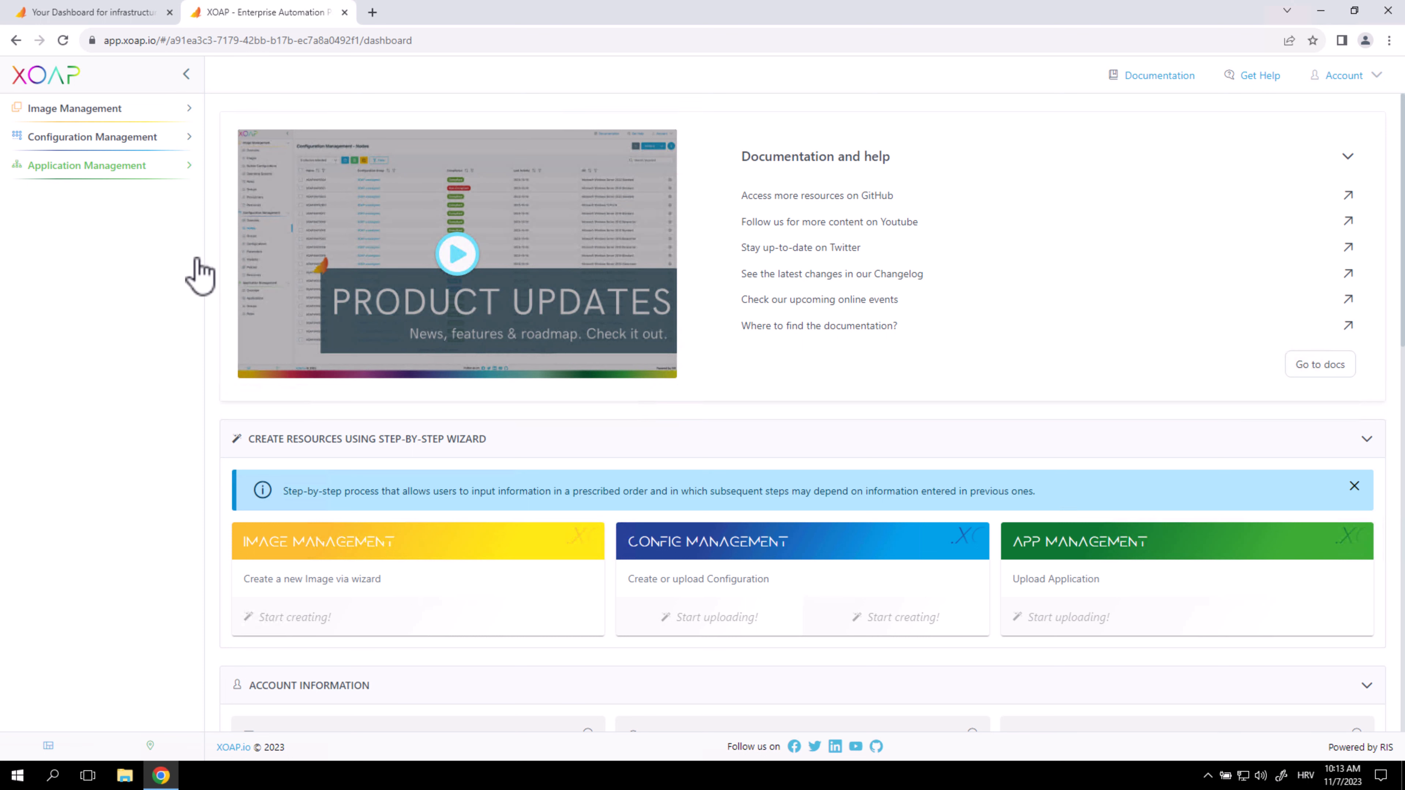
Look up the two XOAP_HideFolder files among the Configuration Management resources
left_click(179, 145)
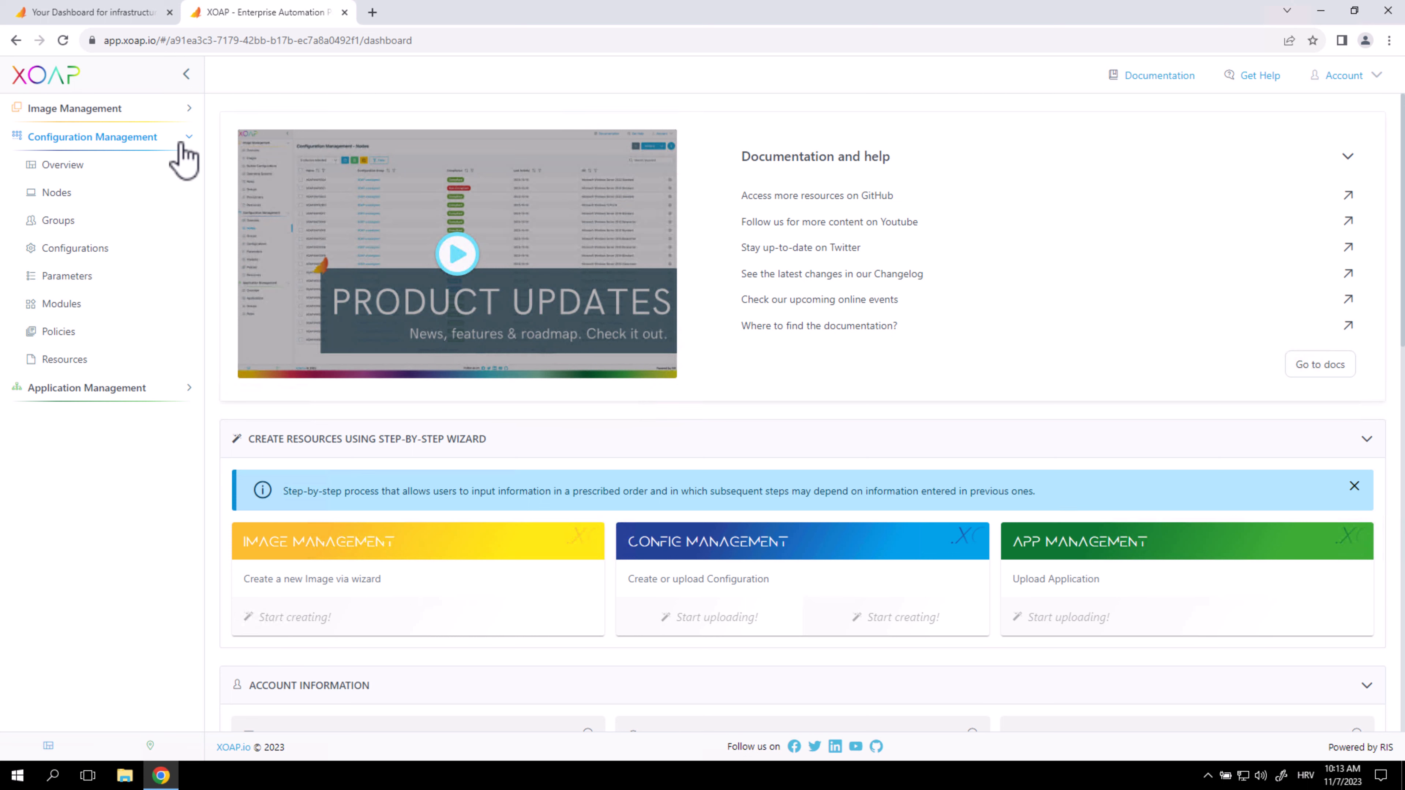
left_click(65, 360)
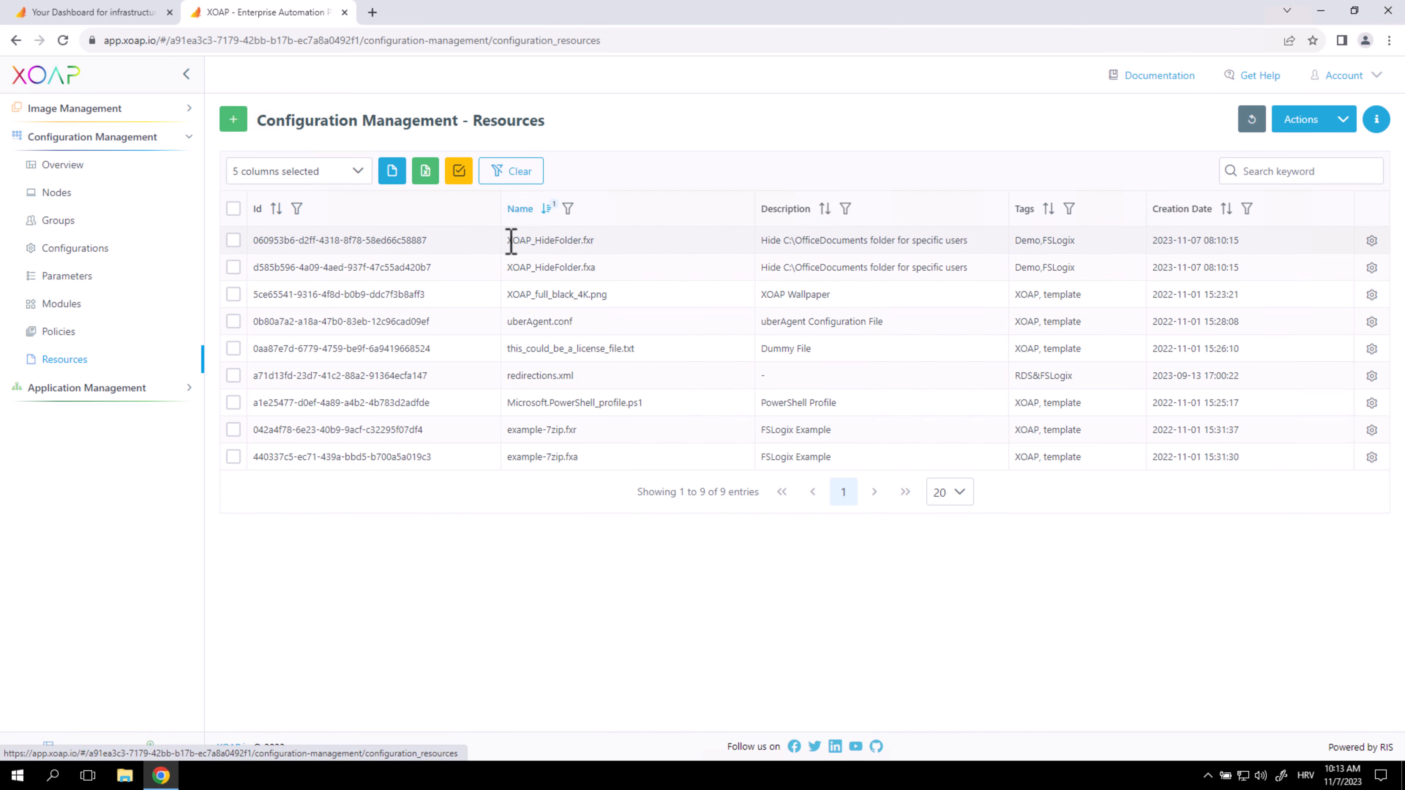
left_click_drag(508, 240, 618, 277)
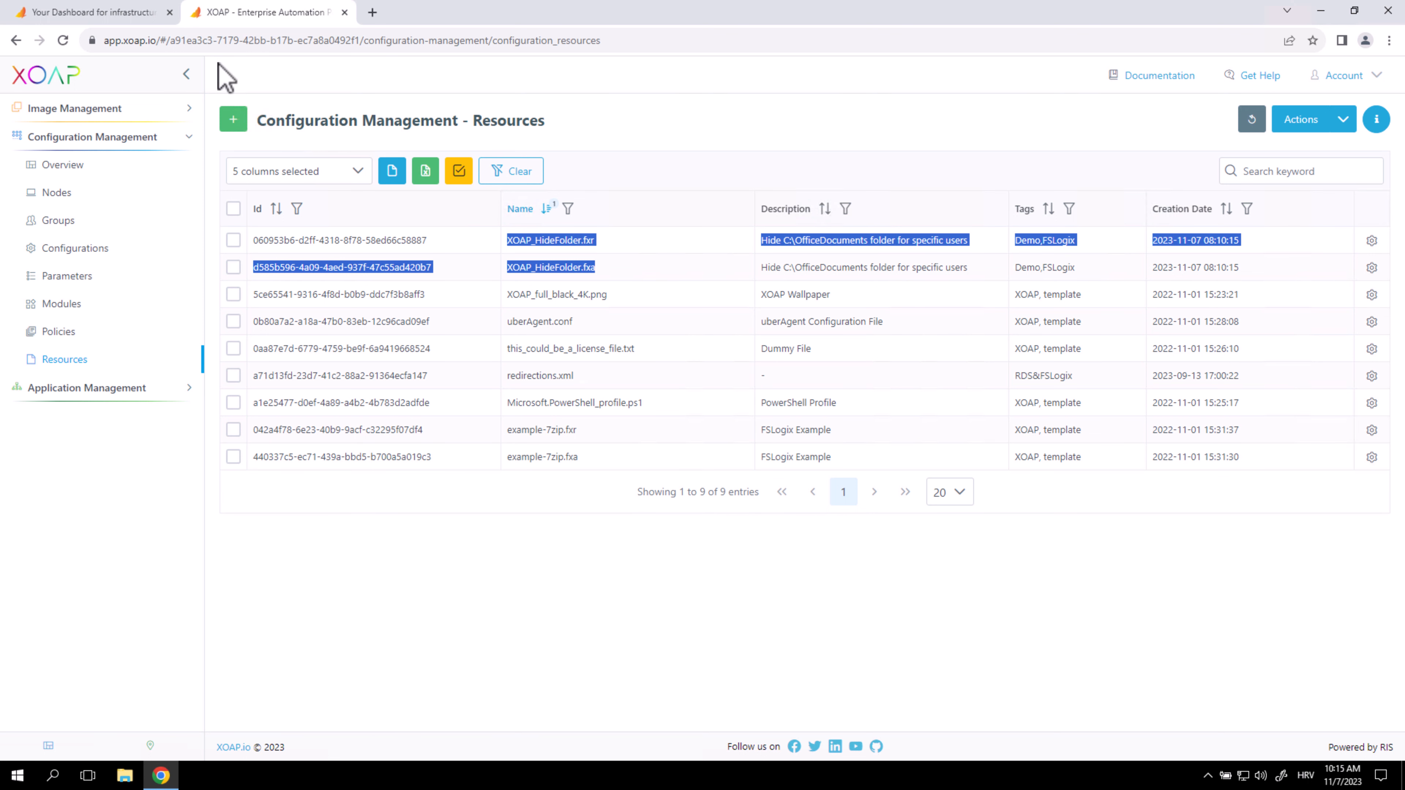
Start creating a new DSC configuration in Configuration Management and name it XOAP_FSLogixConfig
left_click(66, 258)
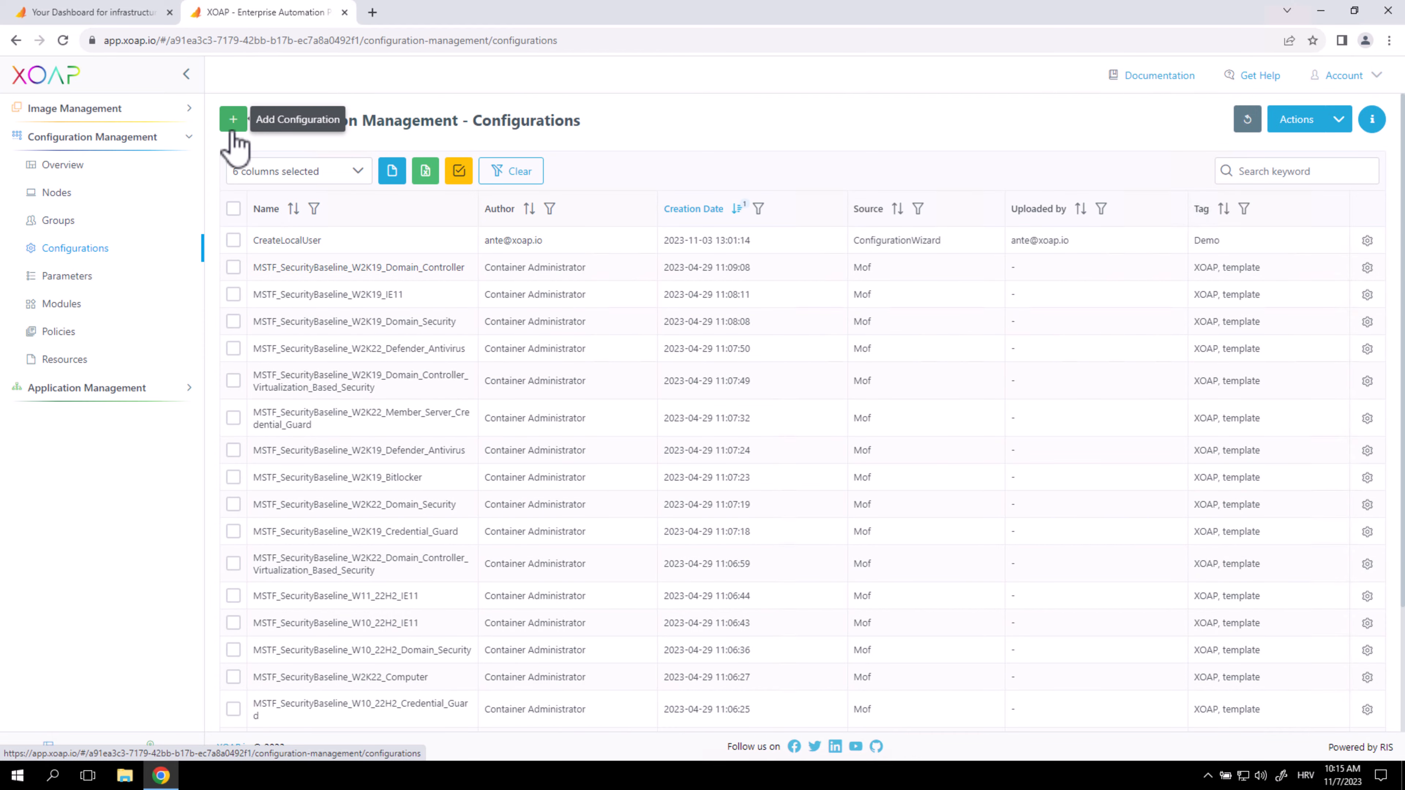
left_click(233, 128)
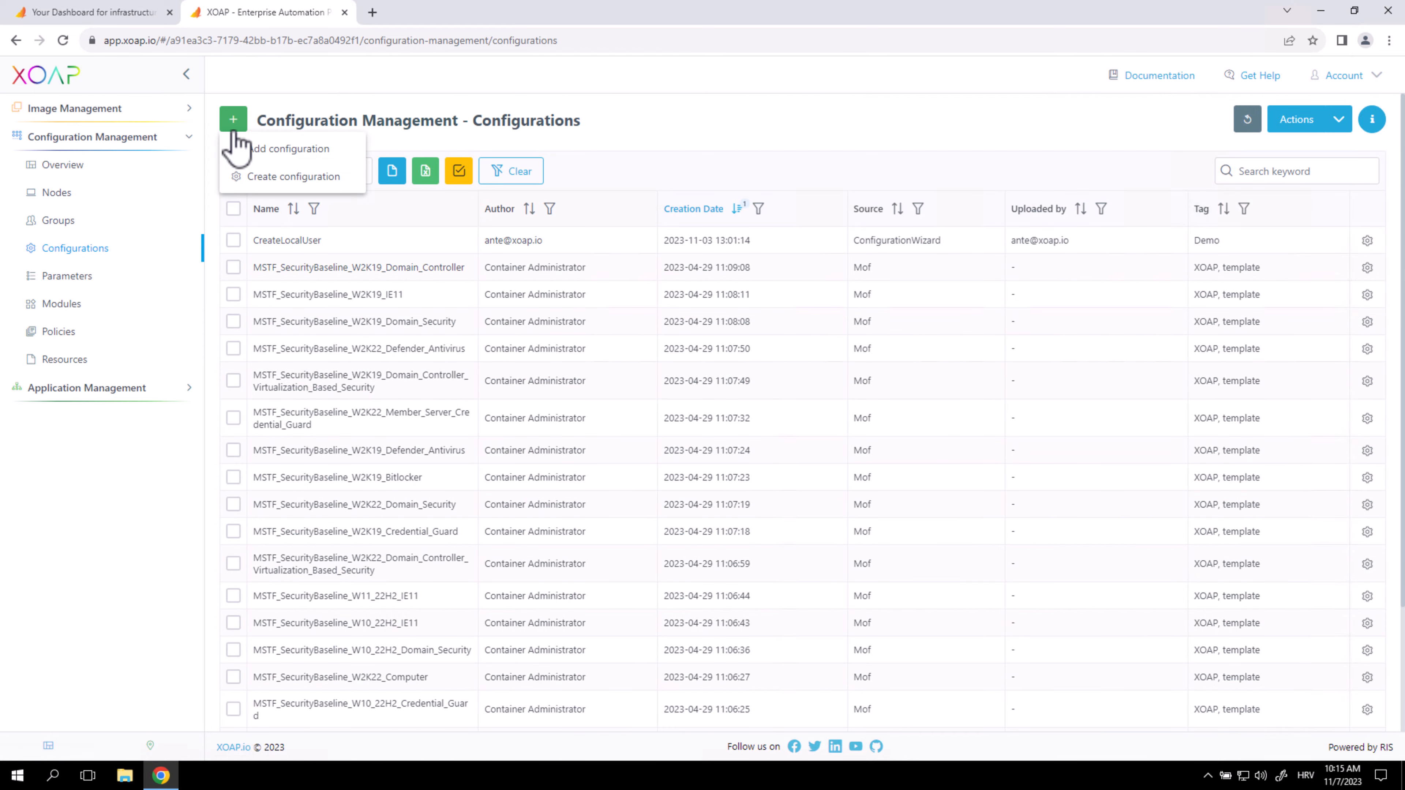
left_click(302, 197)
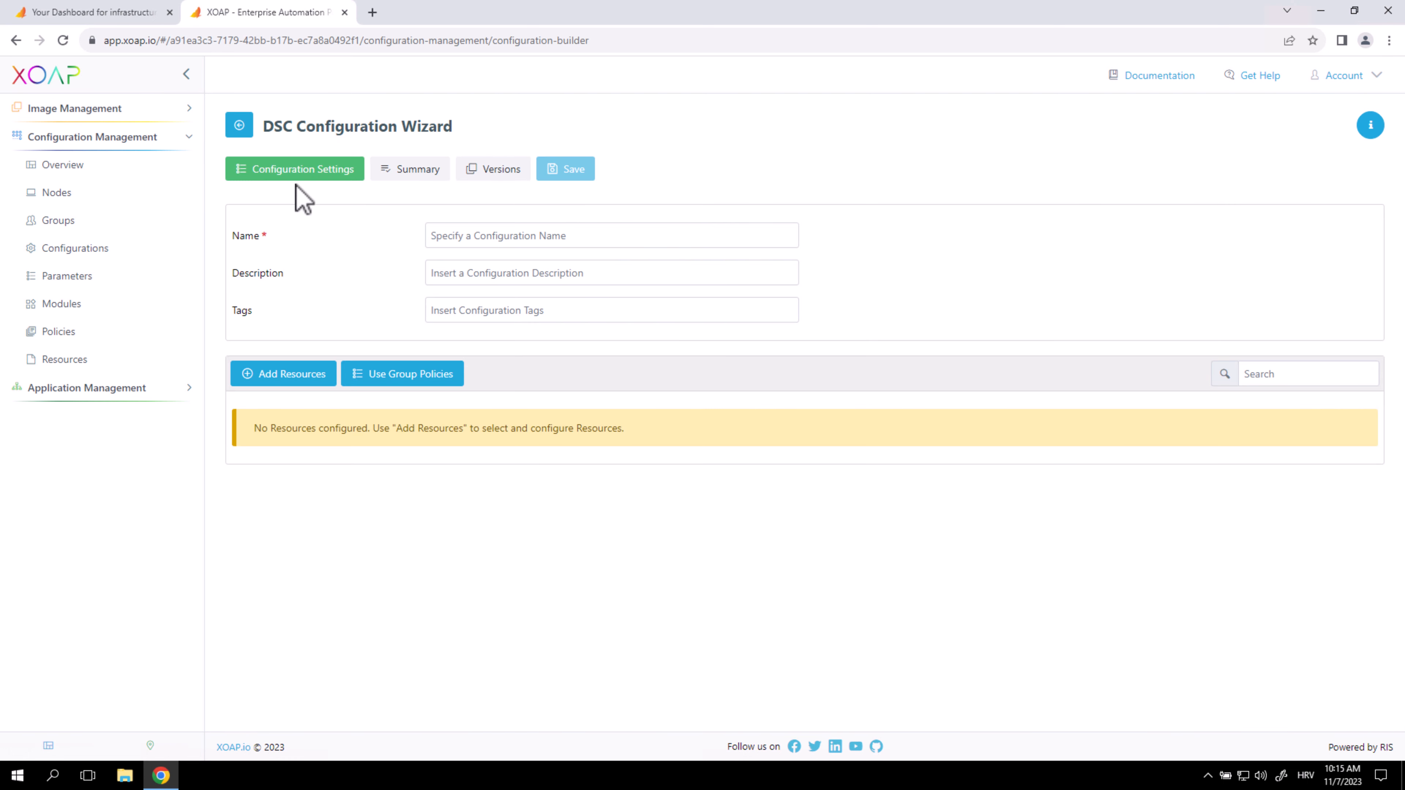
left_click(477, 236)
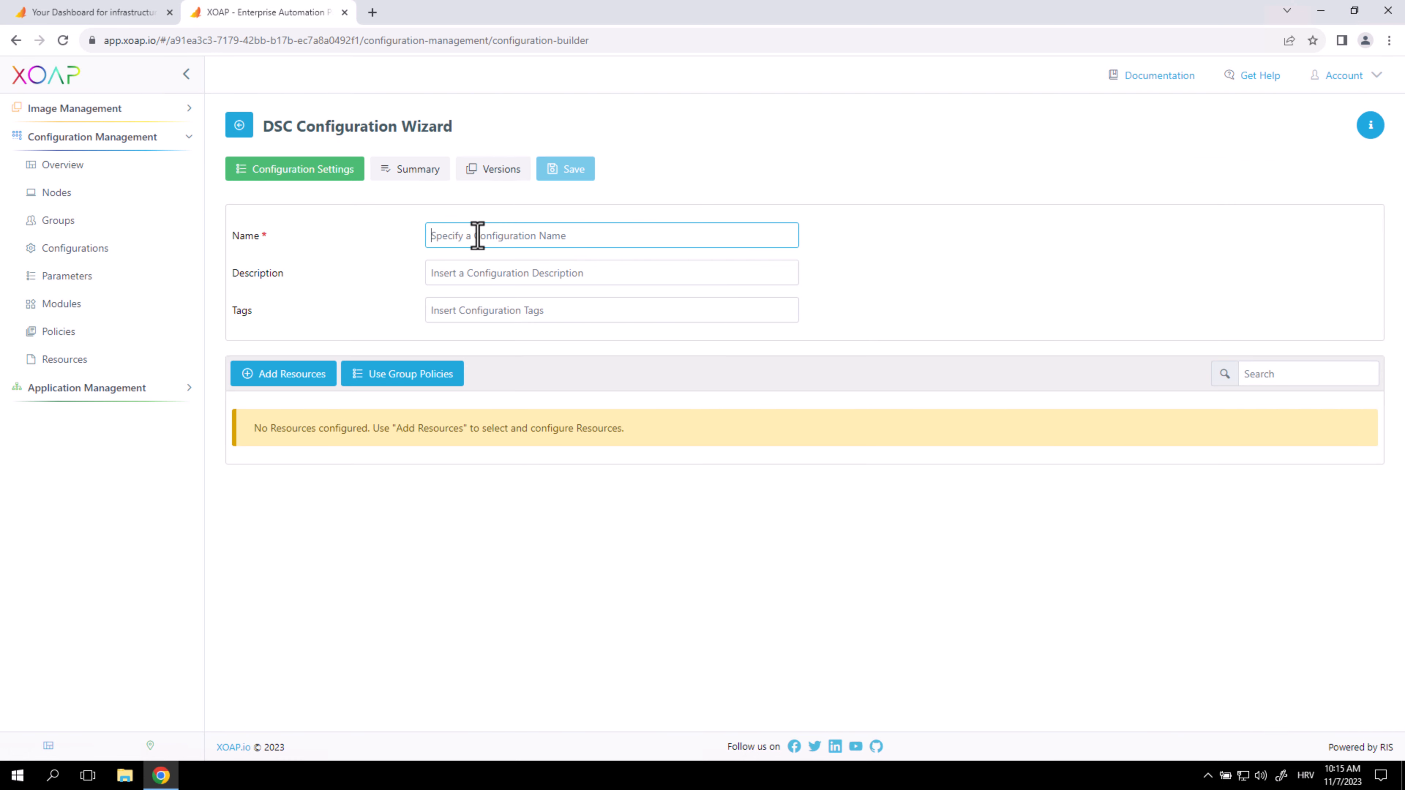
type("XOAP_F")
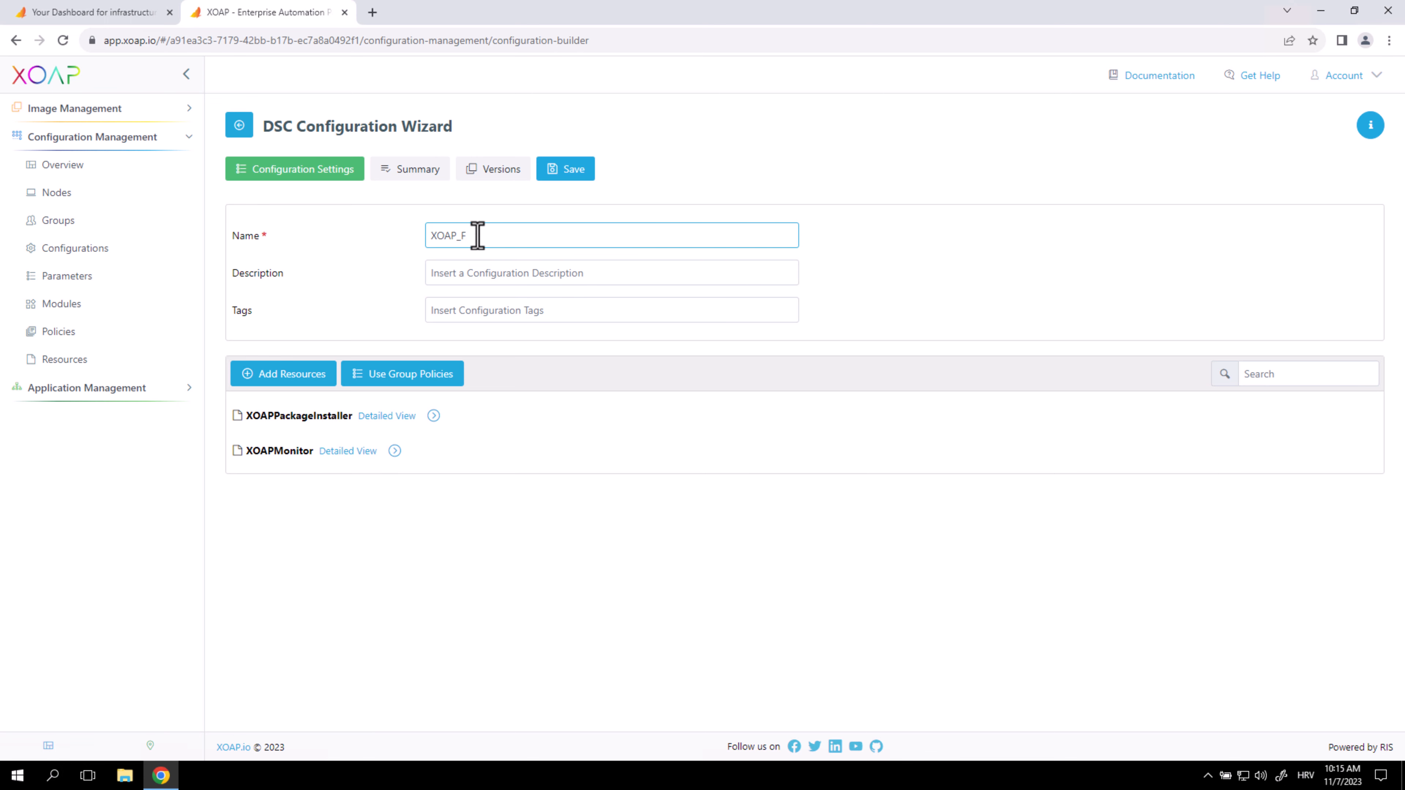
type("SLogix")
type("Cong")
type("g")
Give the configuration the description "Quick config of FSLogix via XOAP" and the tags "XOAP, FSLogix, Demo"
left_click(486, 275)
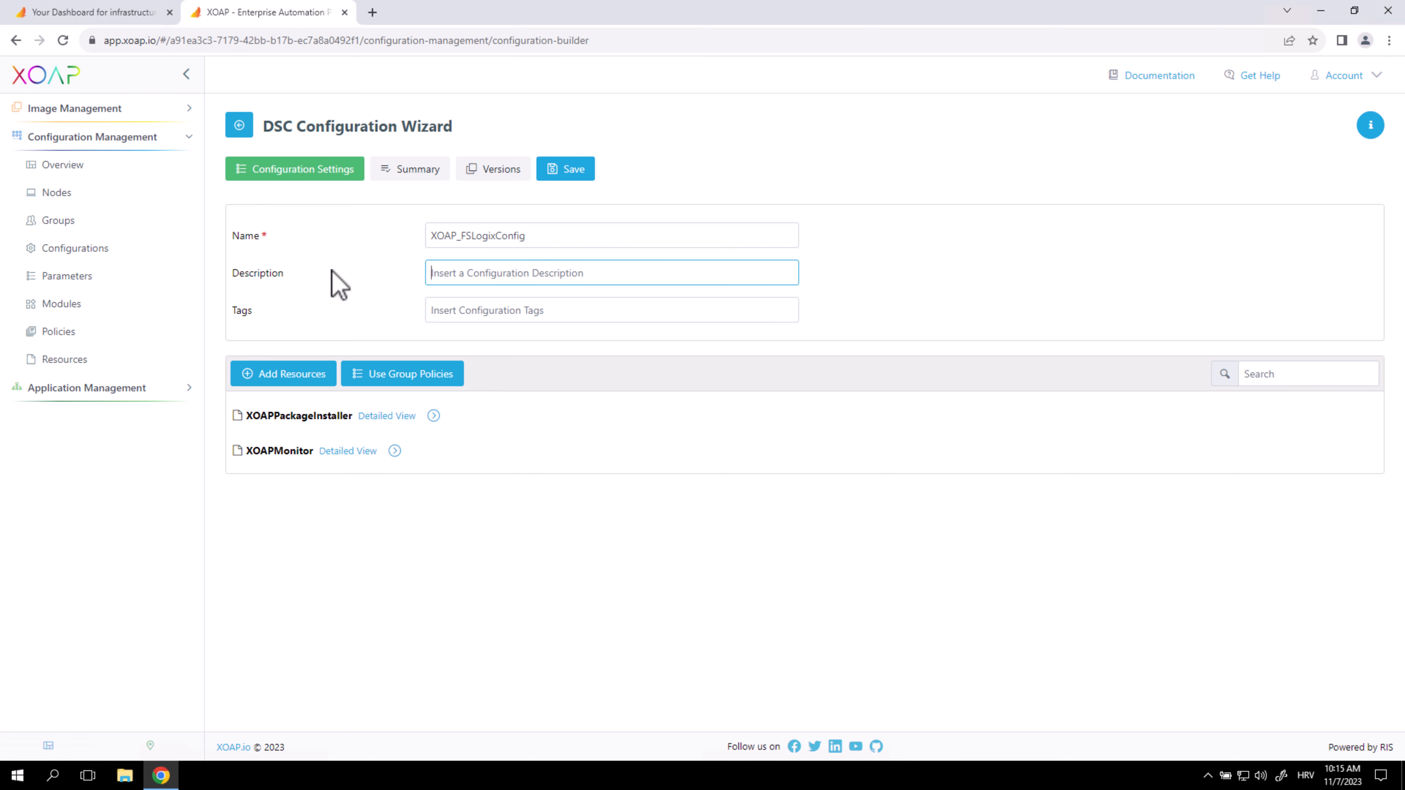
type("Quick config of FSLogix via X")
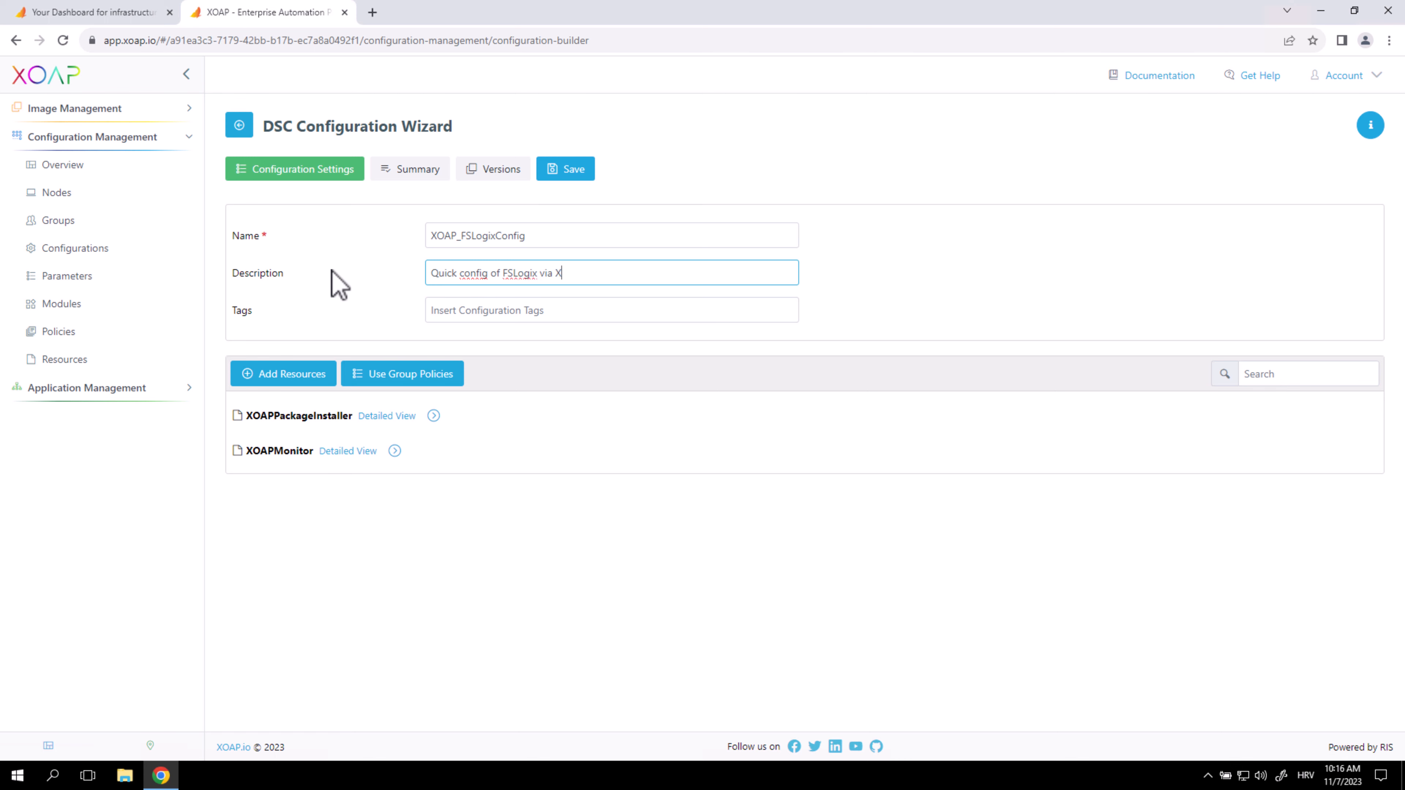
type("OAP")
left_click(461, 313)
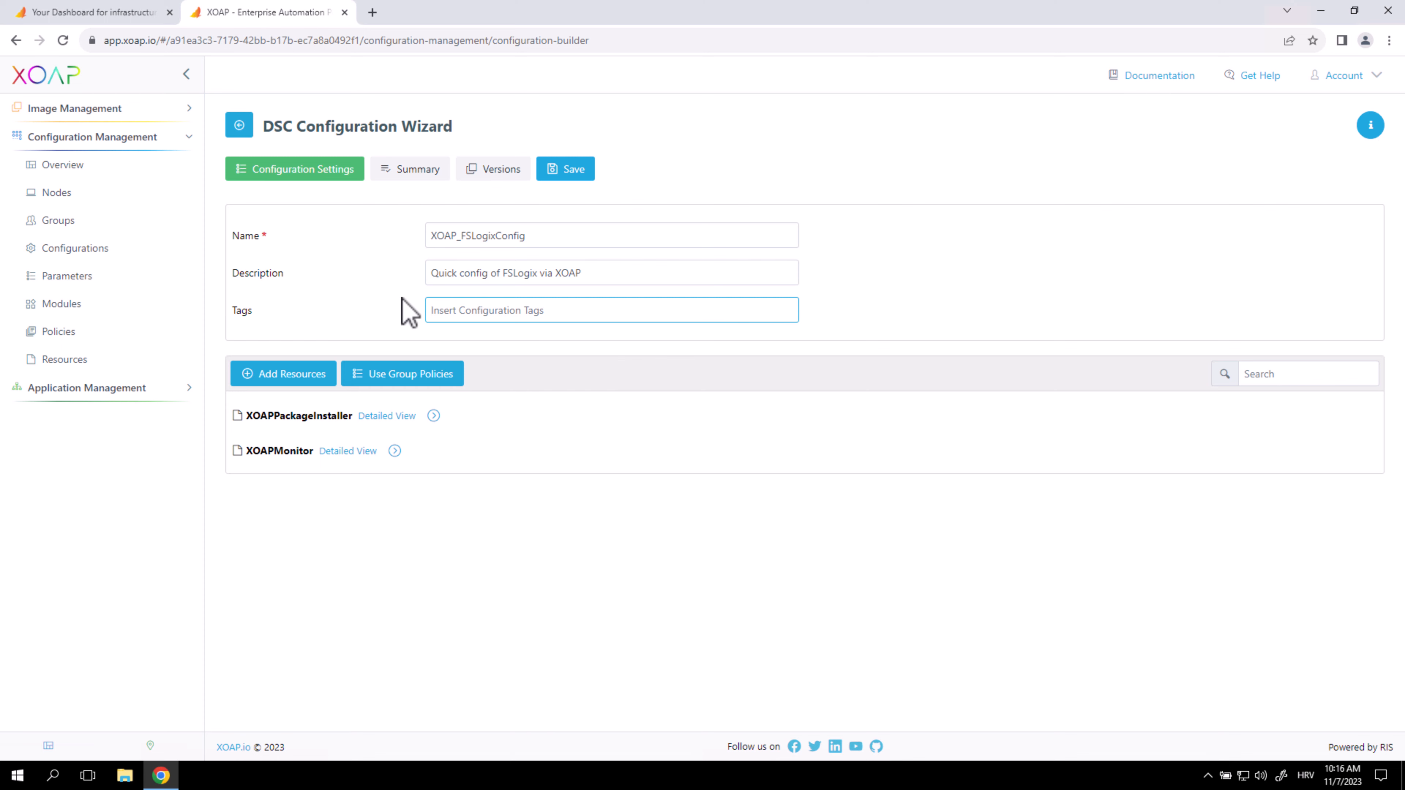
type("XOAP, FSLogix, Demo")
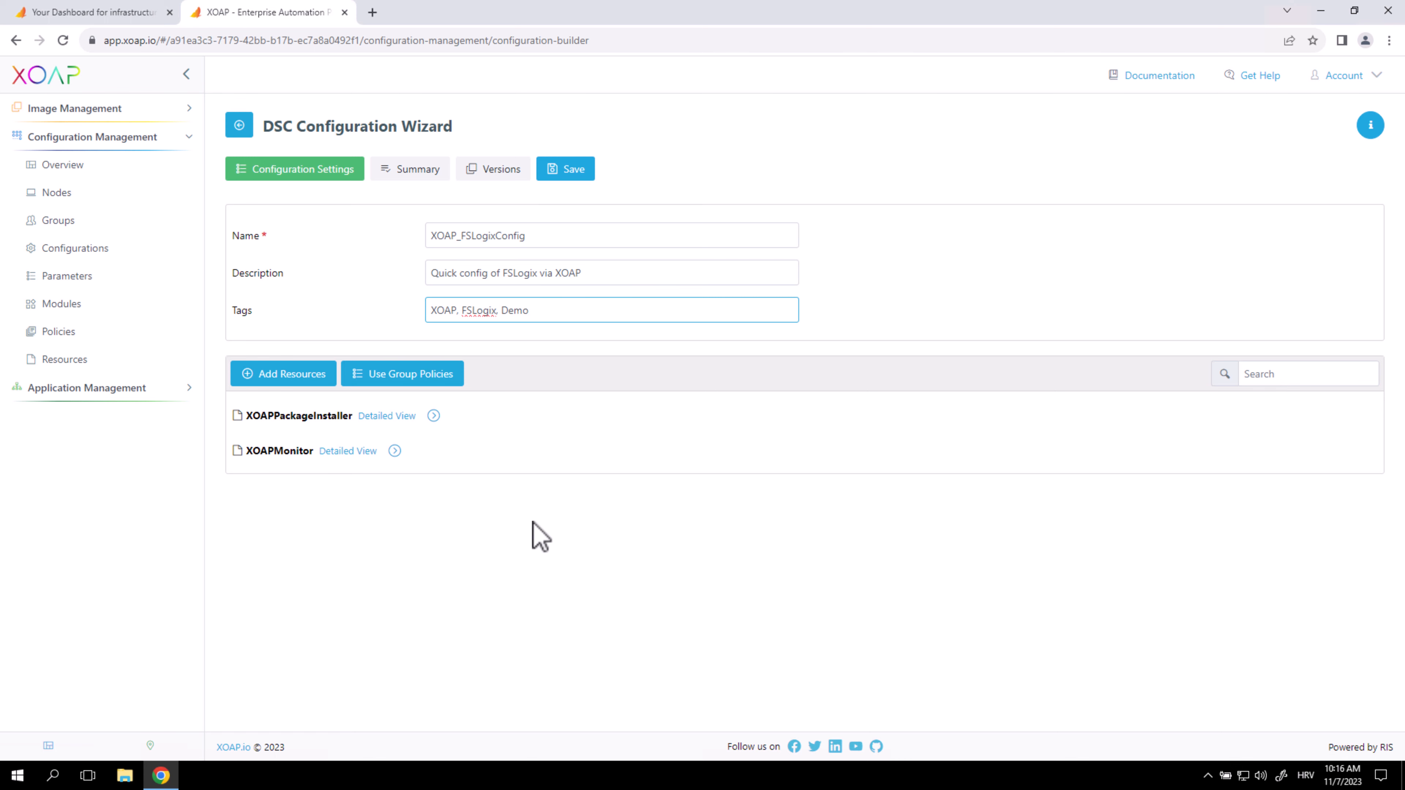
left_click(528, 537)
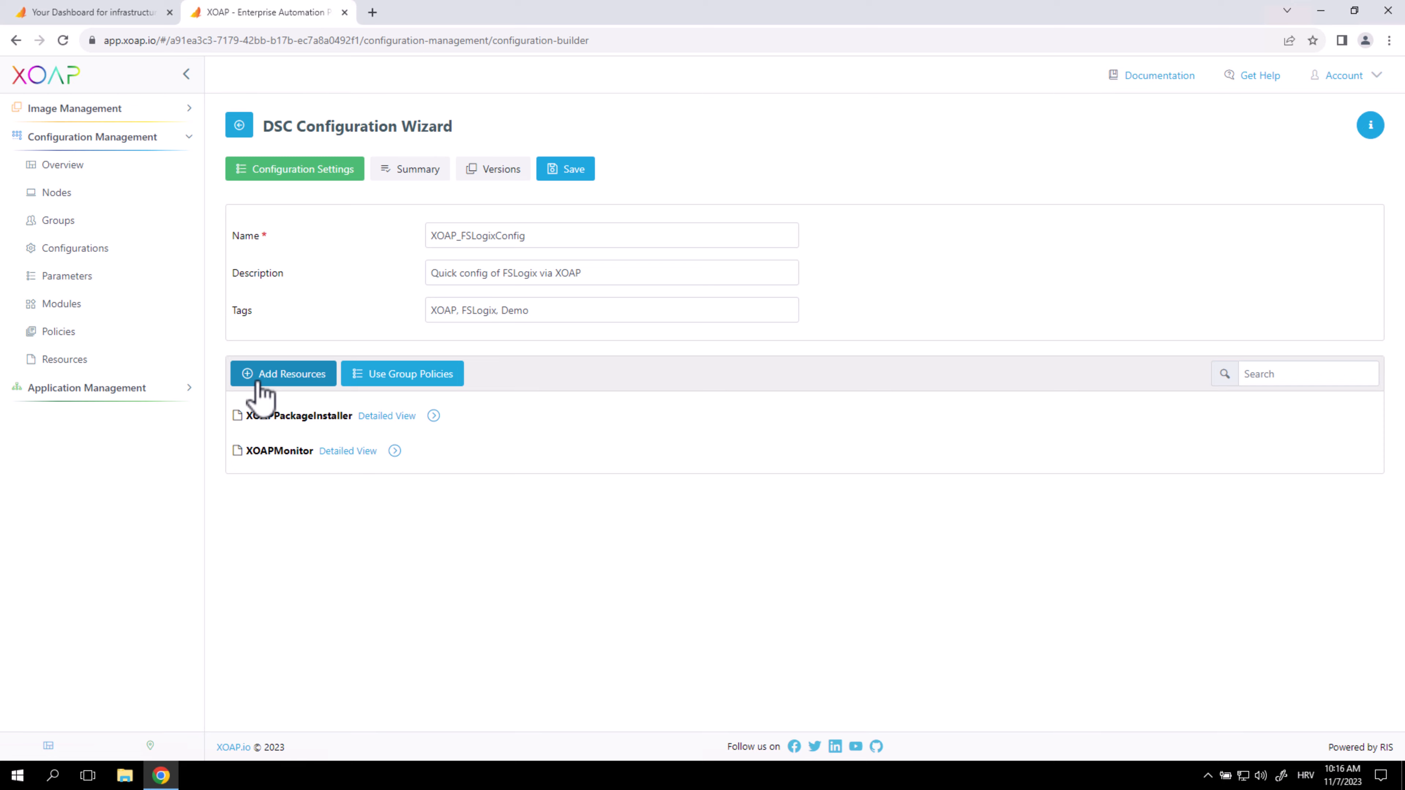
Start adding a resource to the configuration, choosing XOAP_FSLogixQuickStartConfiguration from version 0.0.1 of the XOAPFSLogixDSC module
left_click(280, 376)
left_click(679, 400)
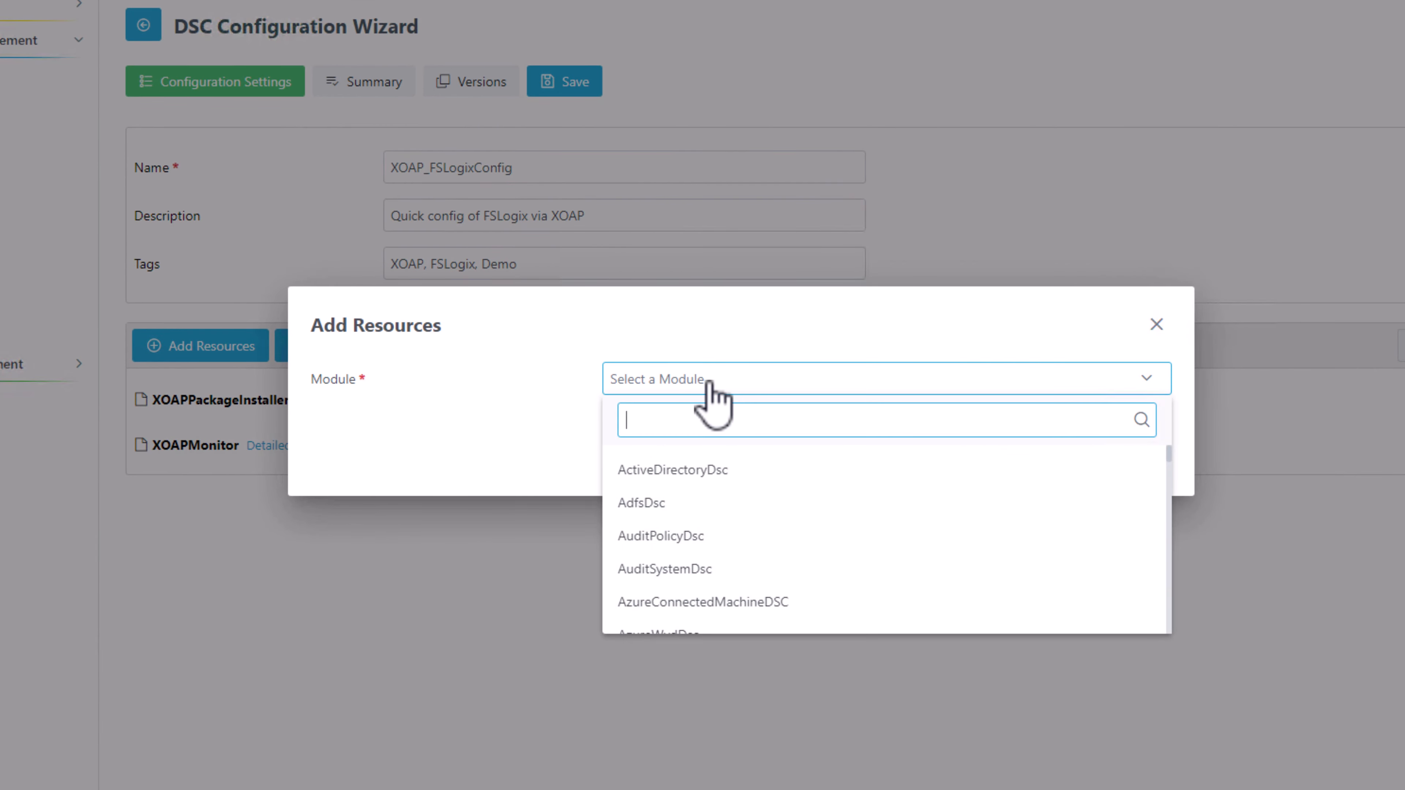
type("fsl")
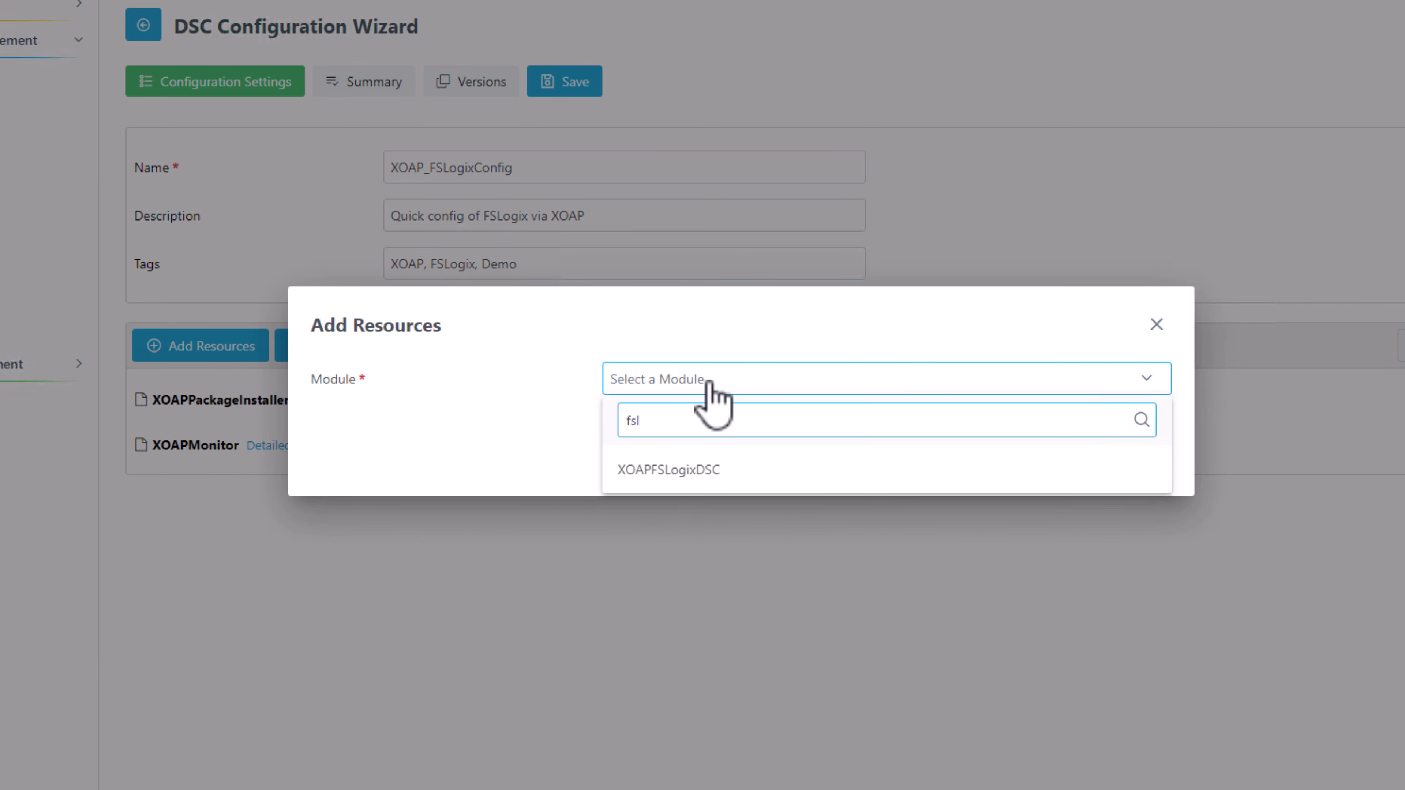
left_click(715, 467)
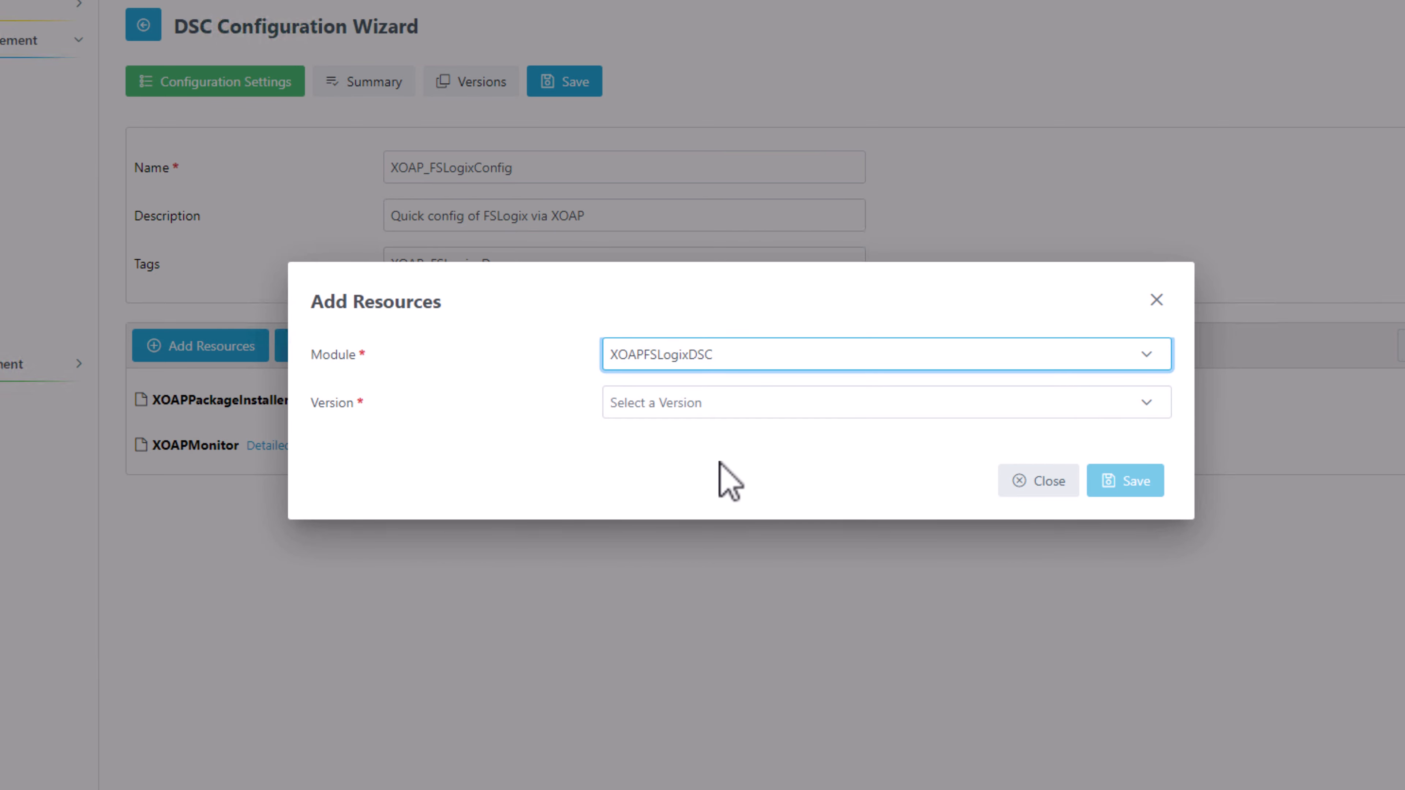
left_click(708, 410)
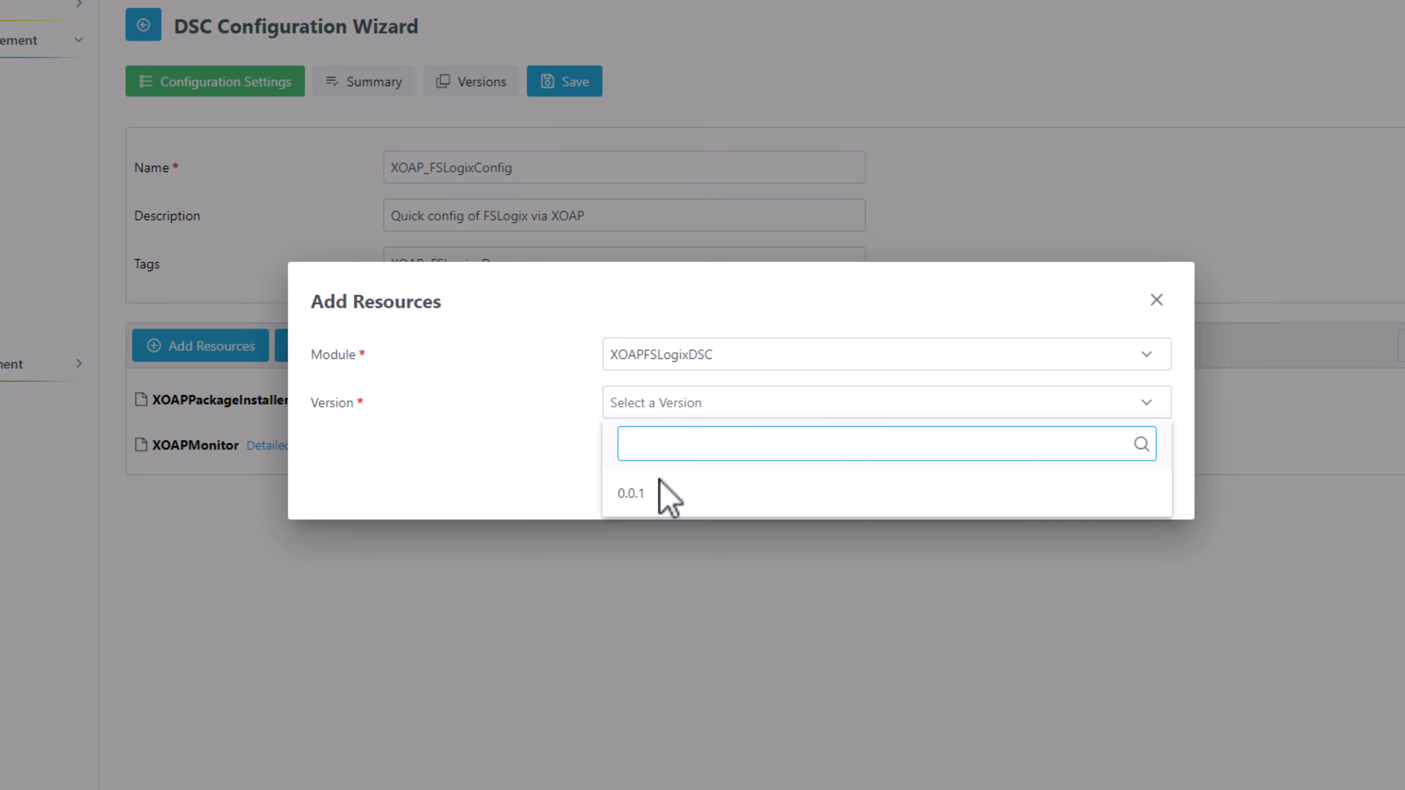
left_click(662, 493)
left_click(675, 431)
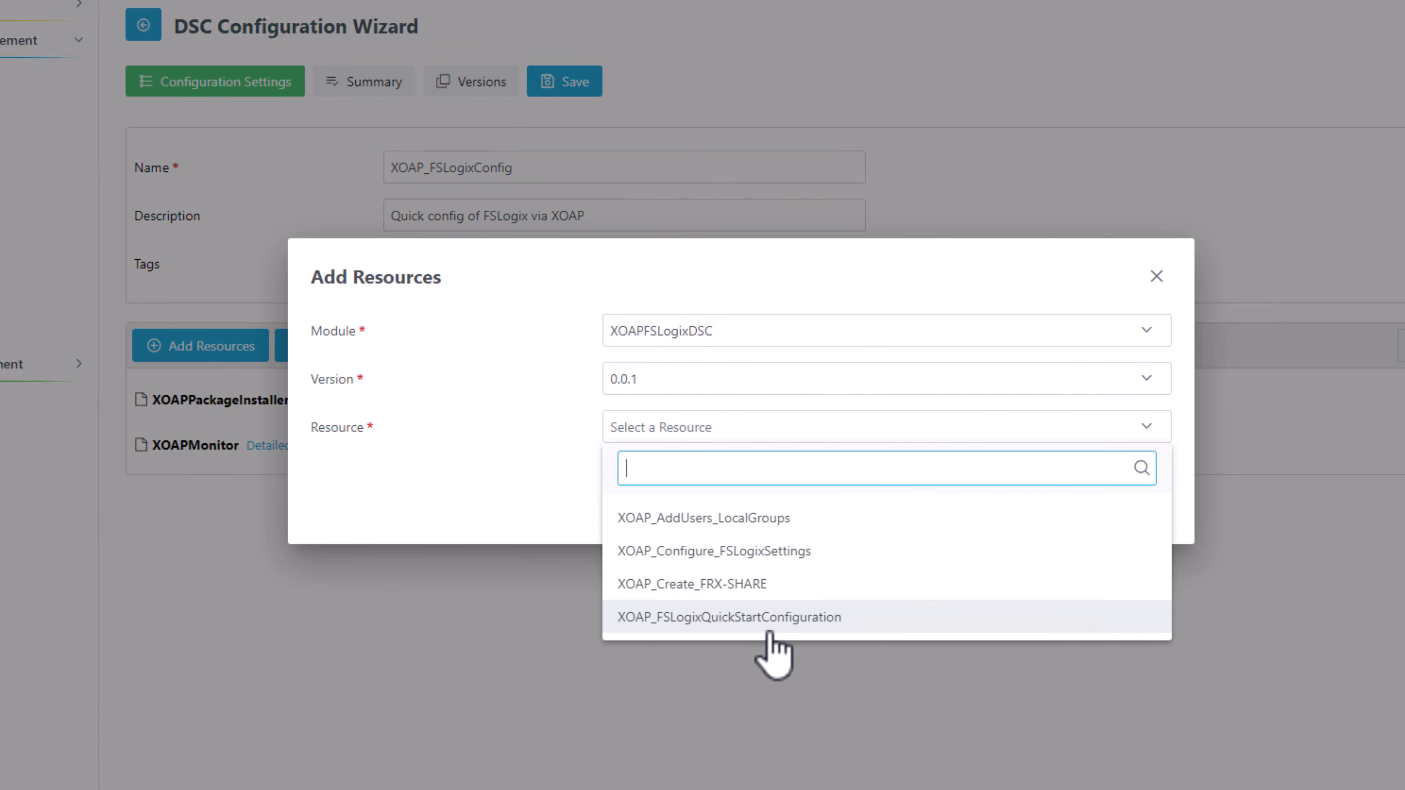
left_click(887, 628)
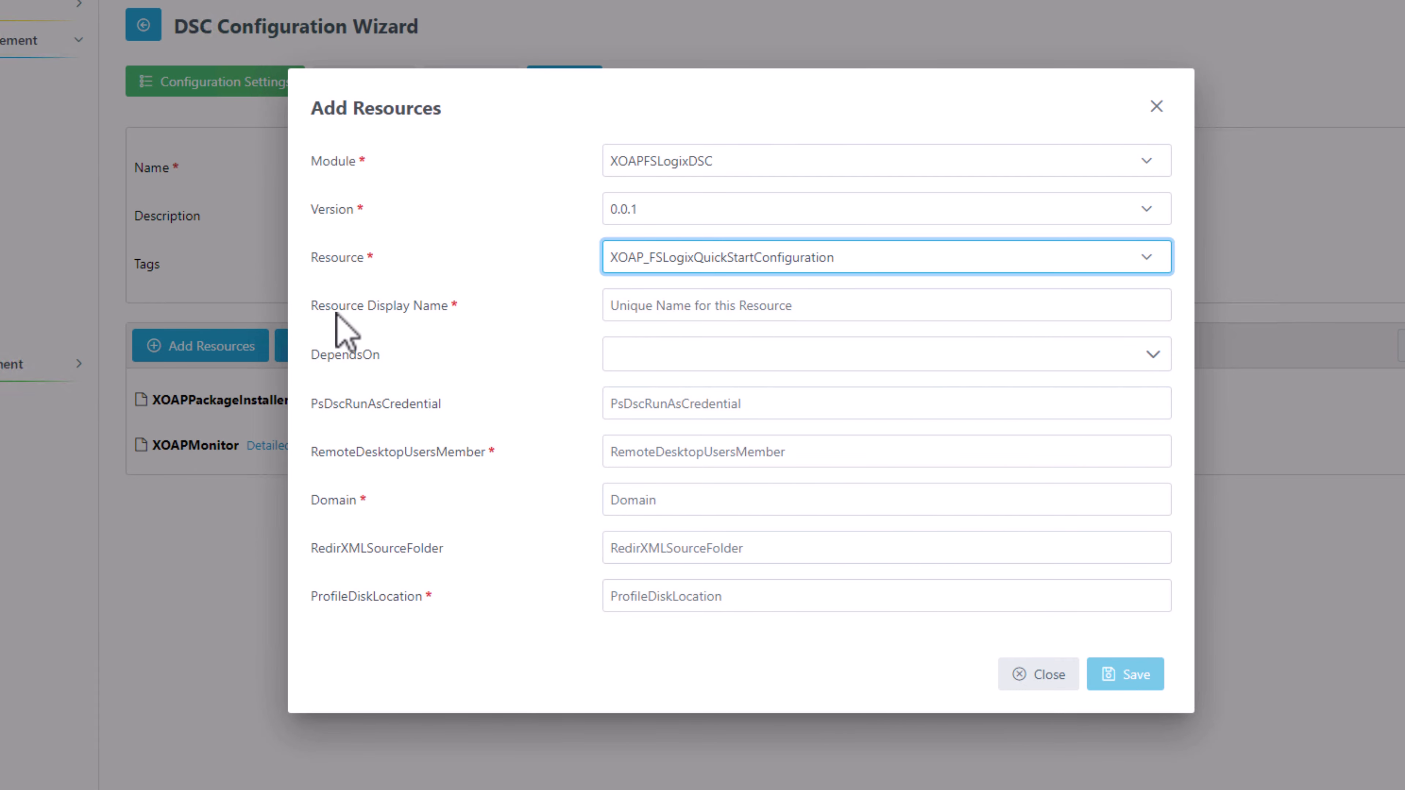
Set the resource display name to XOAP_ConfiguratesFSLogix
left_click_drag(317, 304, 449, 323)
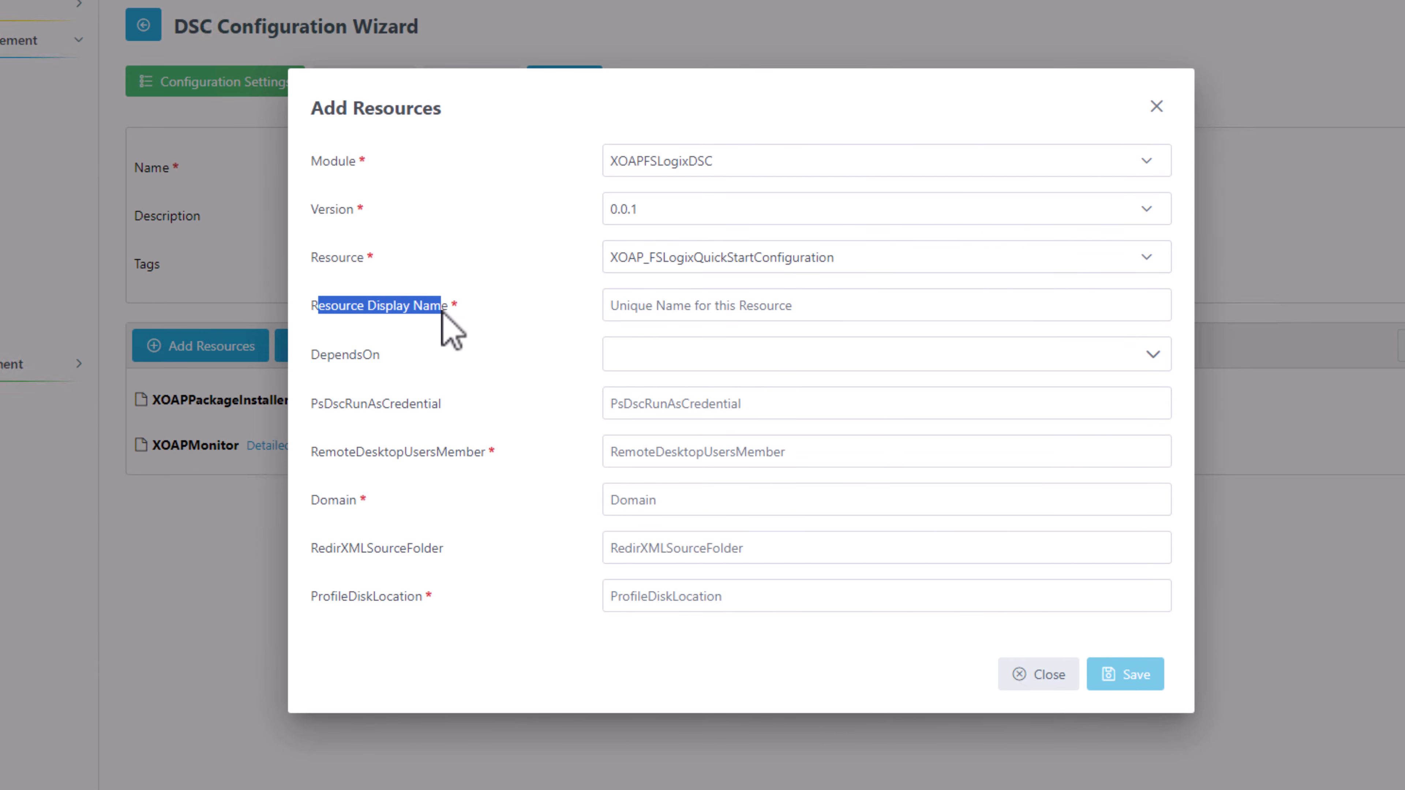
left_click(729, 308)
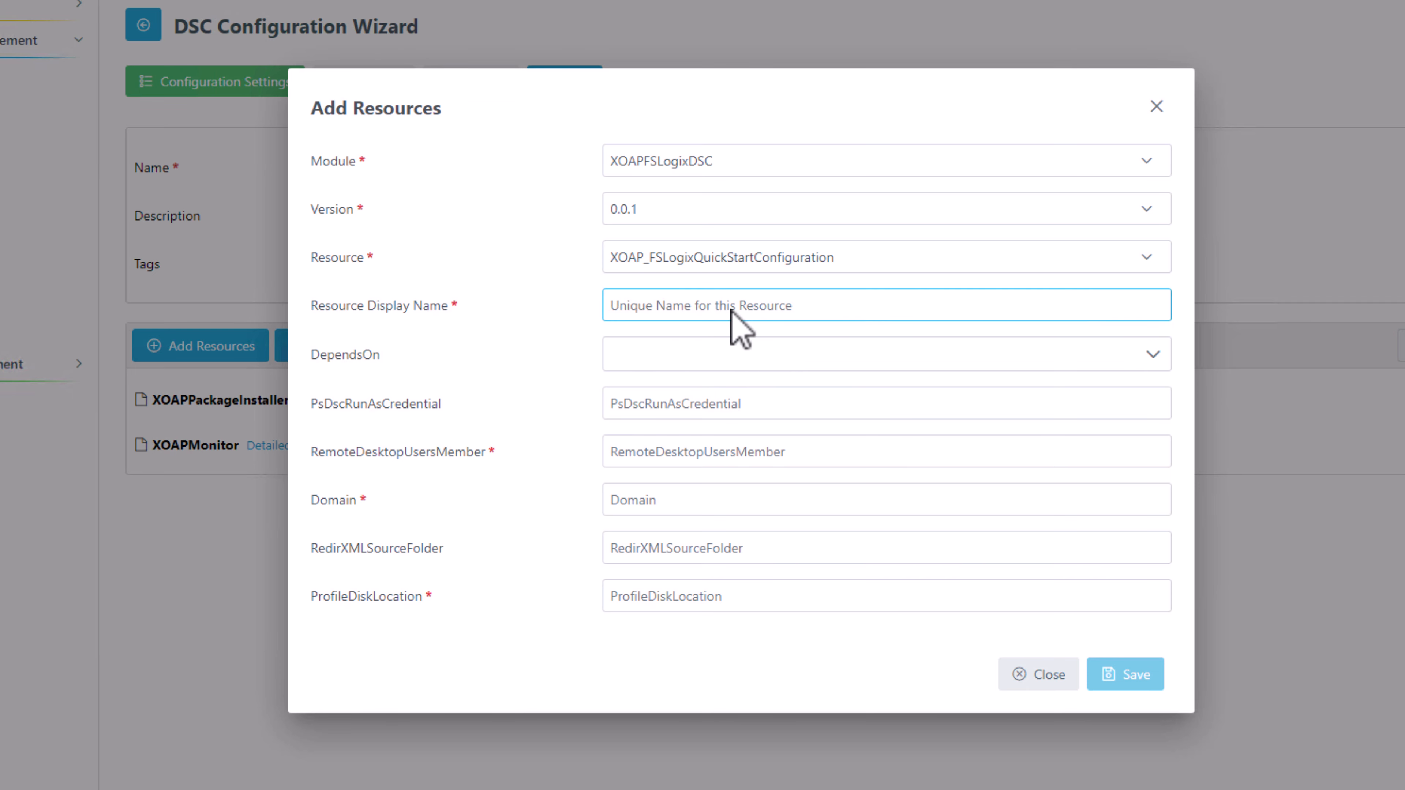
type("XOAP")
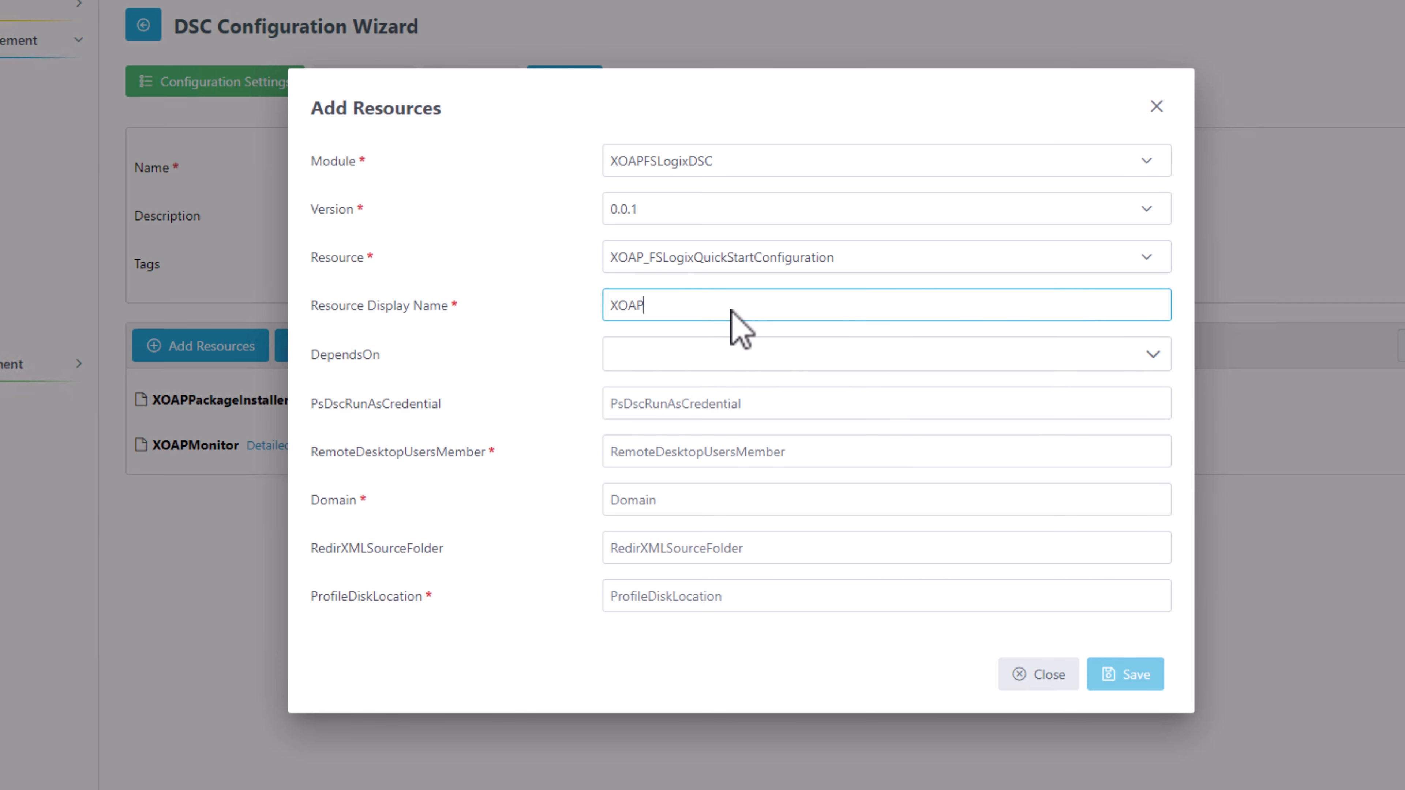
type("_Configurets")
key("BackSpace")
type("tesFSLogix")
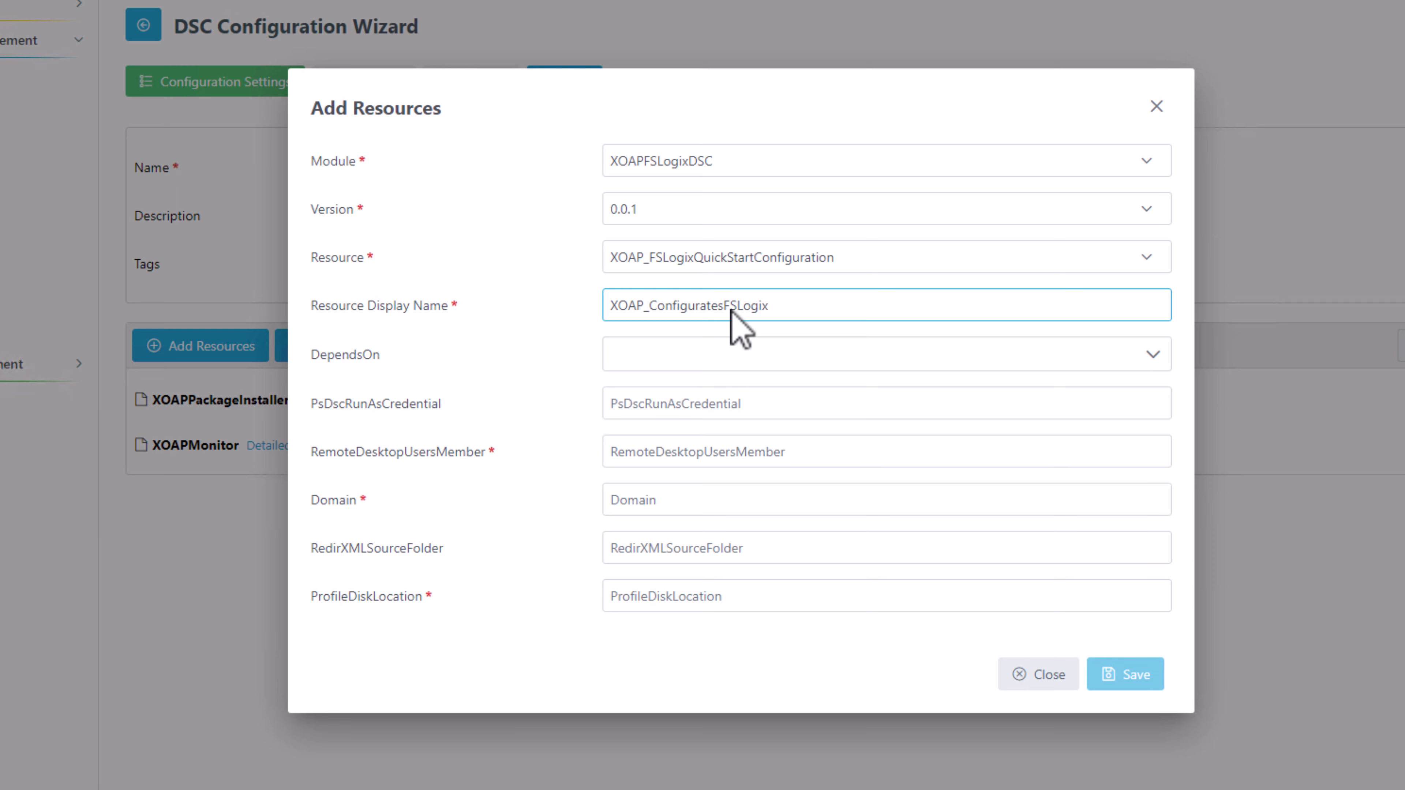
Set the quick start resource's RemoteDesktopUsersMember to XOAP\Domain Users and its domain to XOAP.io
left_click(365, 462)
left_click_drag(315, 453, 419, 459)
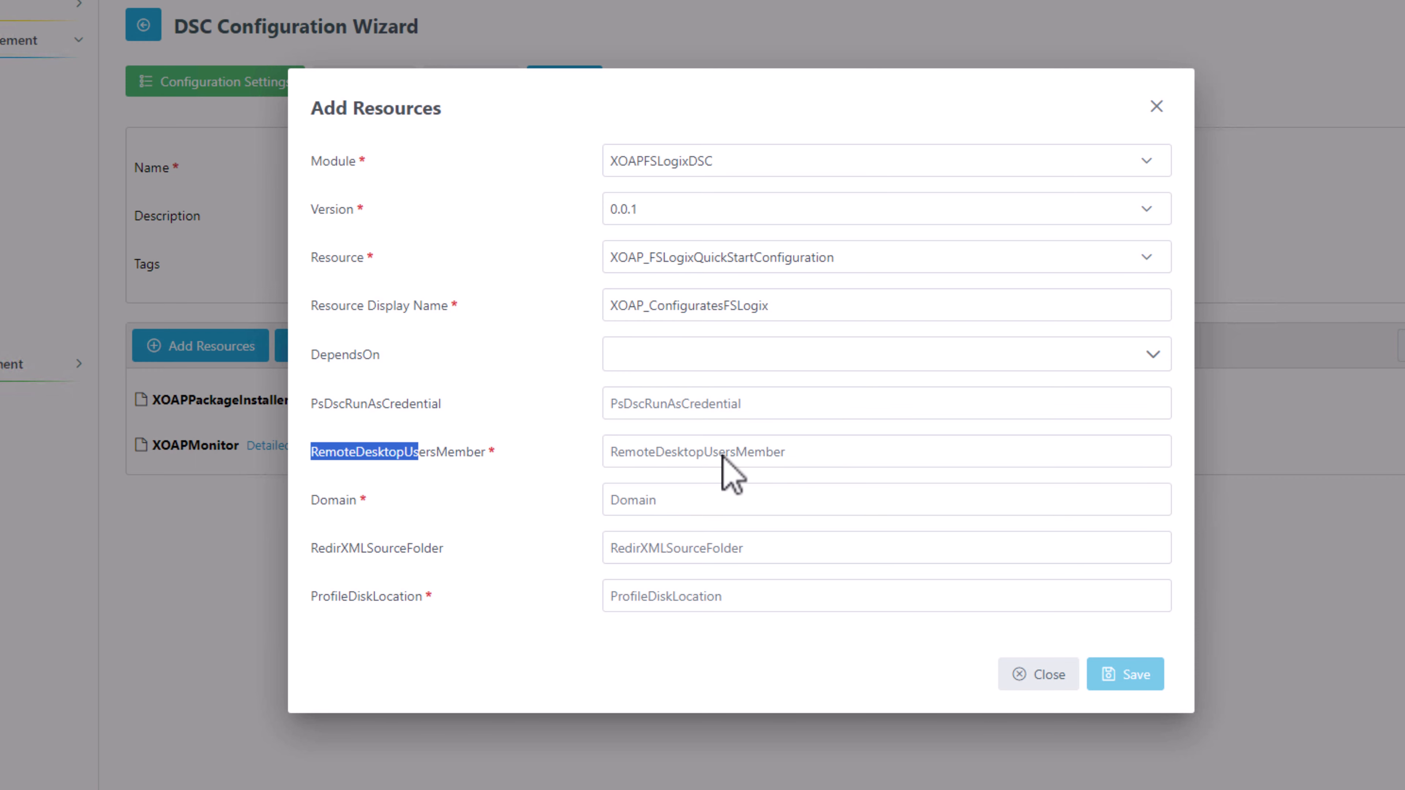
left_click(683, 460)
type("XOAP\\Domain Users")
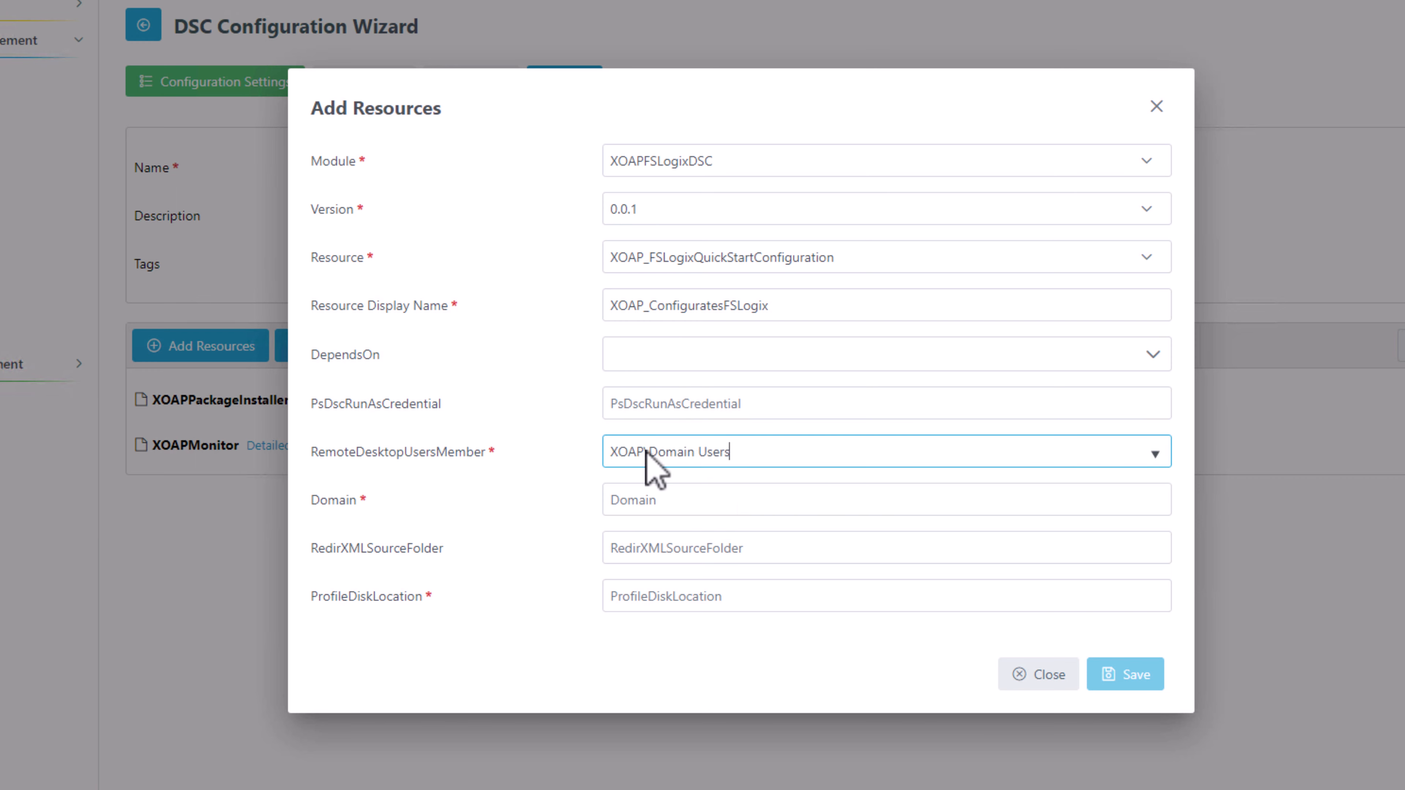
left_click(667, 501)
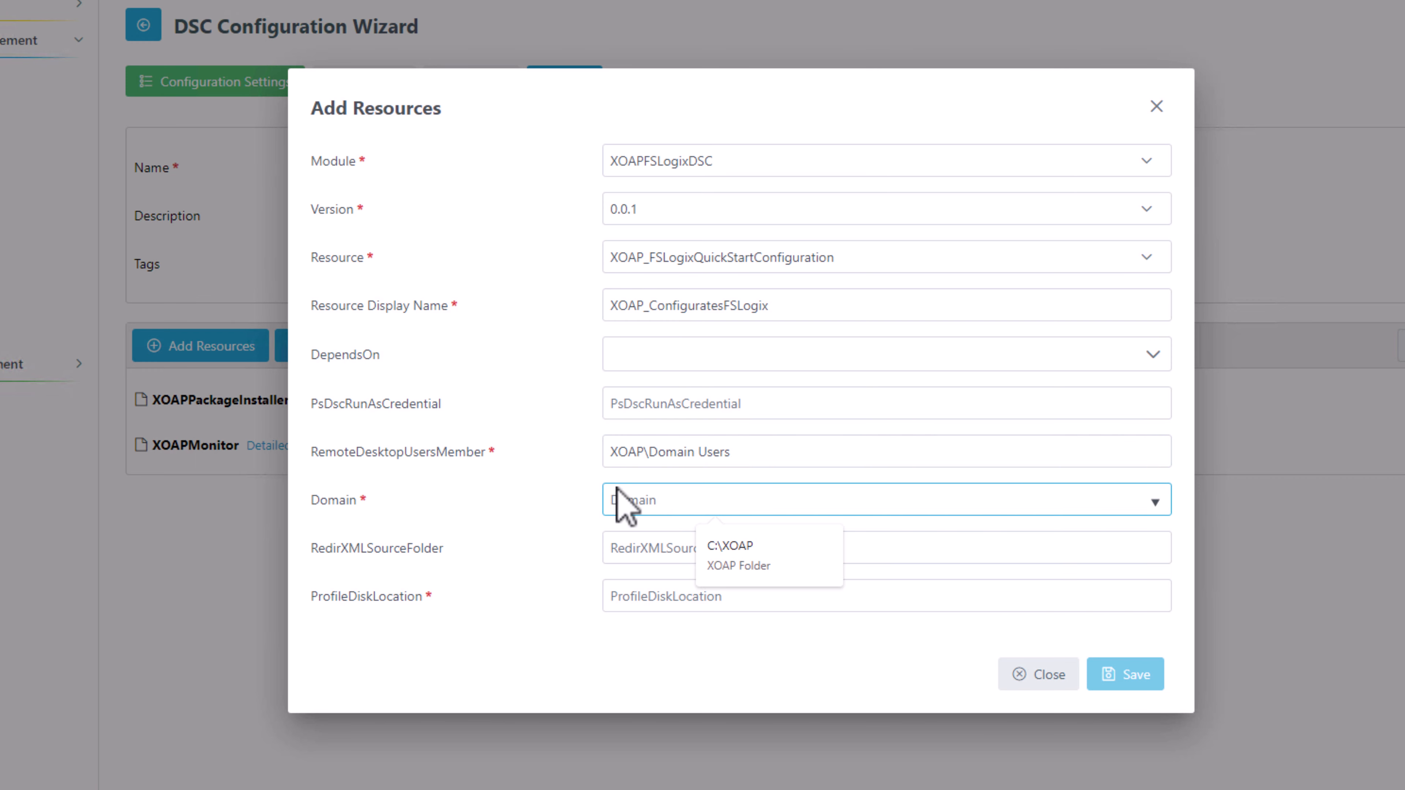
type("XOAP.io")
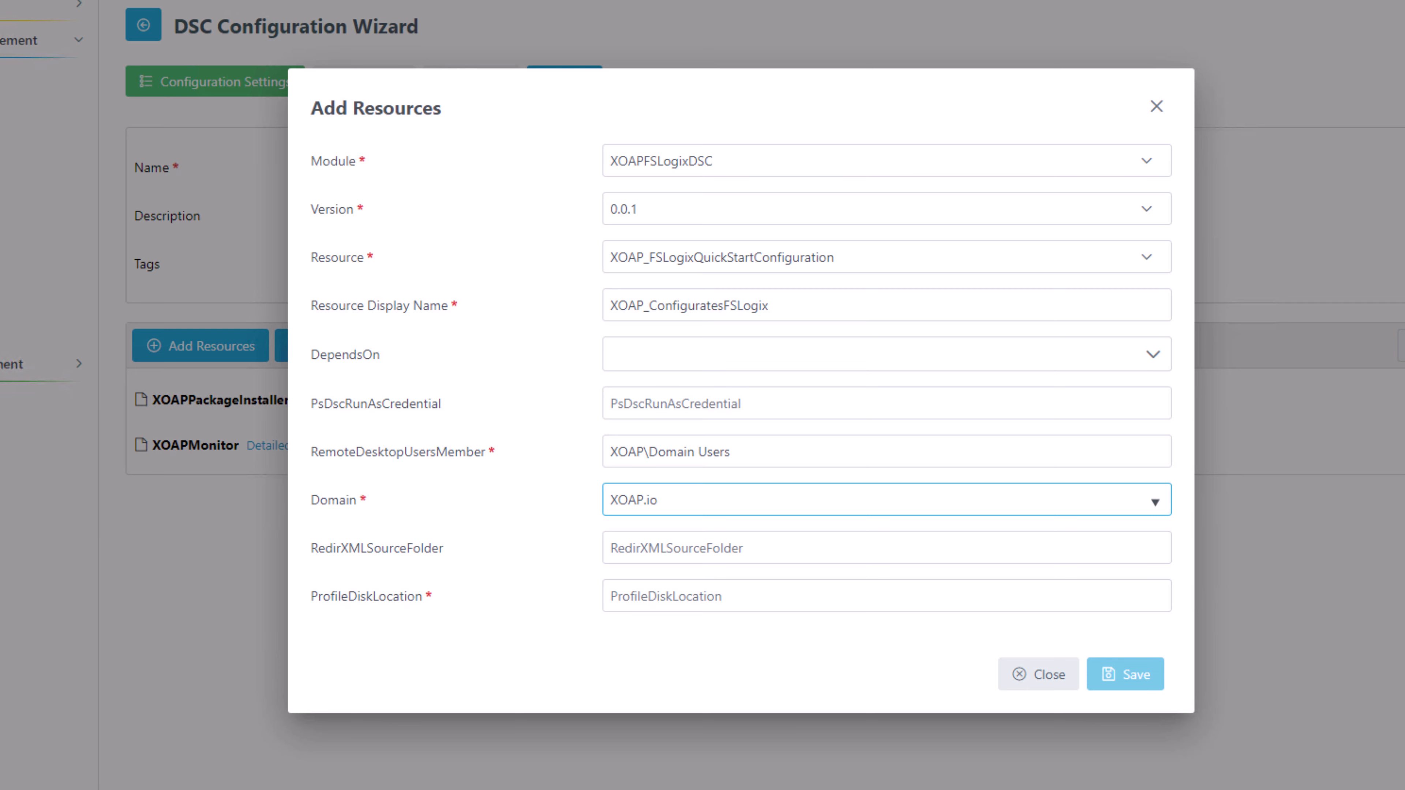
Set the profile disk location to \\XOAP-DC-01\ProfileDisks and save the quick start resource
left_click(663, 602)
type("\\\\XOAP-DC-01\\ProfileDisks")
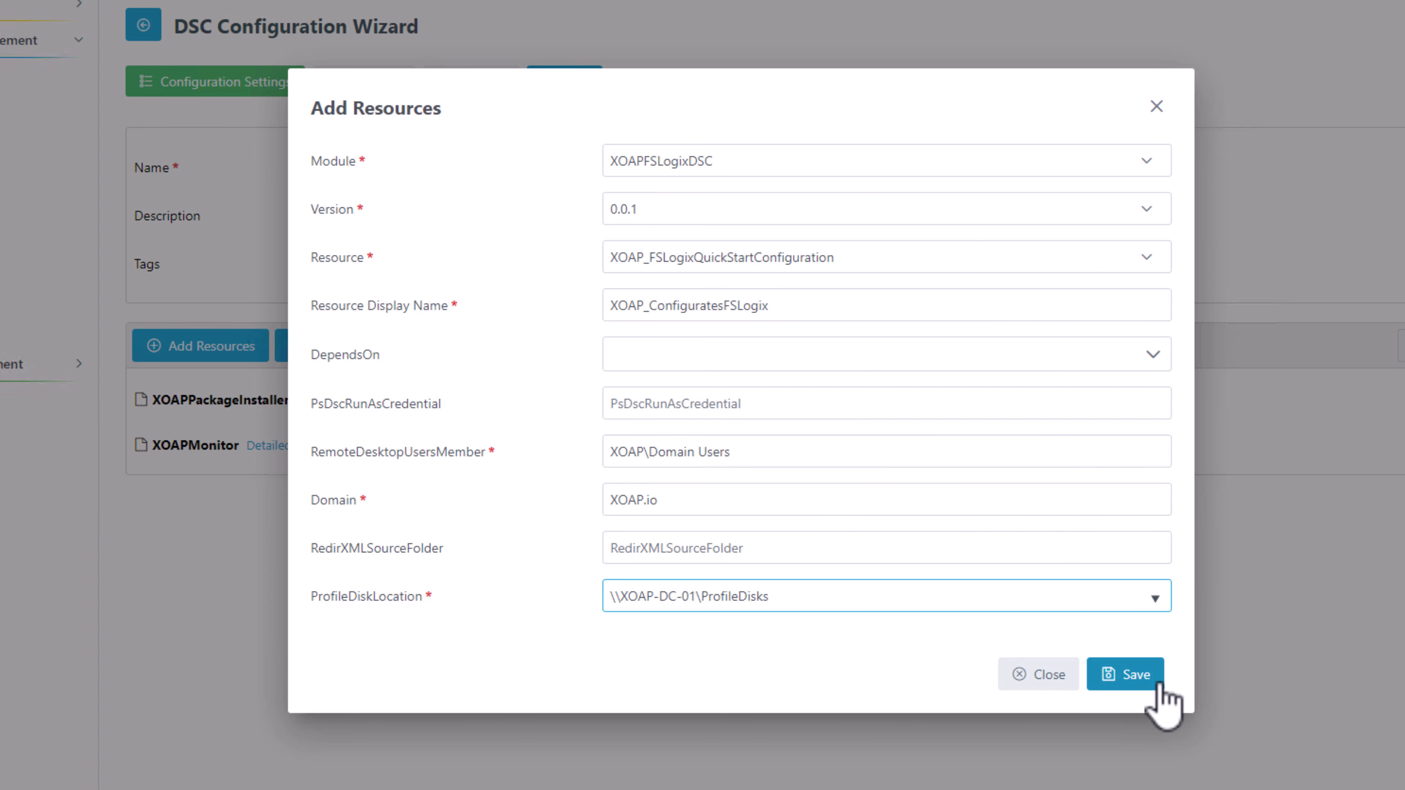
left_click(1125, 675)
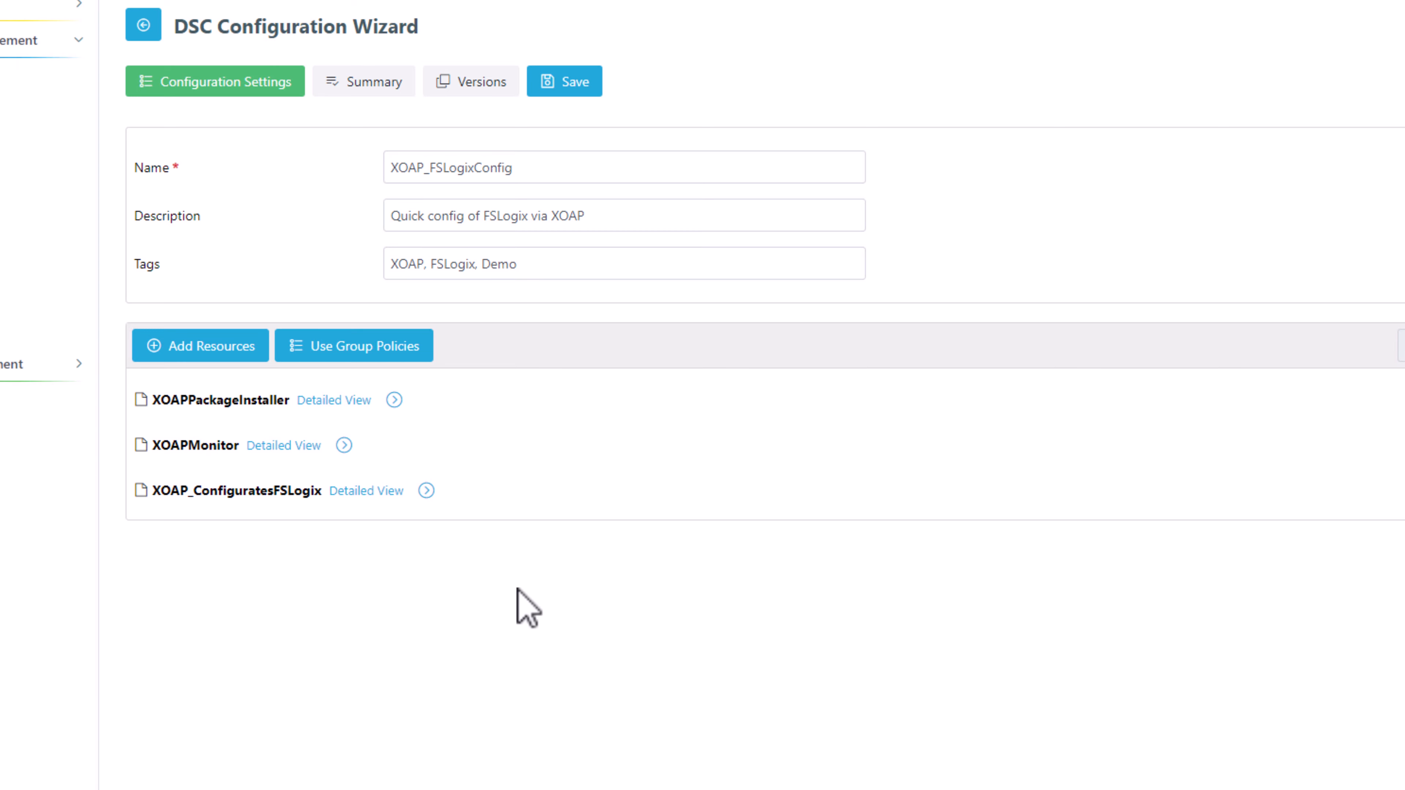
Start adding another resource, choosing XOAPResourceDownloader from version 0.1.14 of the XOAPBaselineModuleDSC module
left_click(199, 346)
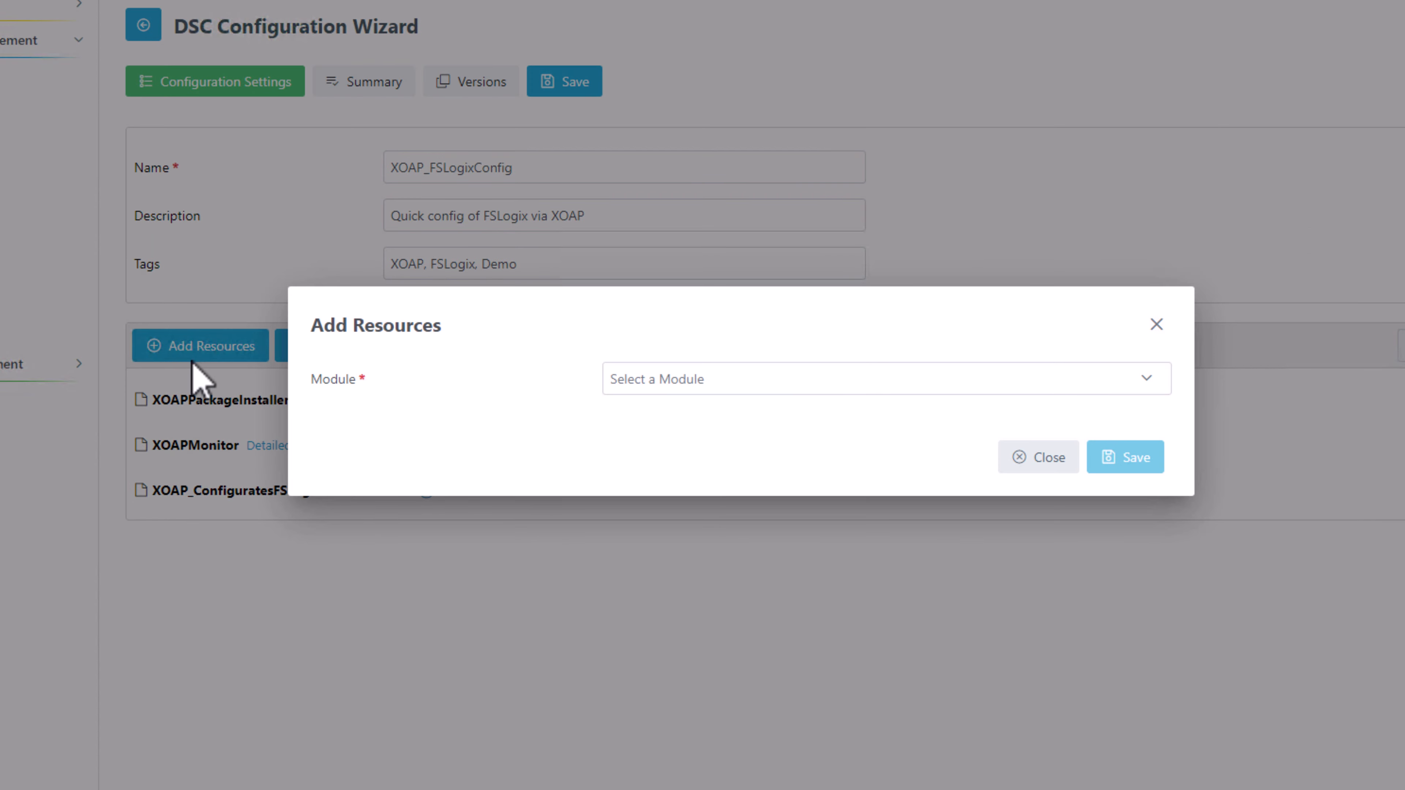
left_click(777, 390)
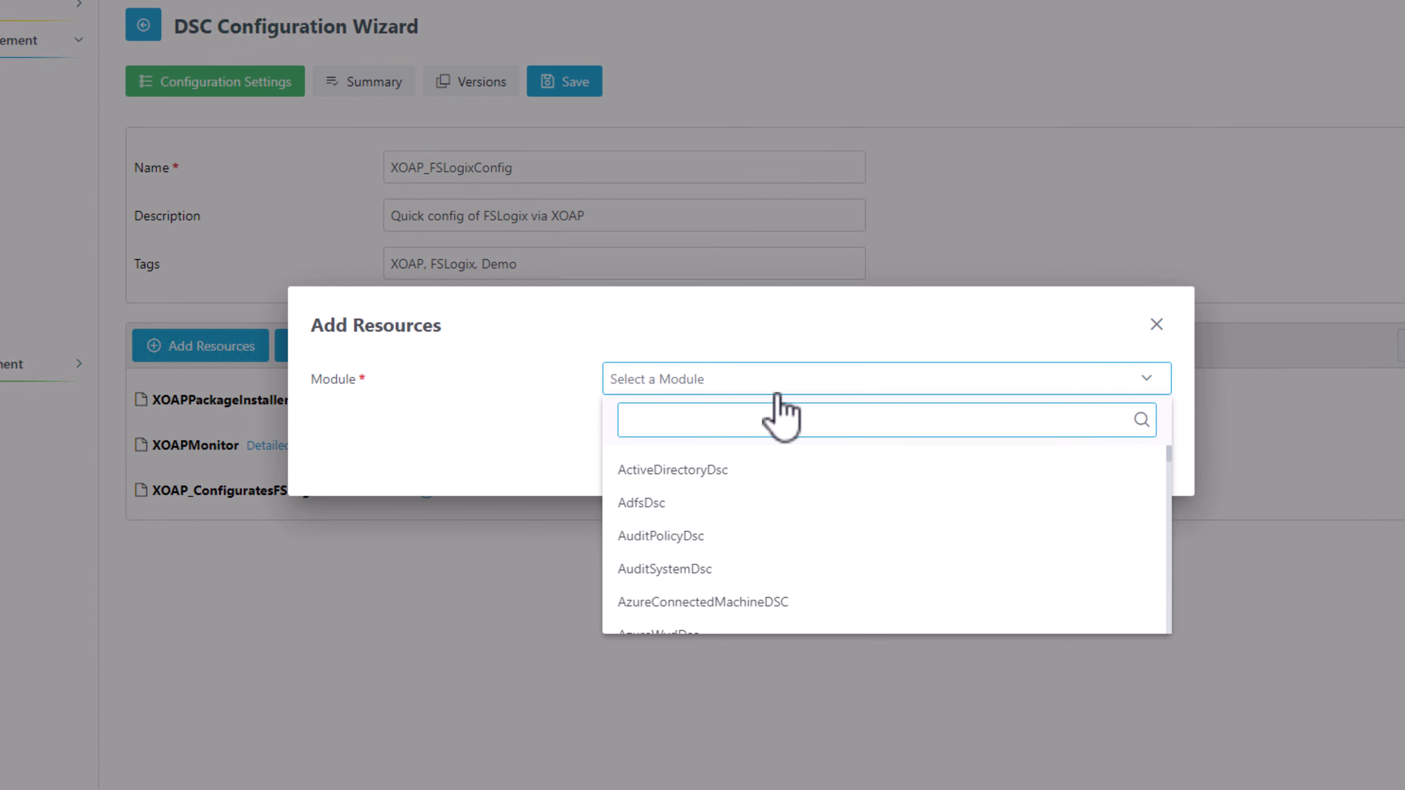
type("xoap")
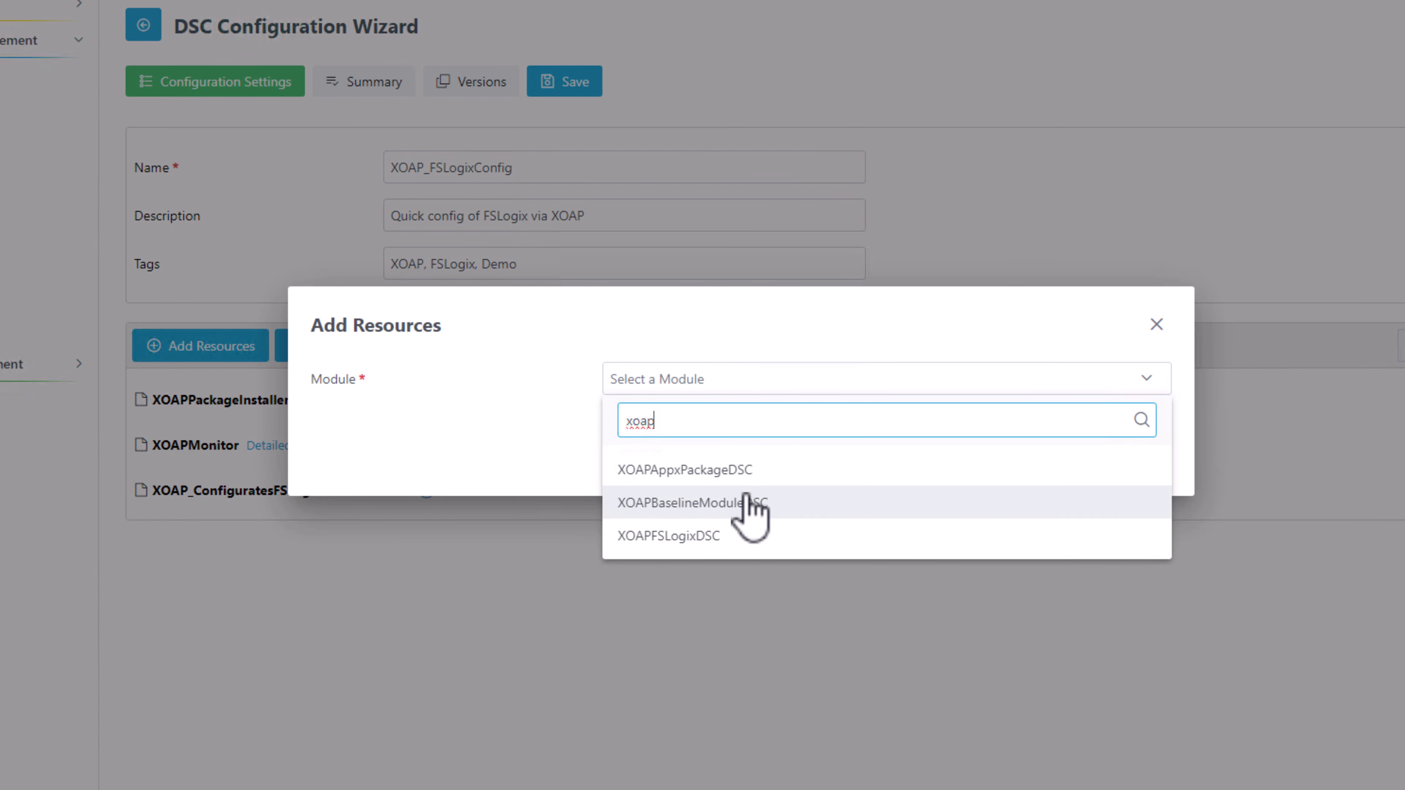
left_click(747, 501)
left_click(717, 402)
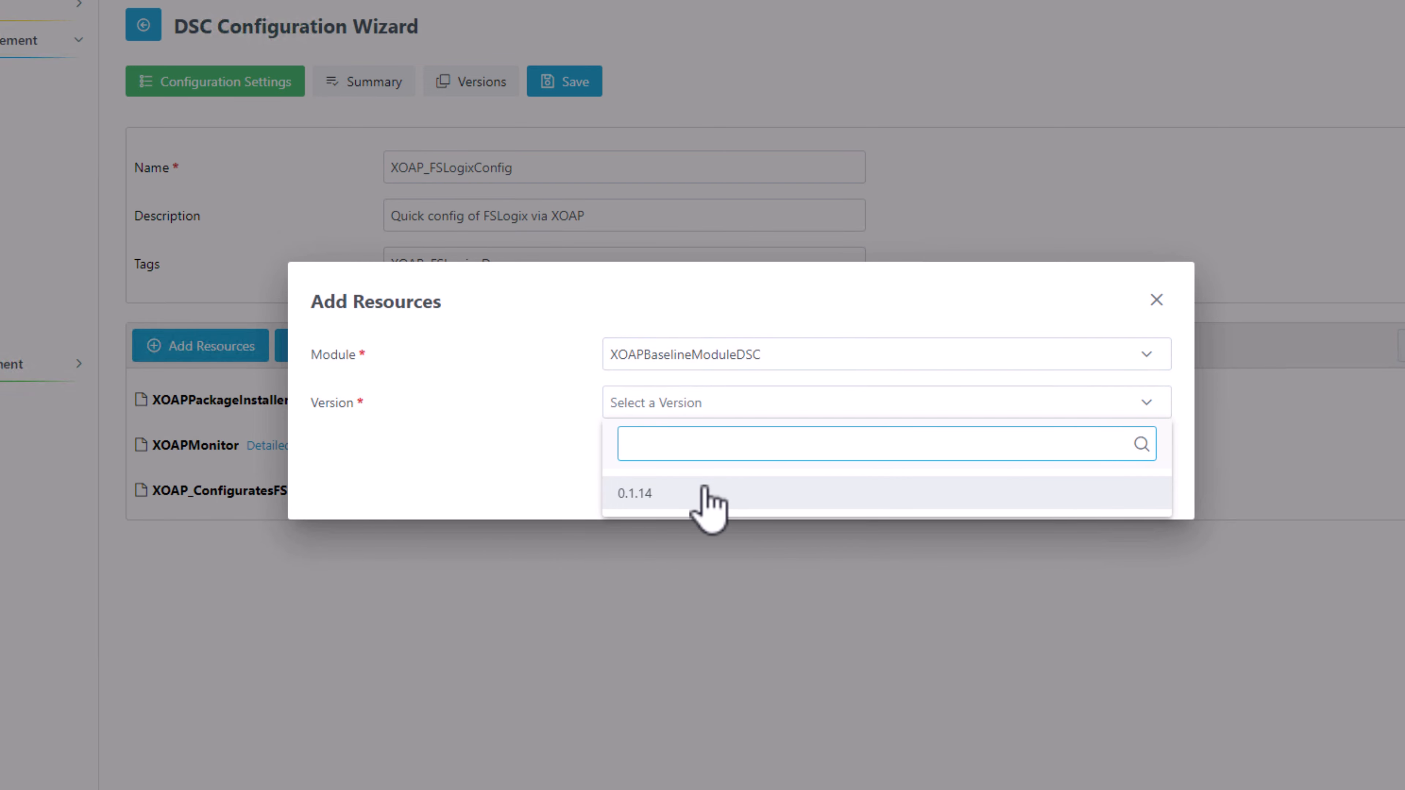
left_click(705, 490)
left_click(722, 437)
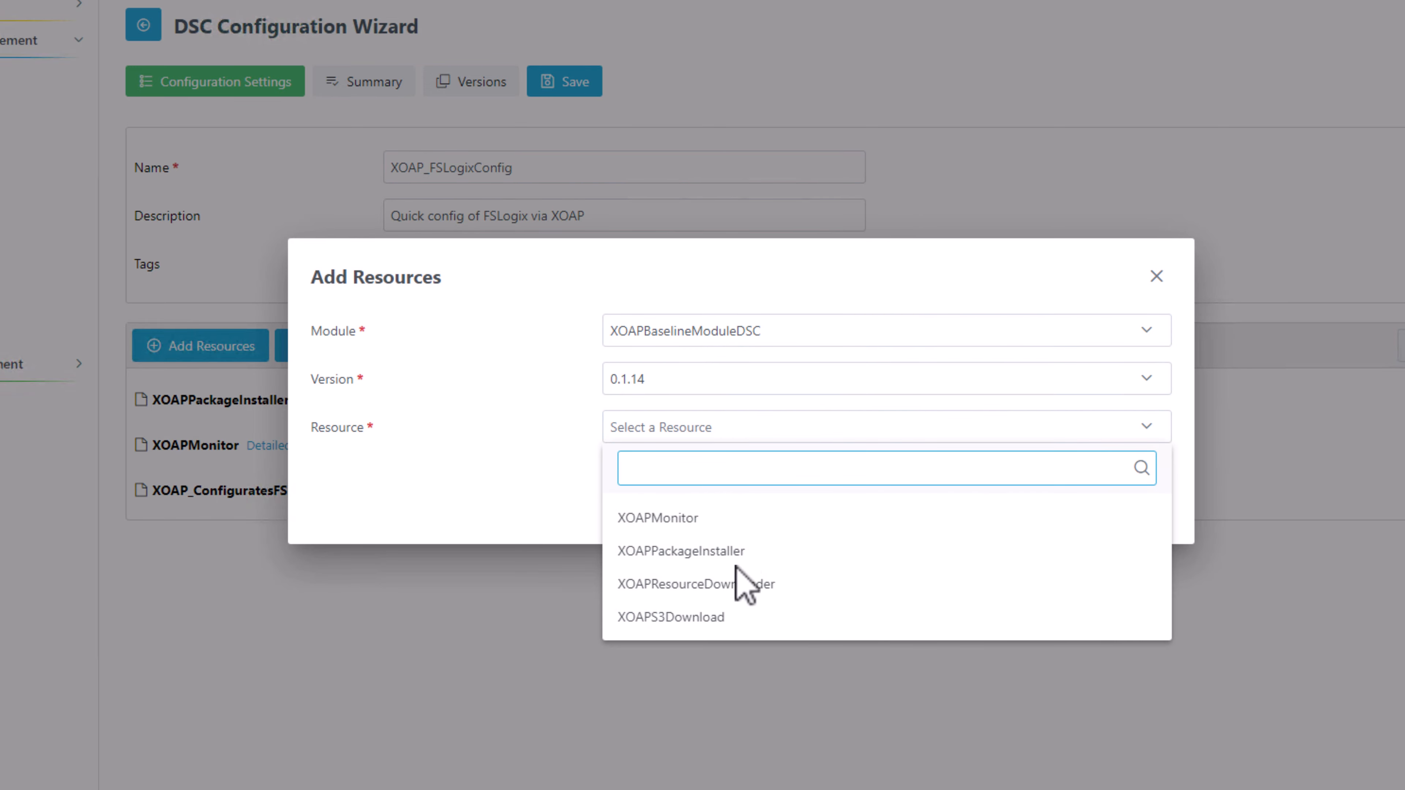
left_click(810, 598)
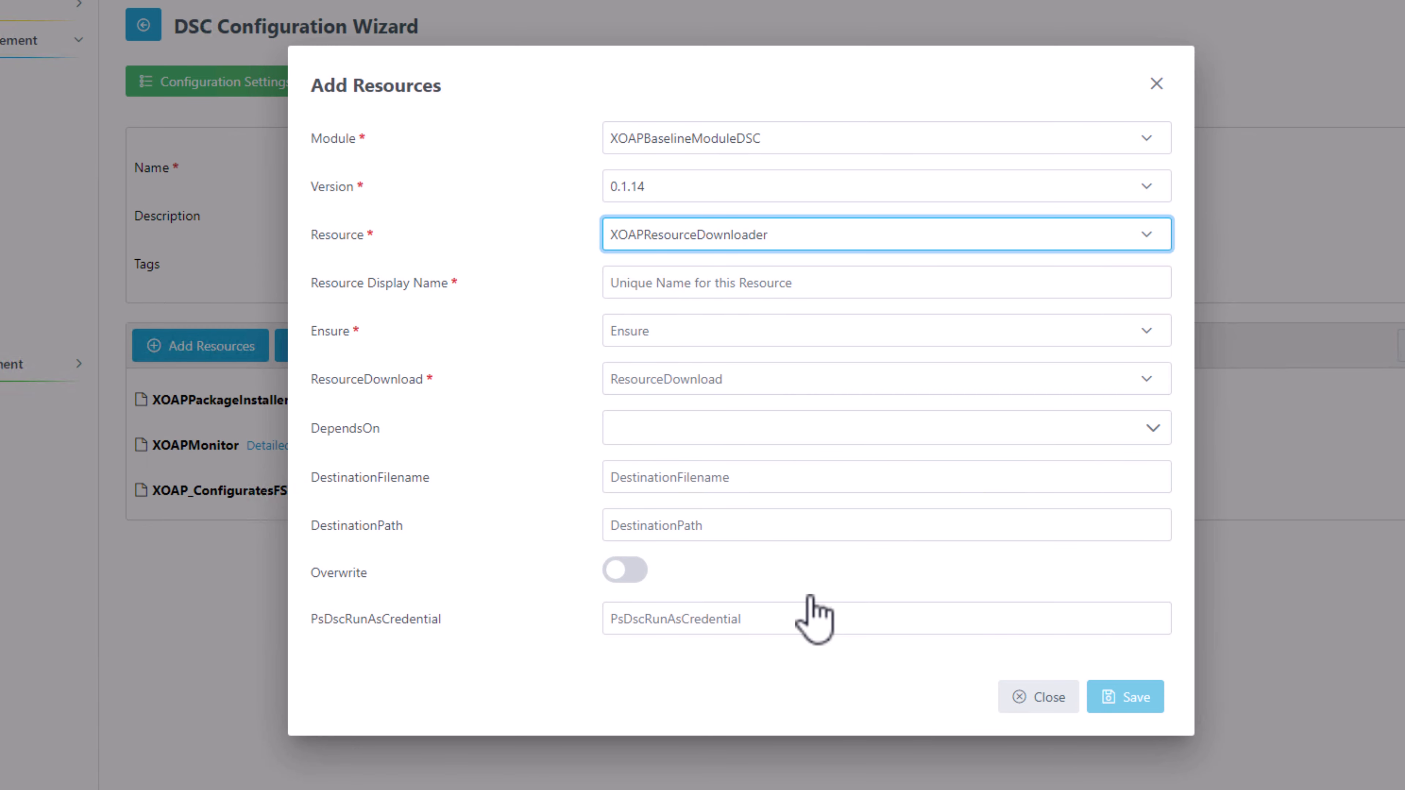
Name the downloader resource XOAP_DownloadFXR, with Ensure set to Present and XOAP_HideFolder.fxr as its resource download
left_click(779, 285)
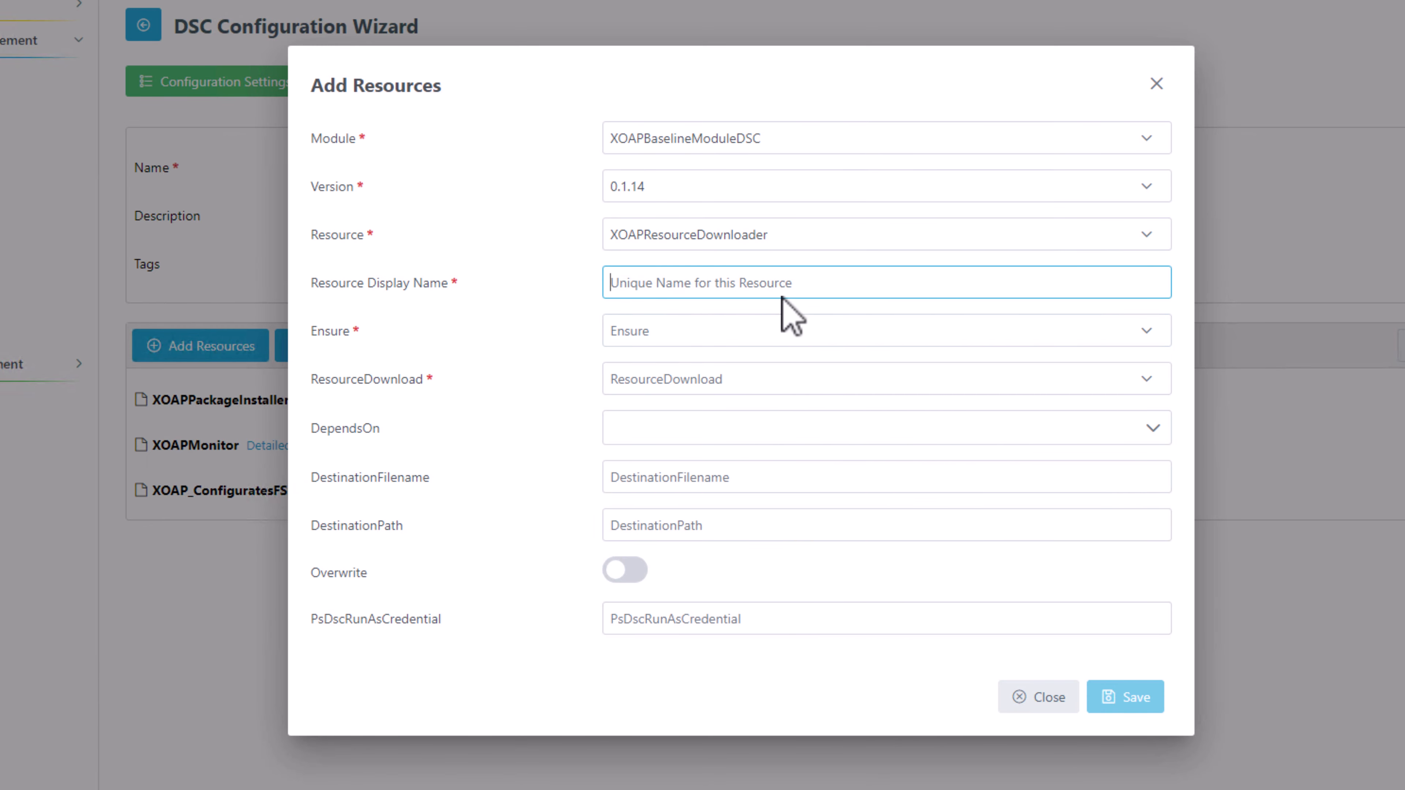
type("XOAP_Download")
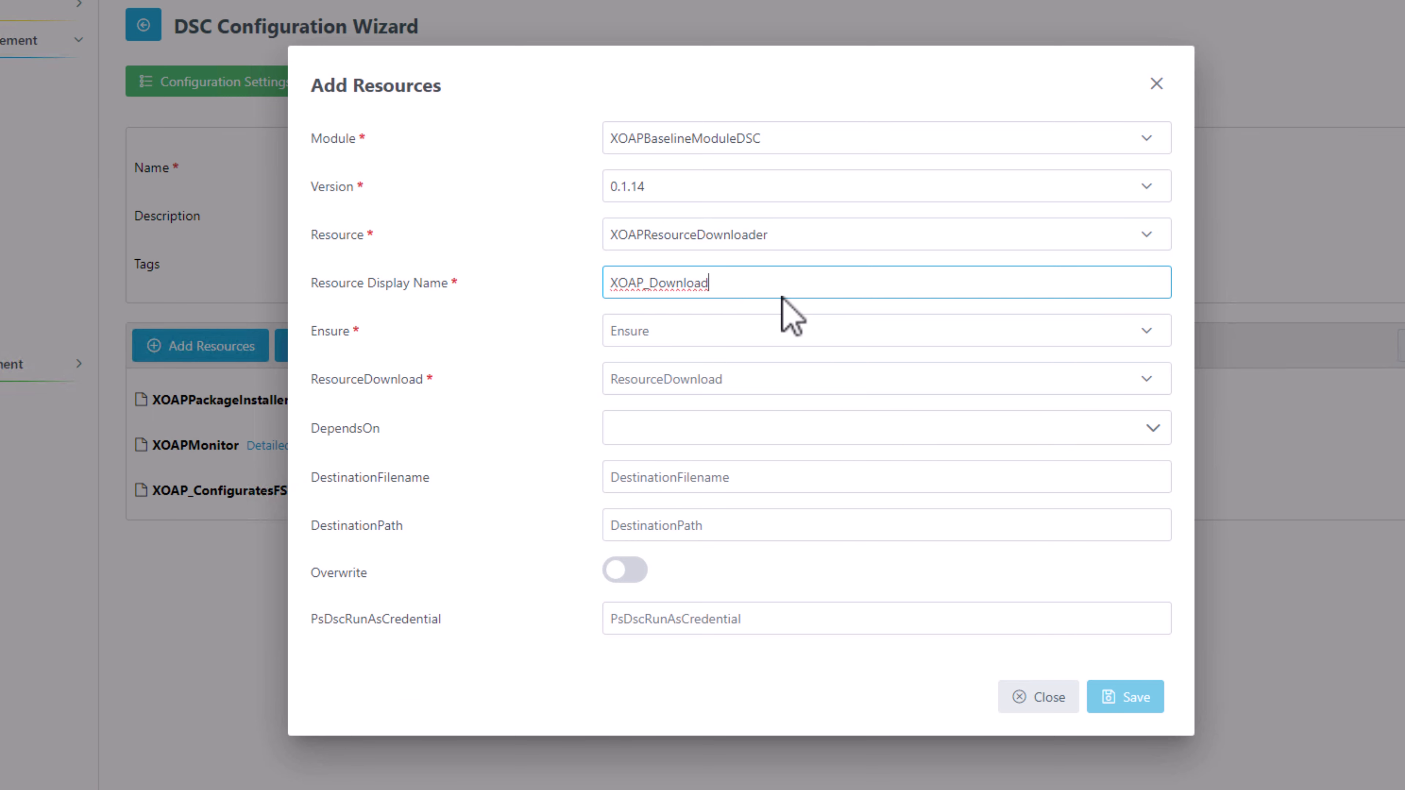
left_click(776, 331)
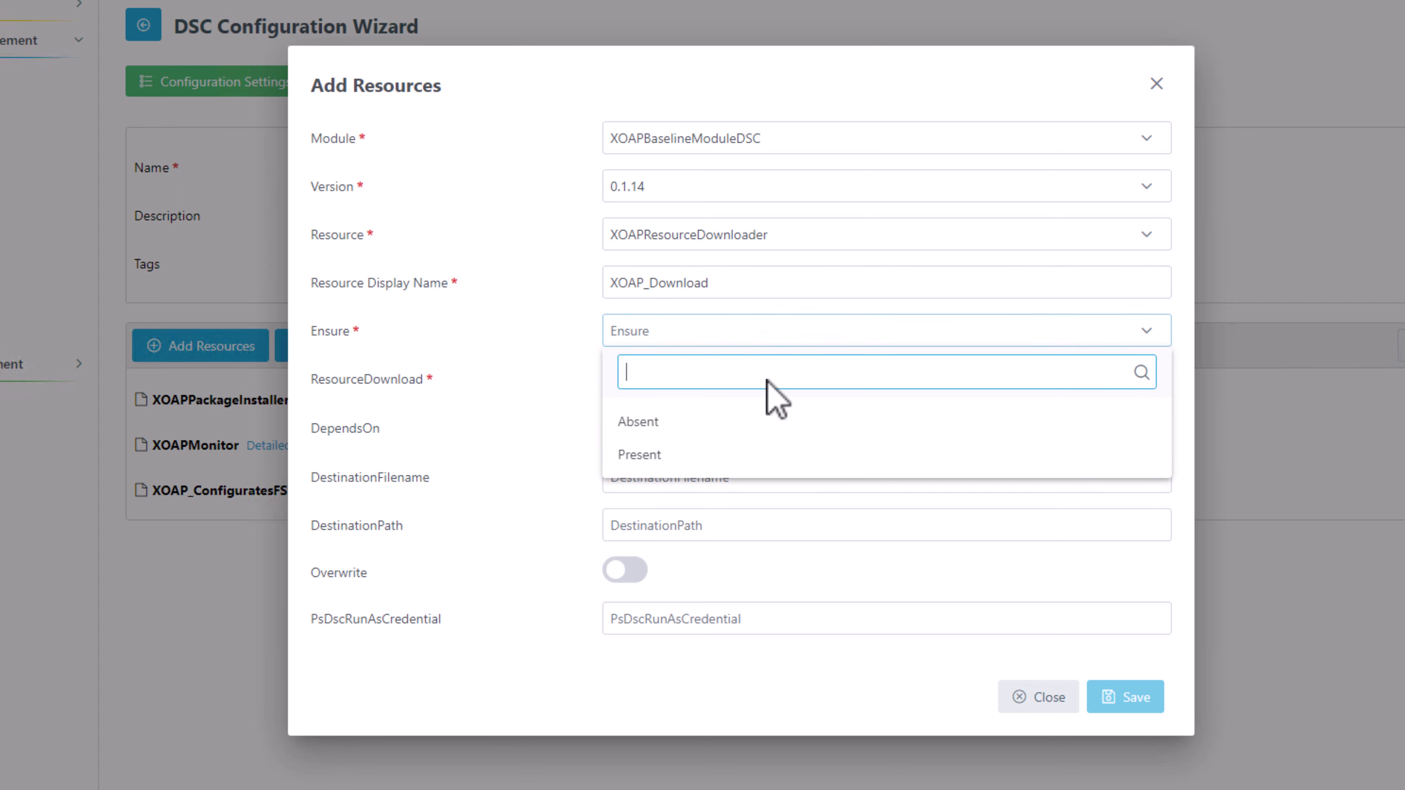
left_click(753, 456)
left_click(799, 382)
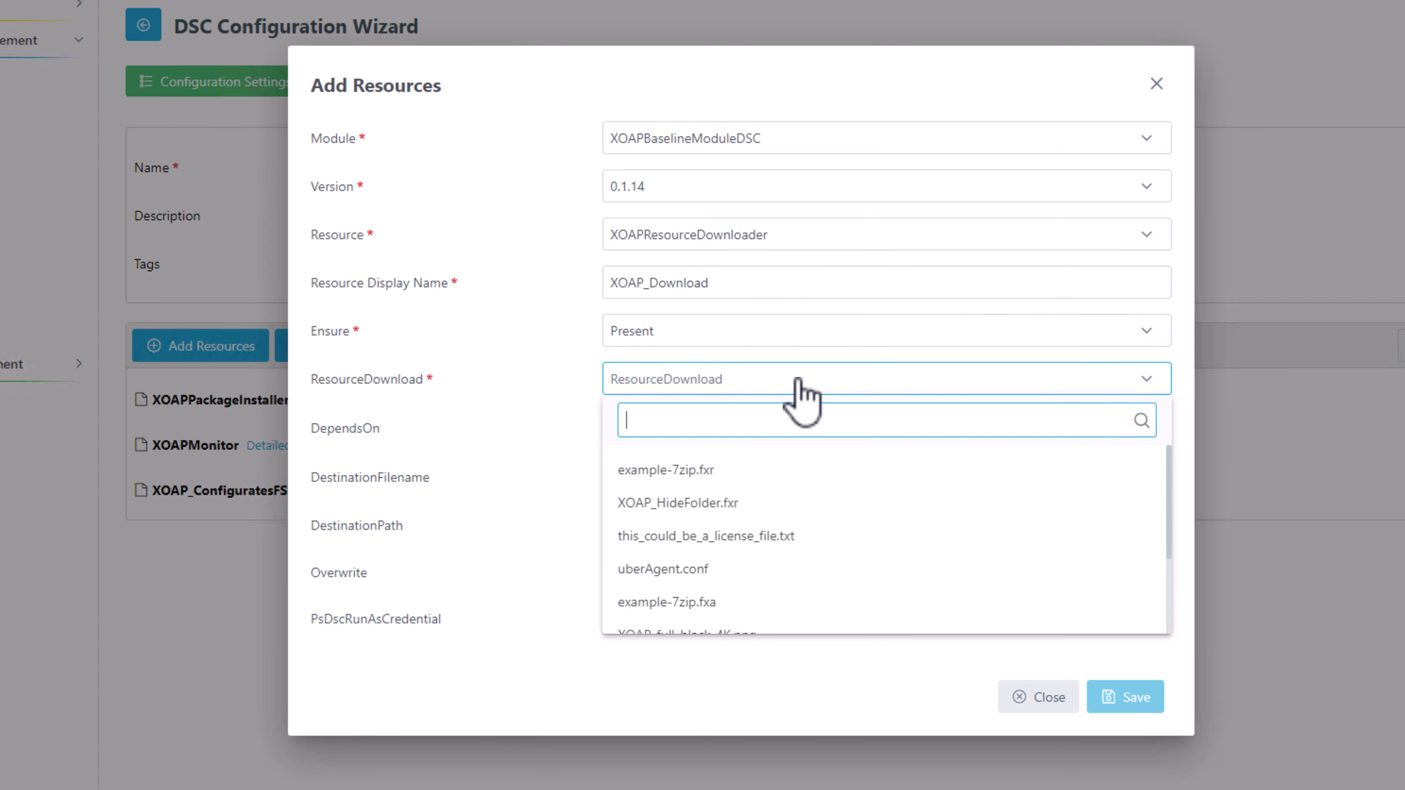
left_click(719, 503)
left_click(751, 292)
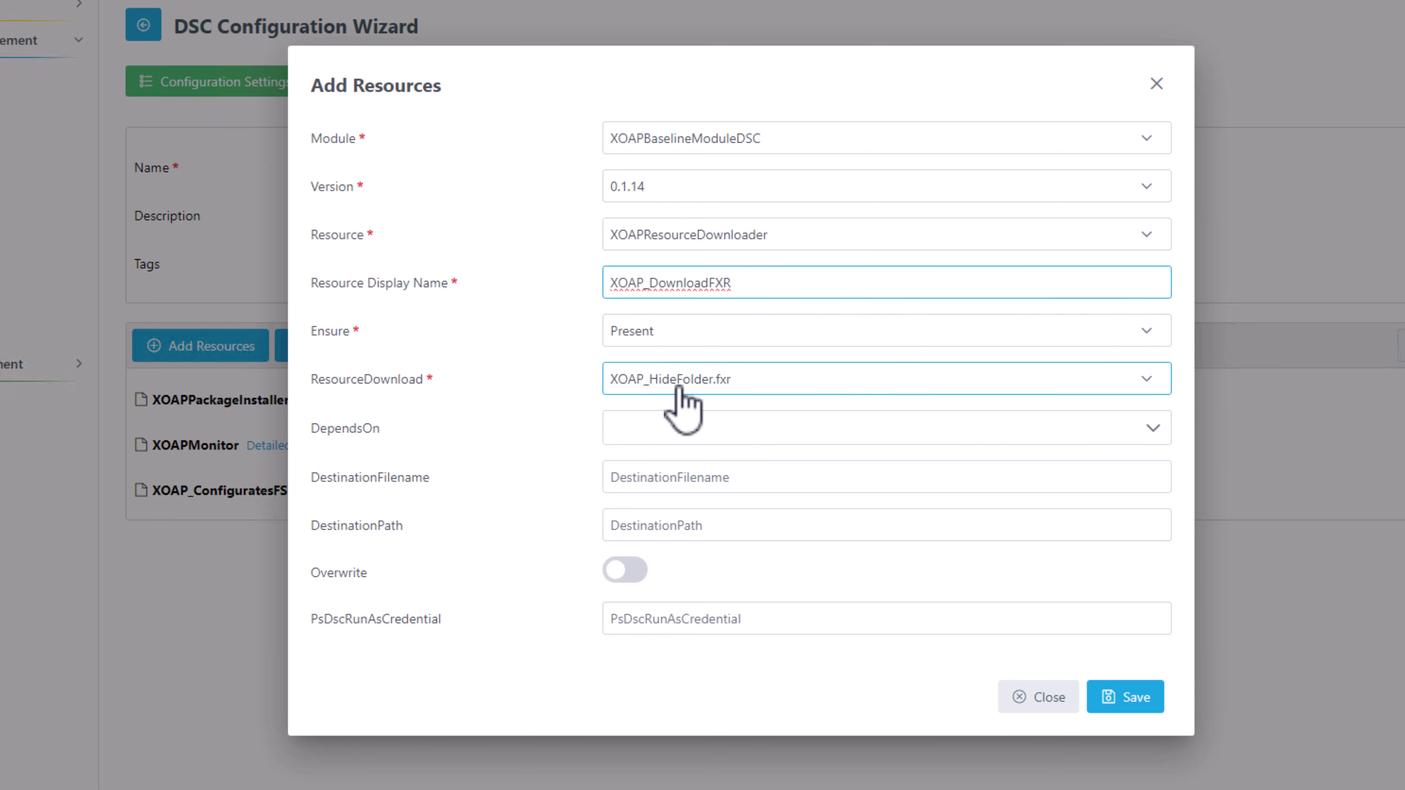
Set the destination filename of the FXR downloader to XOAP_HideFolder.fxr
left_click(929, 479)
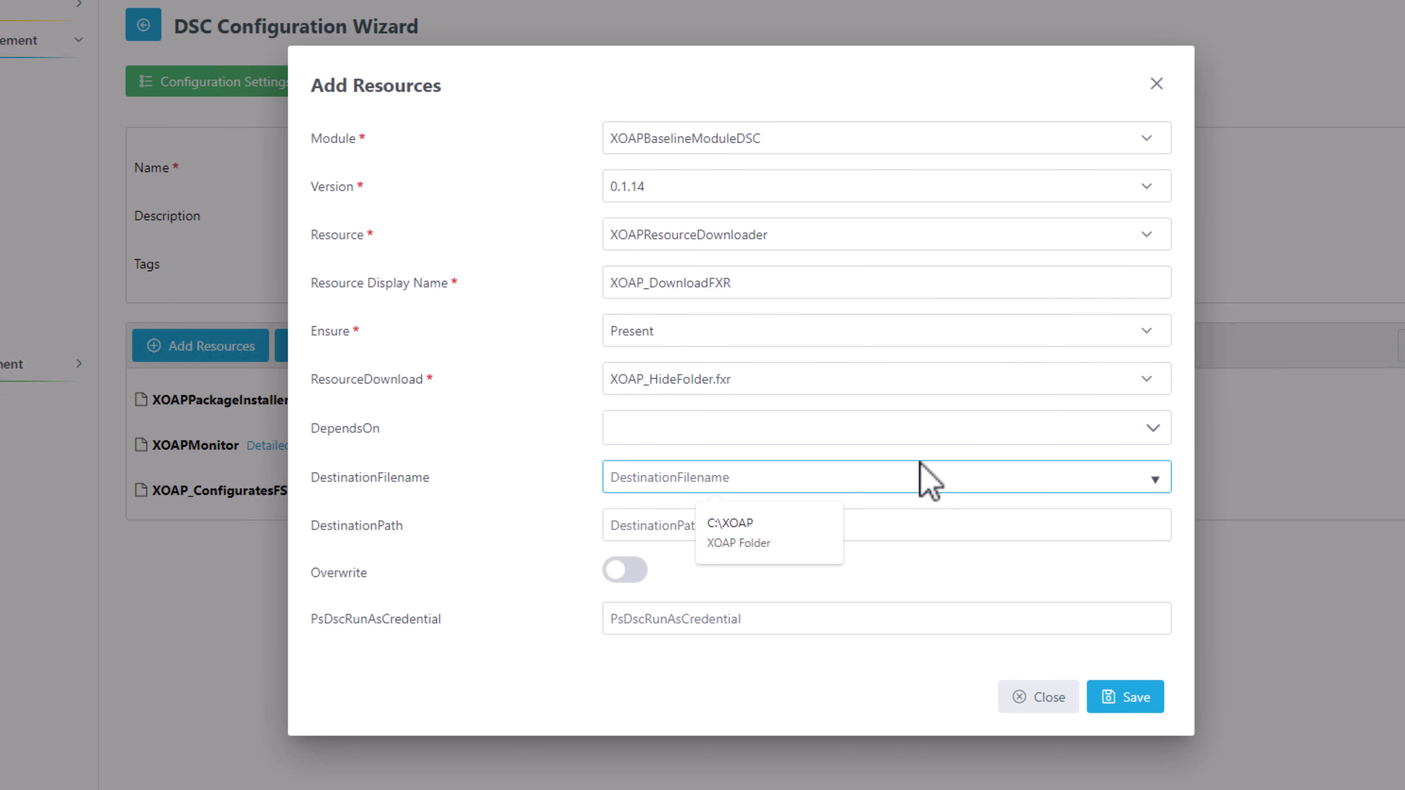
type("XOAP_Gide")
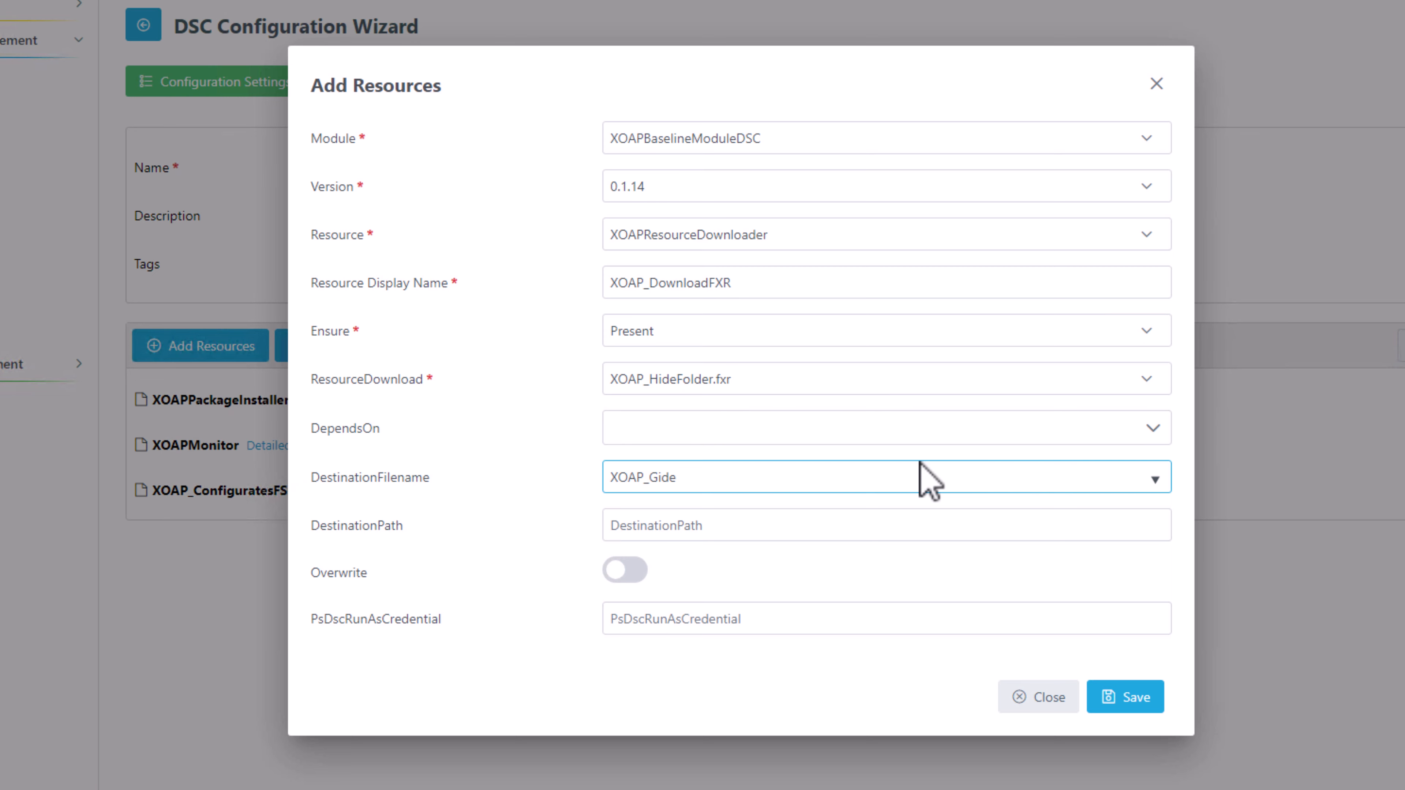
key("BackSpace")
key("BackSpace")
key("BackSpace")
key("BackSpace")
key("BackSpace")
type("XOAP_")
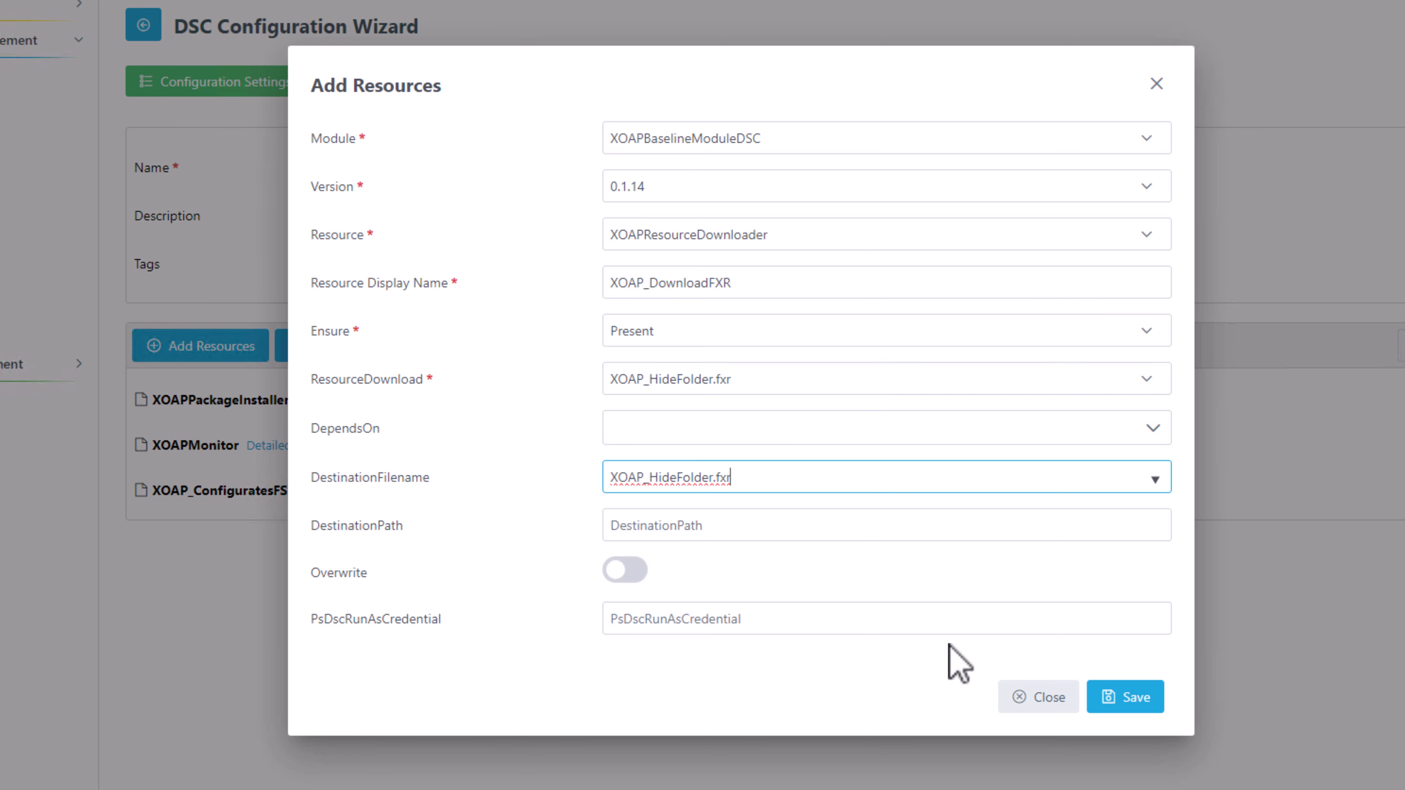
Set the destination path to C:\Program Files\FSLogix\Apps\Rules, enable Overwrite and save the FXR download resource
left_click(761, 530)
type("C:\\Program Files\\FSLogix\\Apps\\Rules")
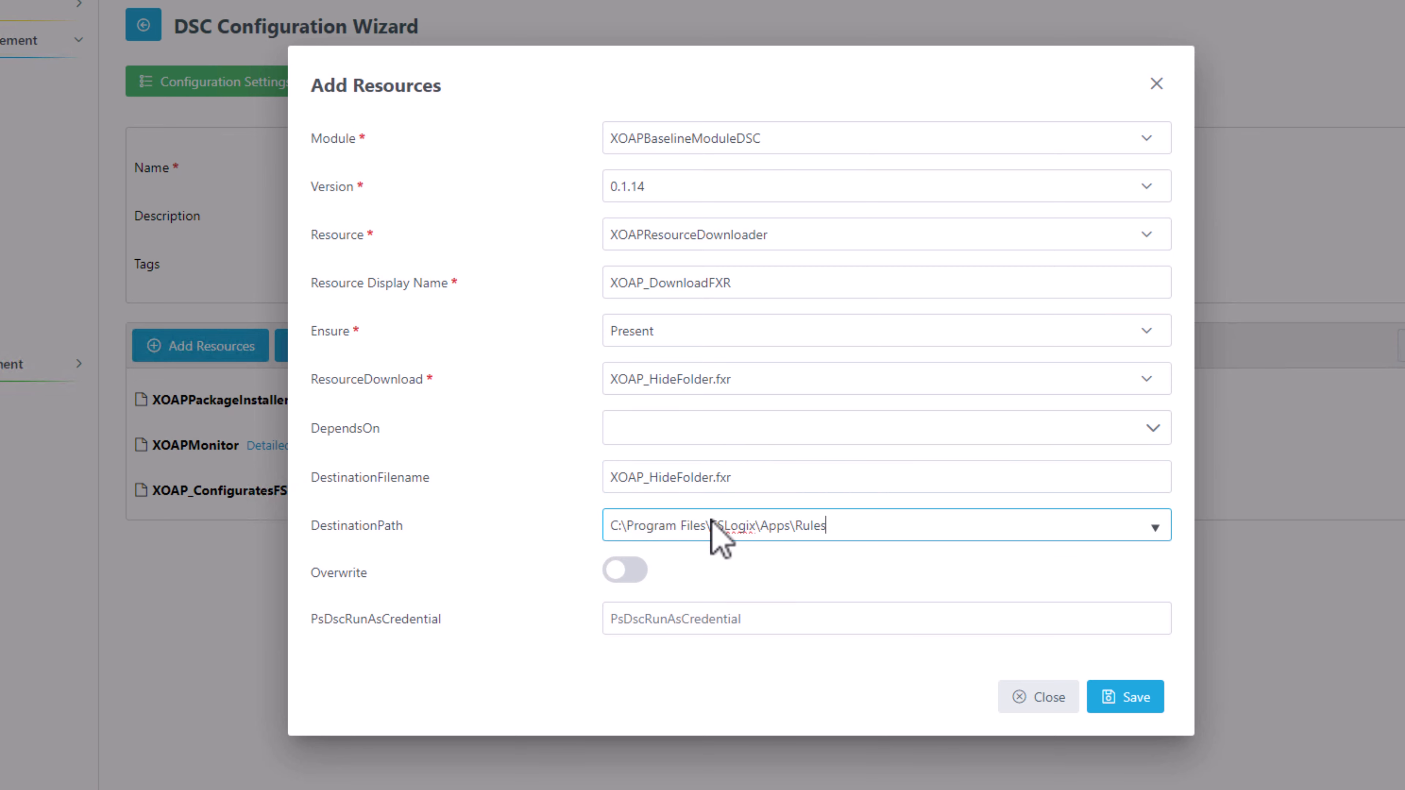
left_click(631, 573)
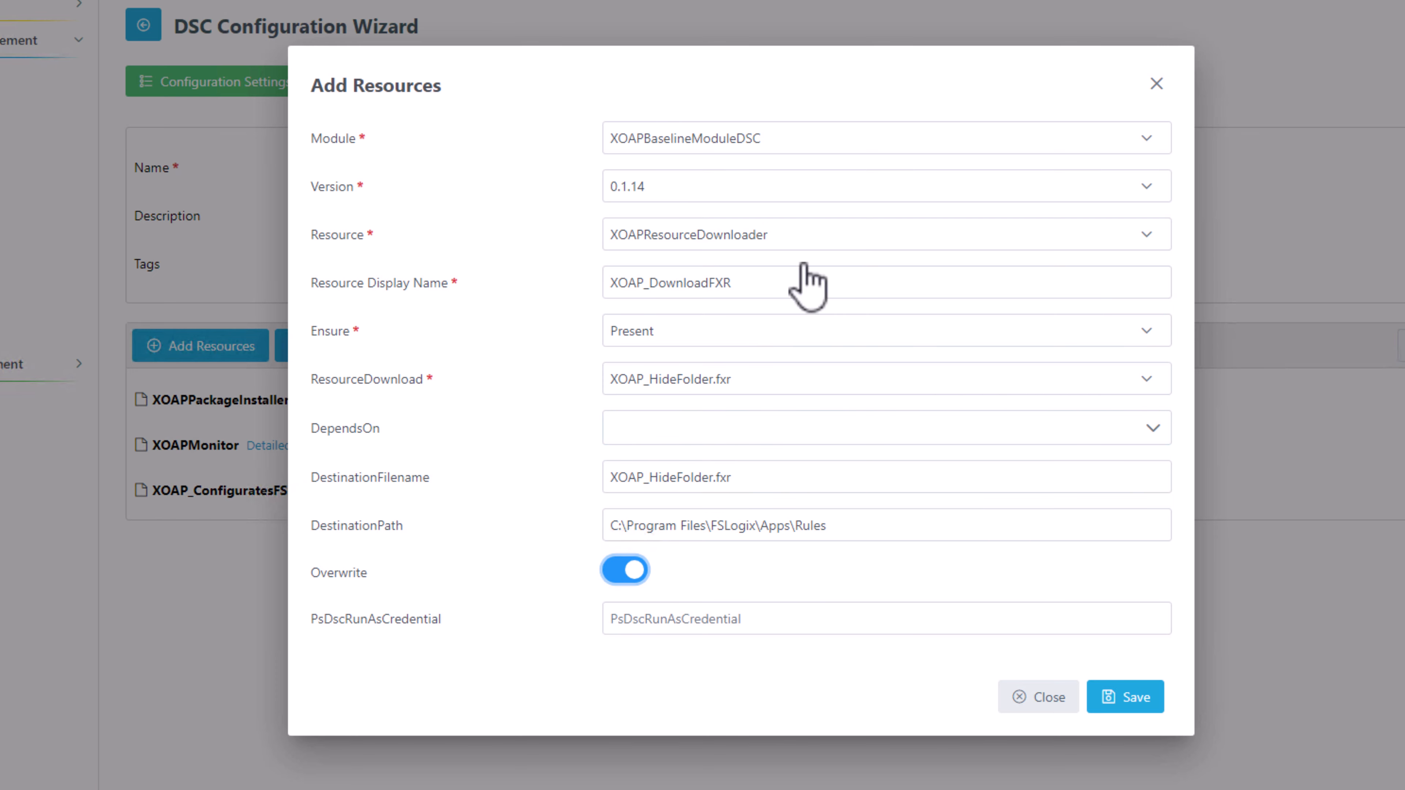
left_click(1158, 703)
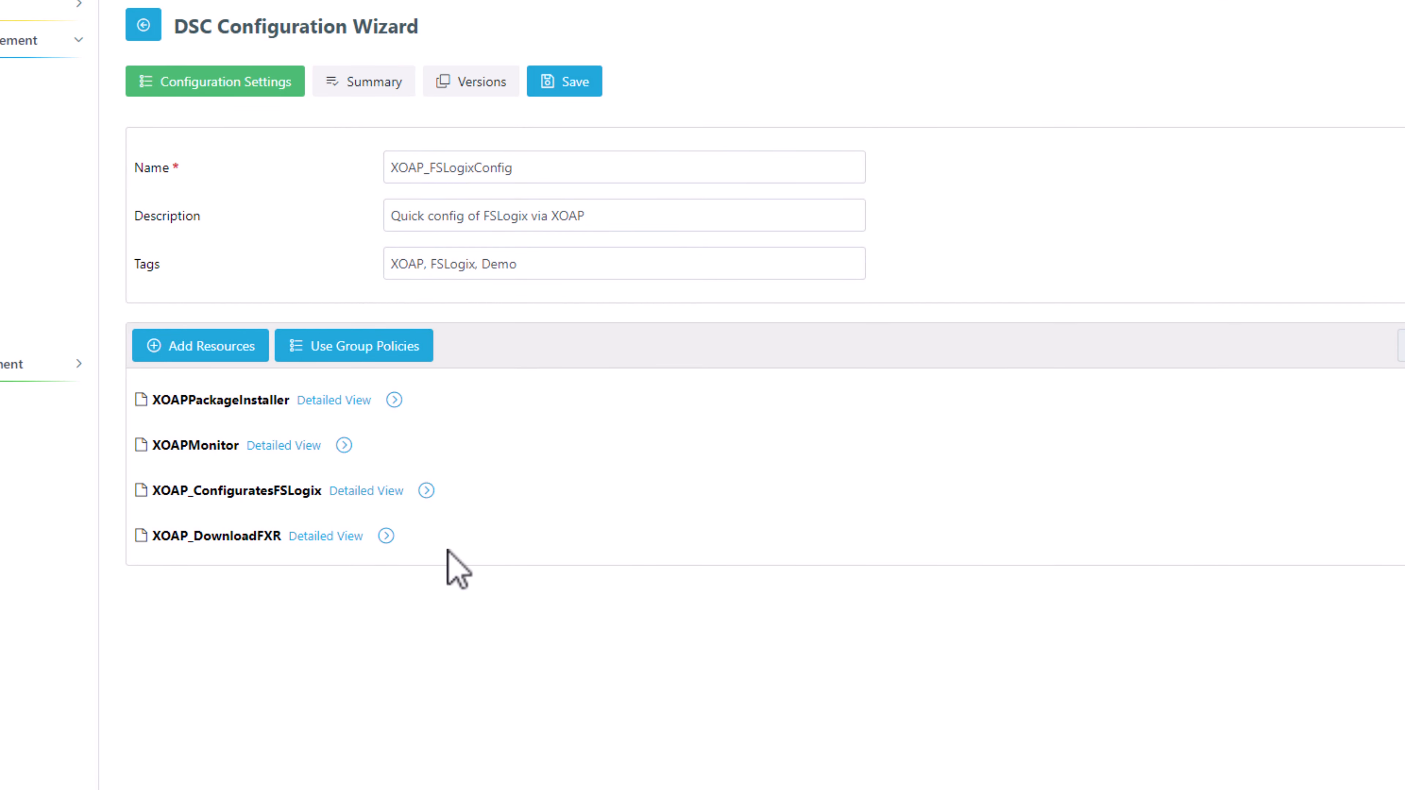
Start adding a second XOAPResourceDownloader resource from version 0.1.14 of the XOAPBaselineModuleDSC module
left_click(205, 361)
left_click(739, 396)
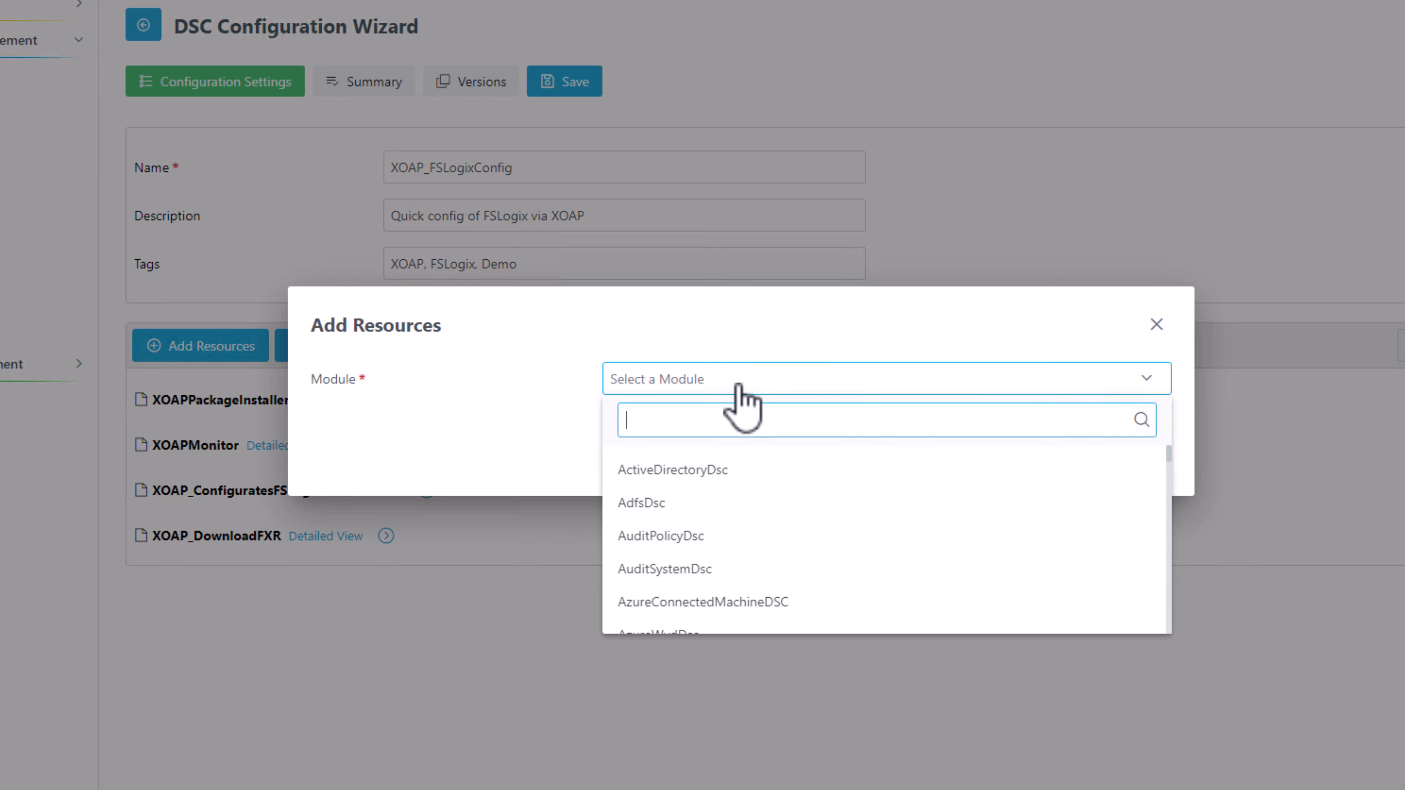
left_click(785, 429)
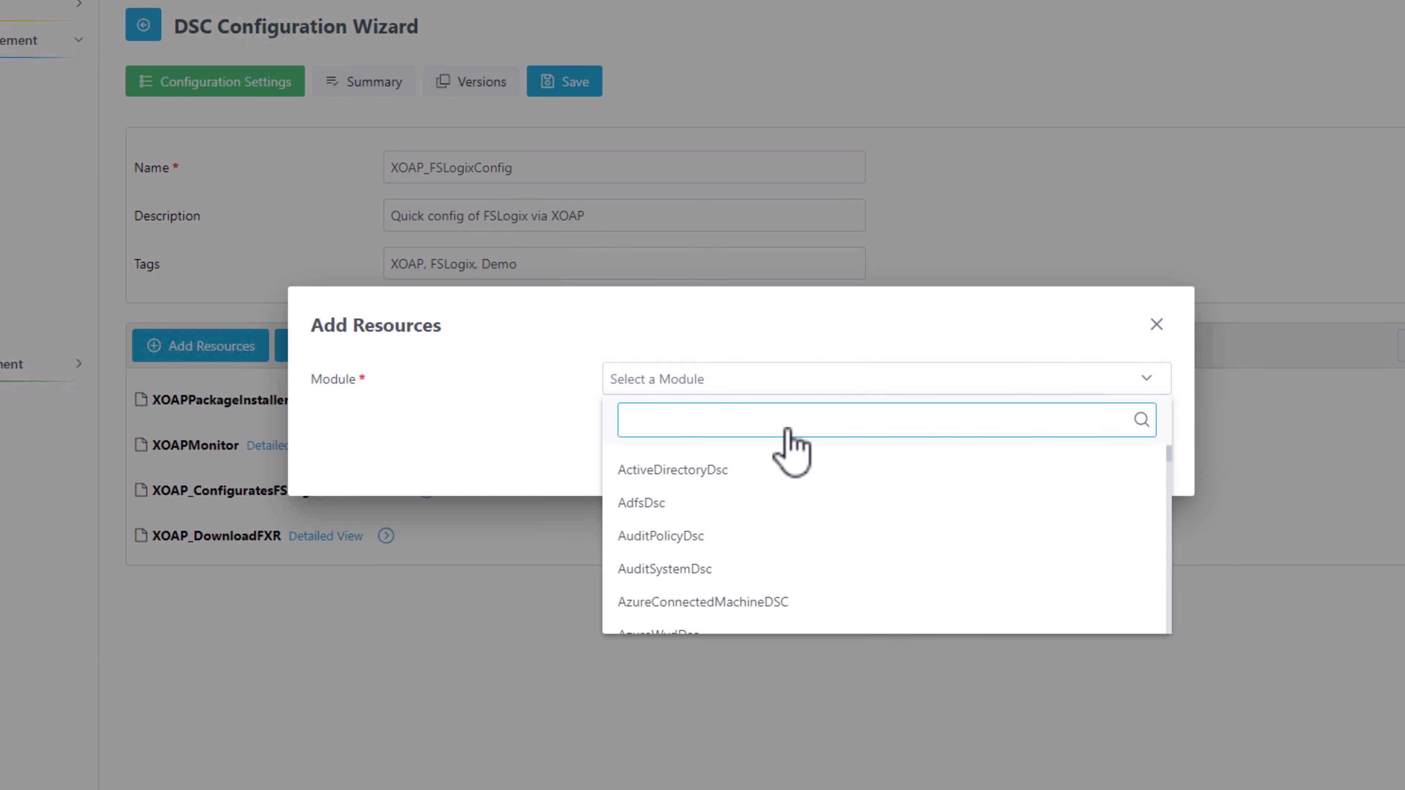
type("xoap")
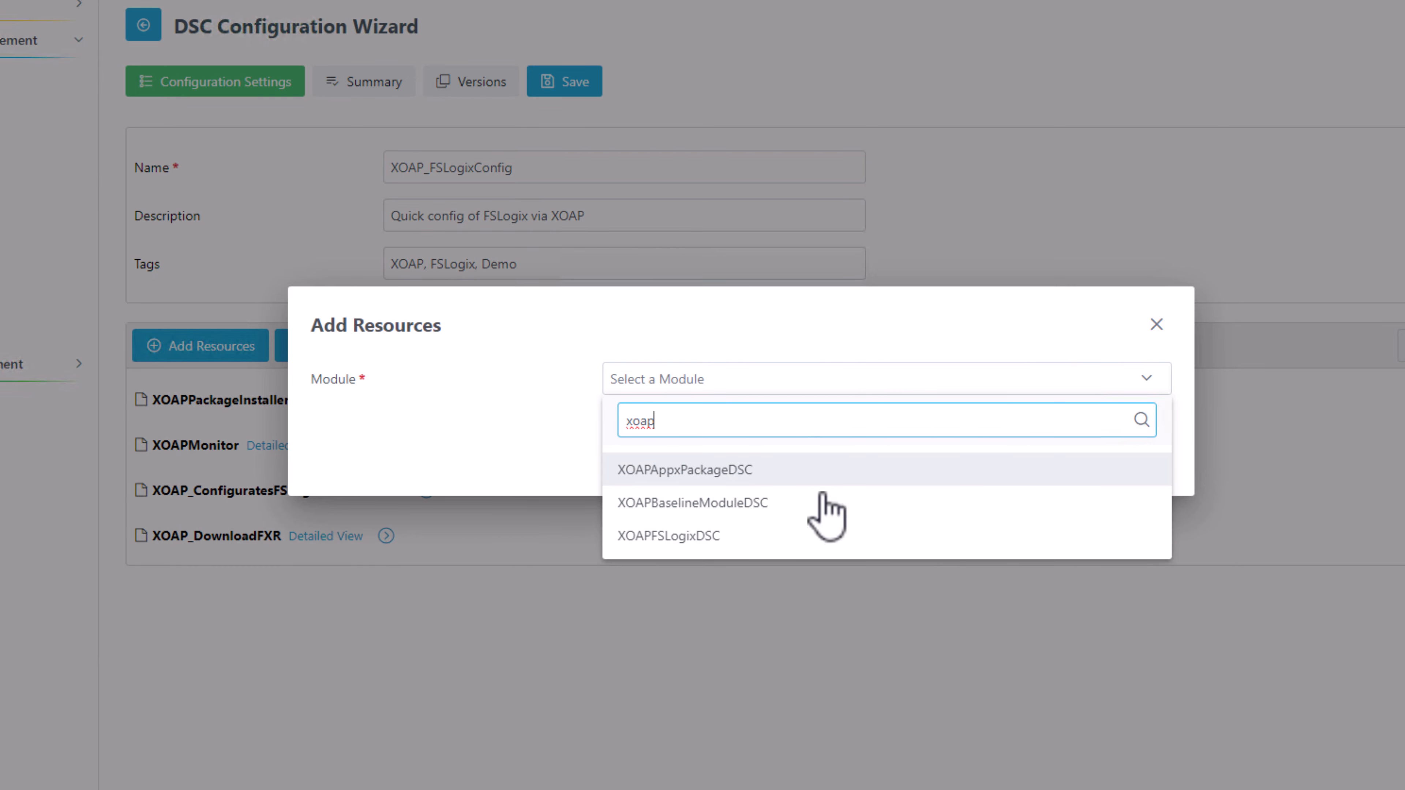
left_click(819, 500)
left_click(780, 413)
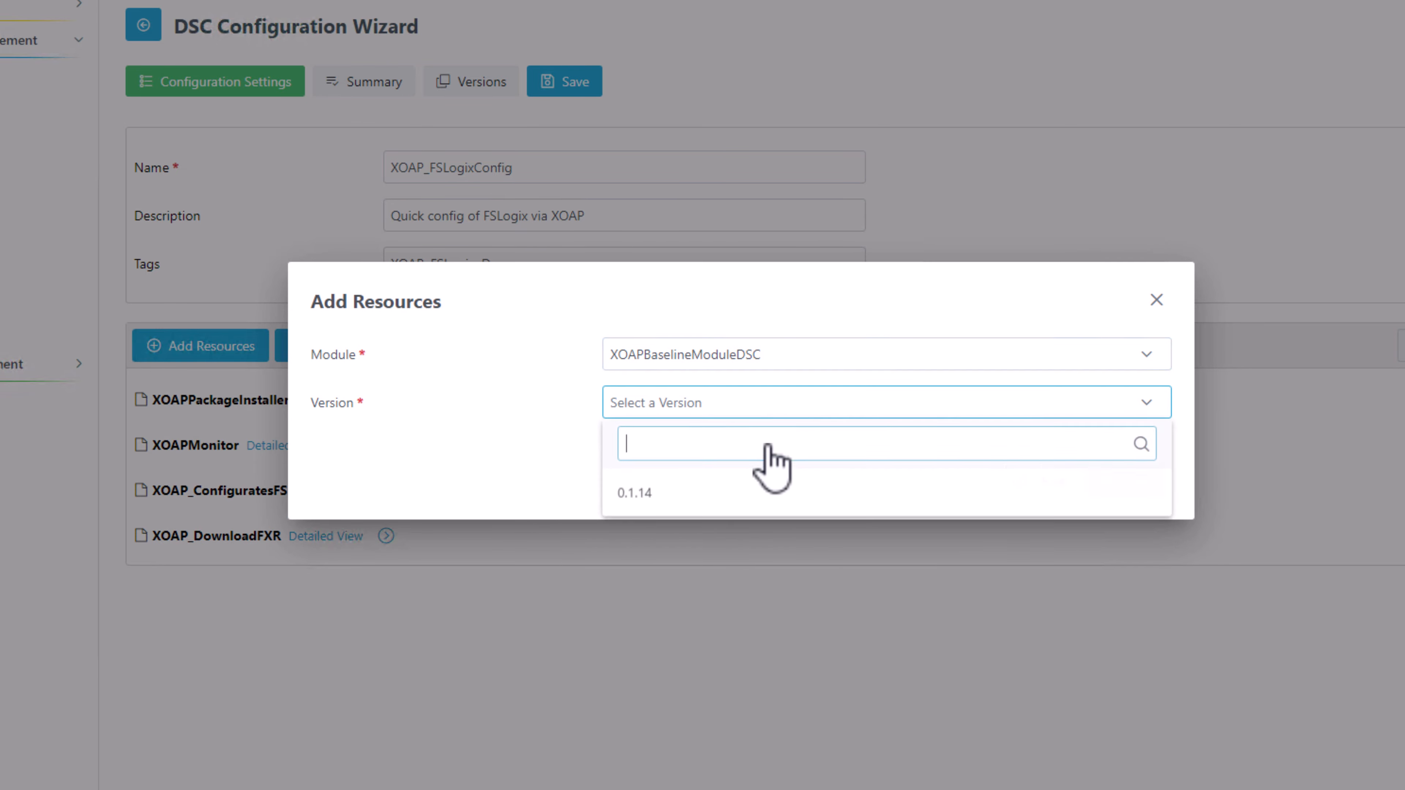
left_click(752, 493)
left_click(744, 434)
left_click(773, 584)
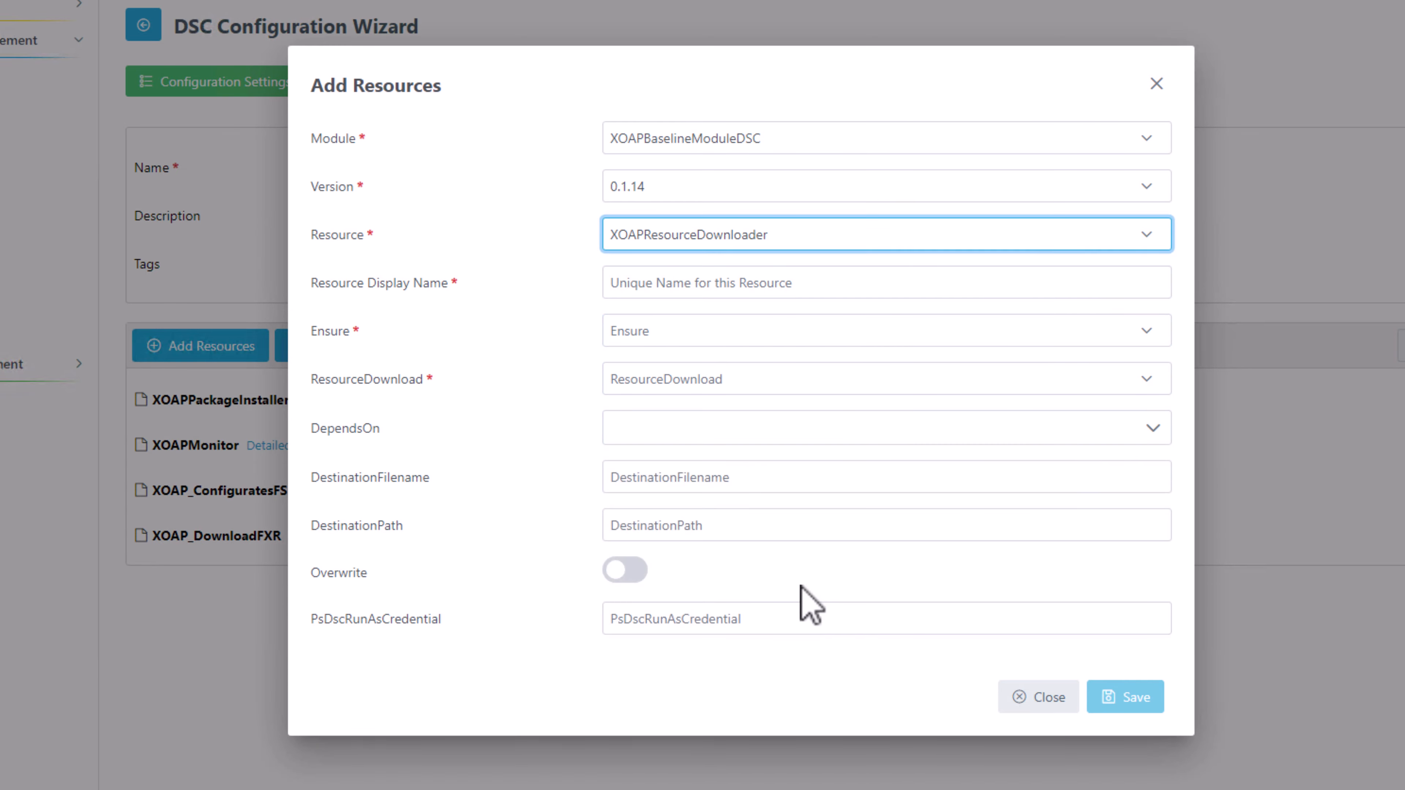
Set the second downloader's destination path to C:\Program Files\FSLogix\Apps\Rules and its Ensure value to Present
left_click(699, 534)
type("C:\\Program Files\\FSLogix\\Apps\\Rules")
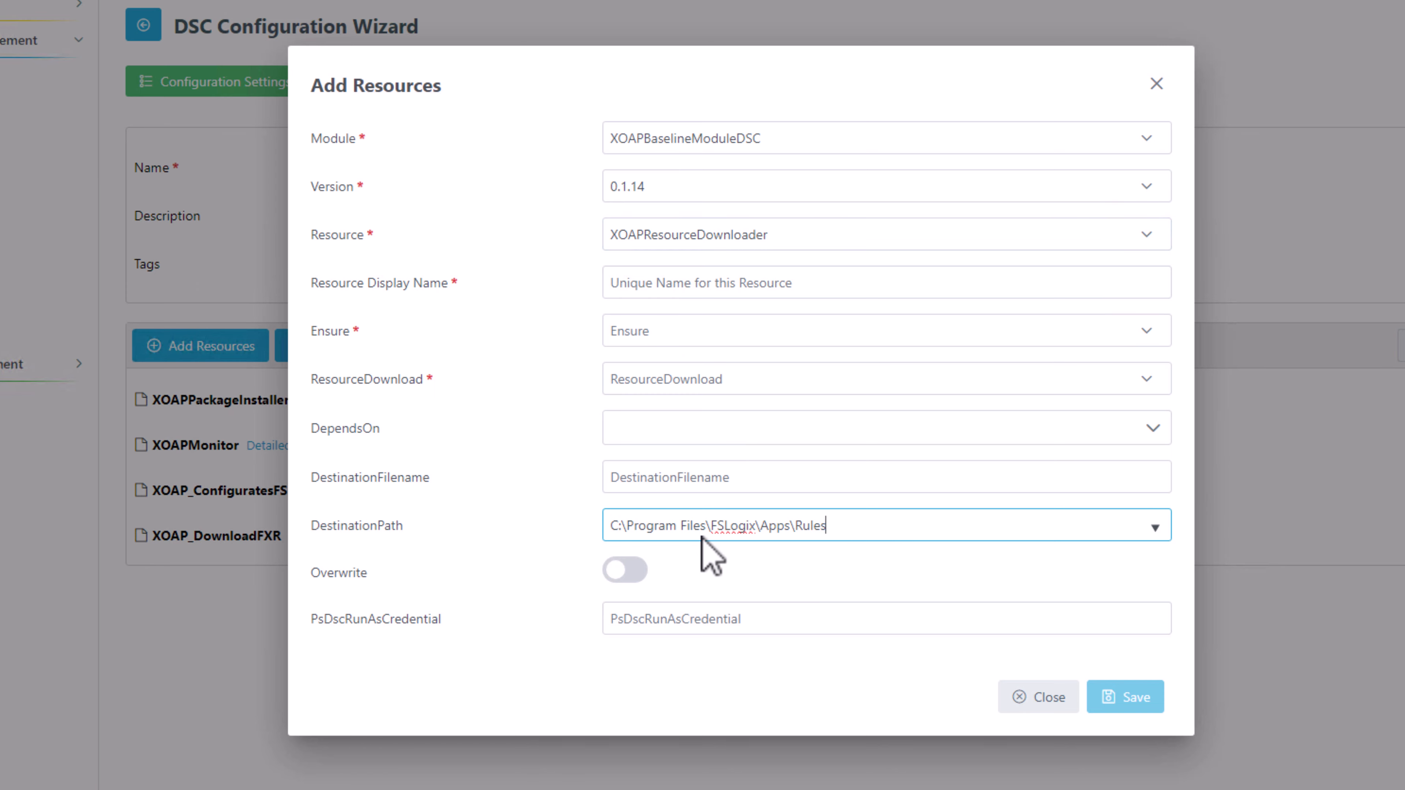
left_click(757, 344)
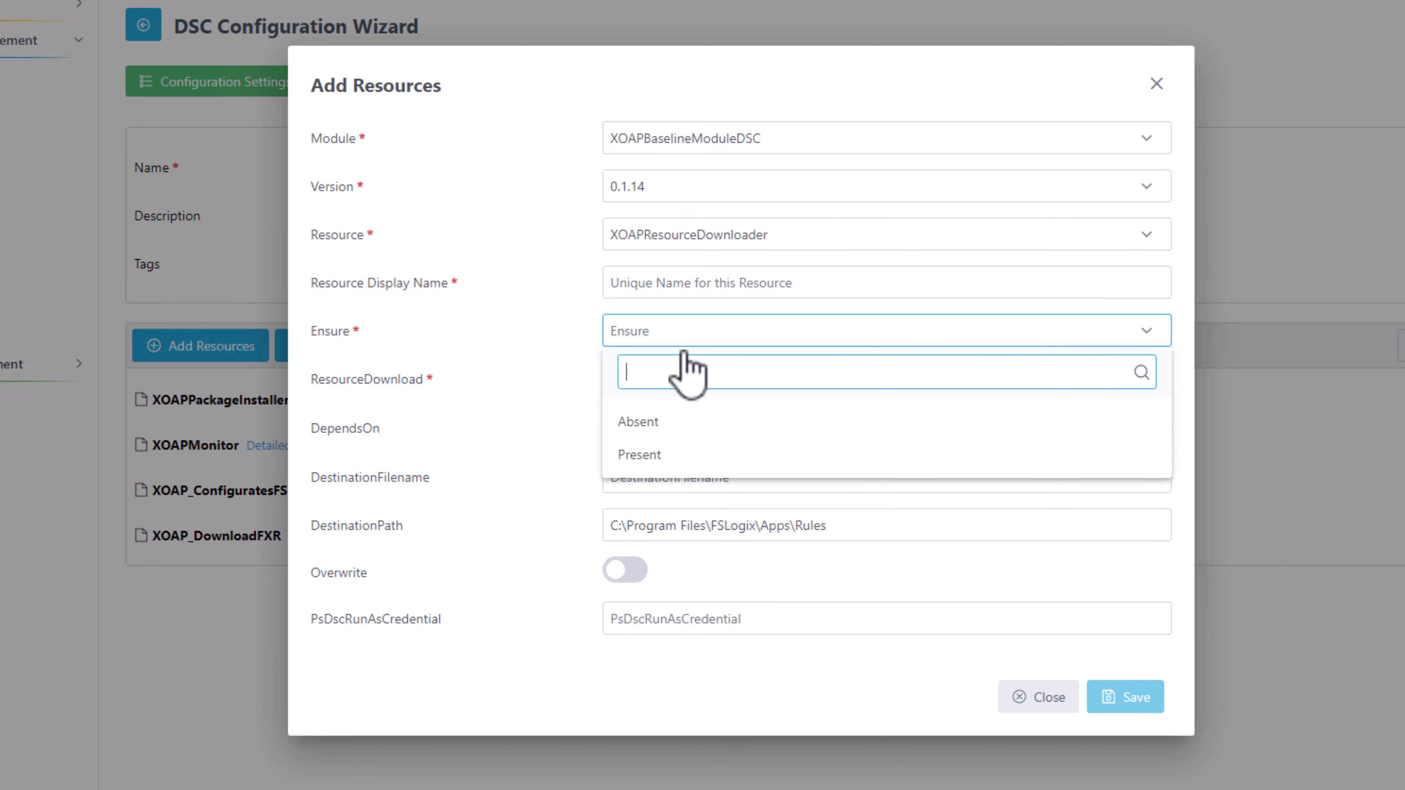
left_click(670, 456)
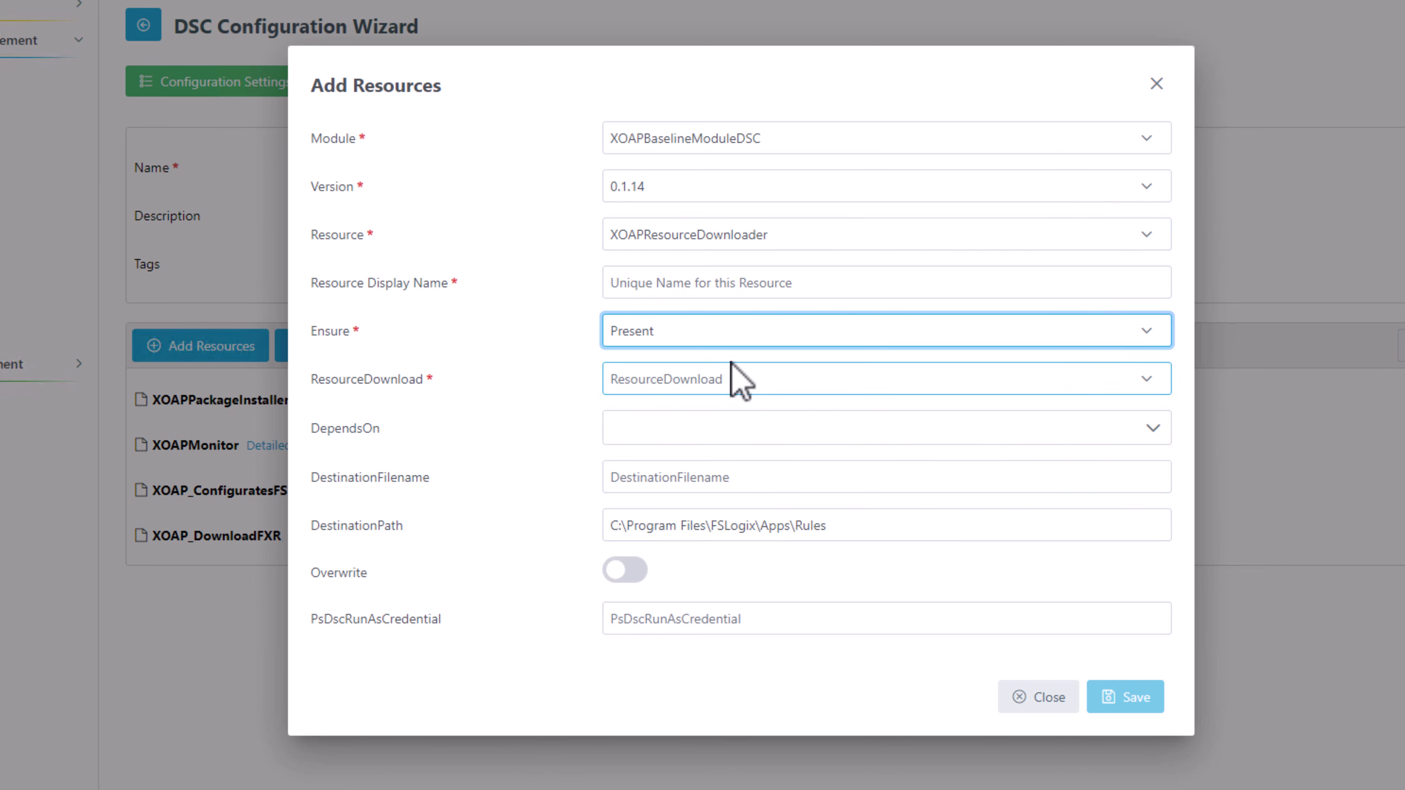
Choose XOAP_HideFolder.fxa as the resource download and set the resource display name to XOAP_DownloadFXA
left_click(735, 380)
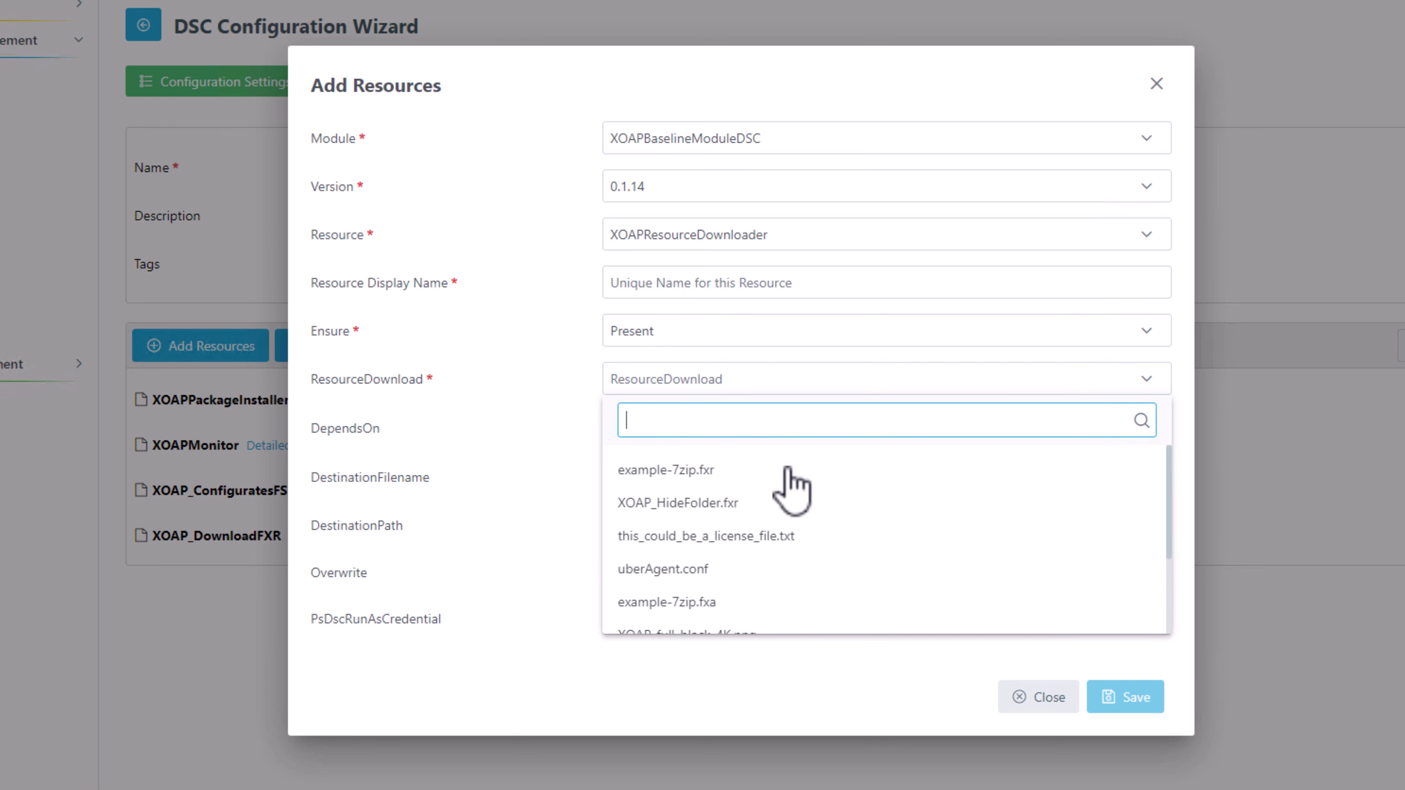
scroll(777, 606, "down", 2)
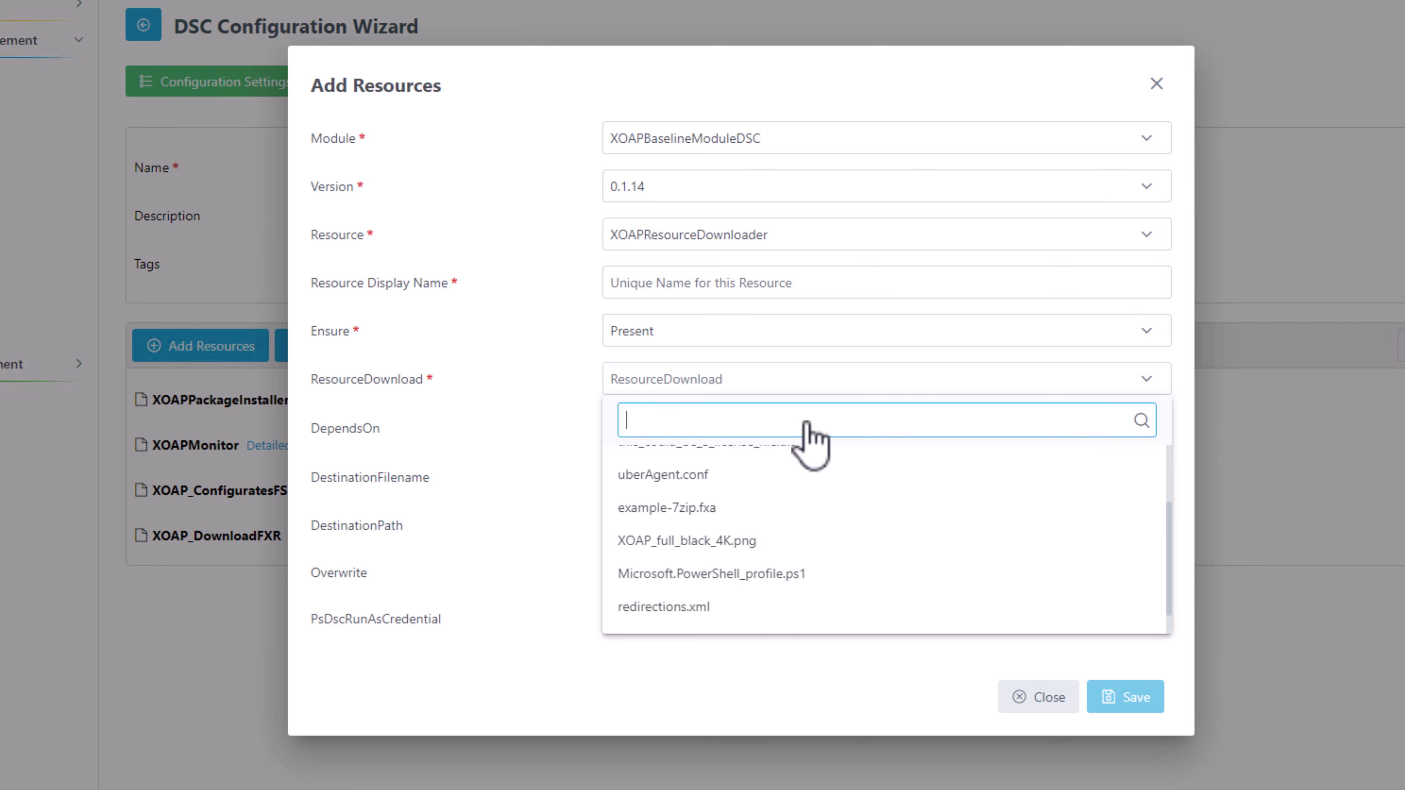
type("xoa")
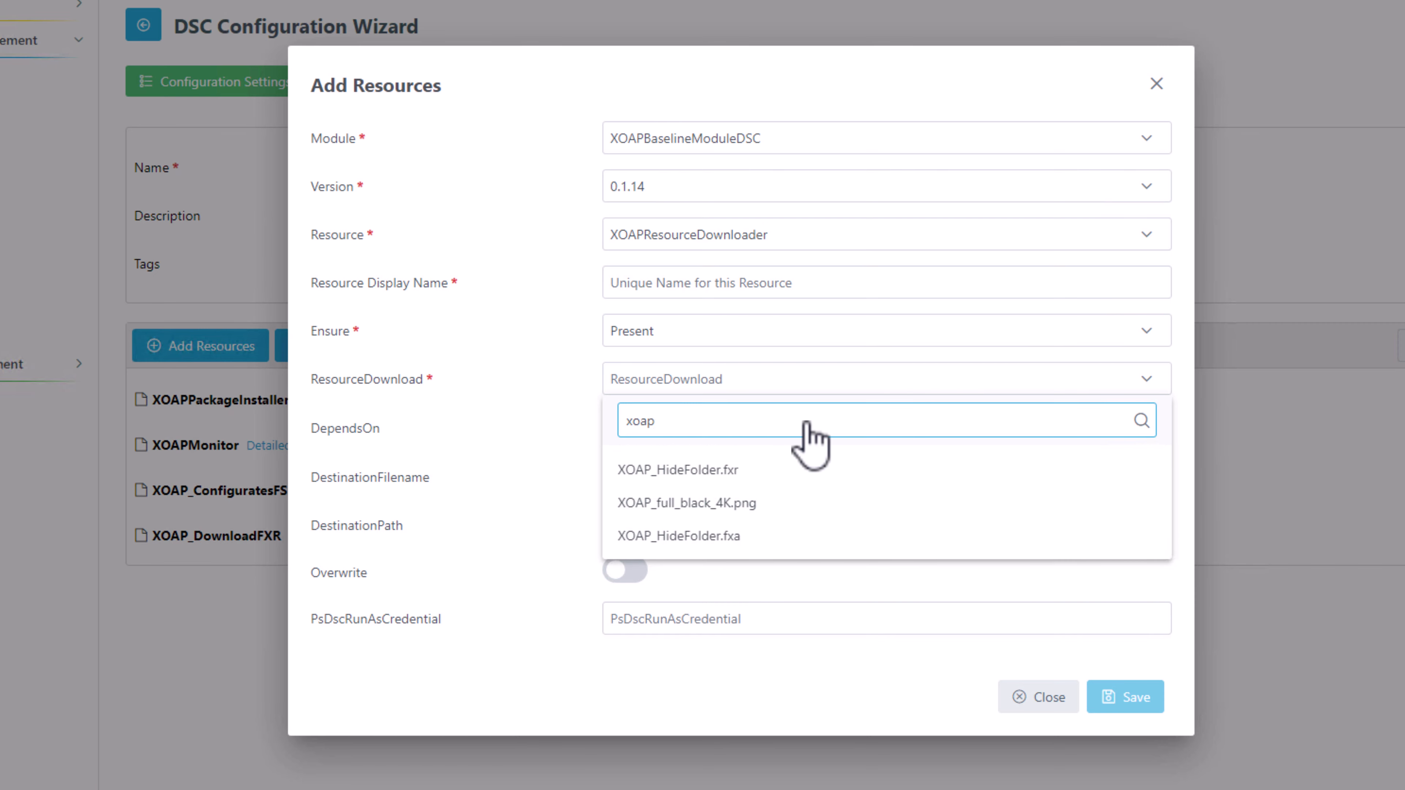
type("p")
left_click(763, 537)
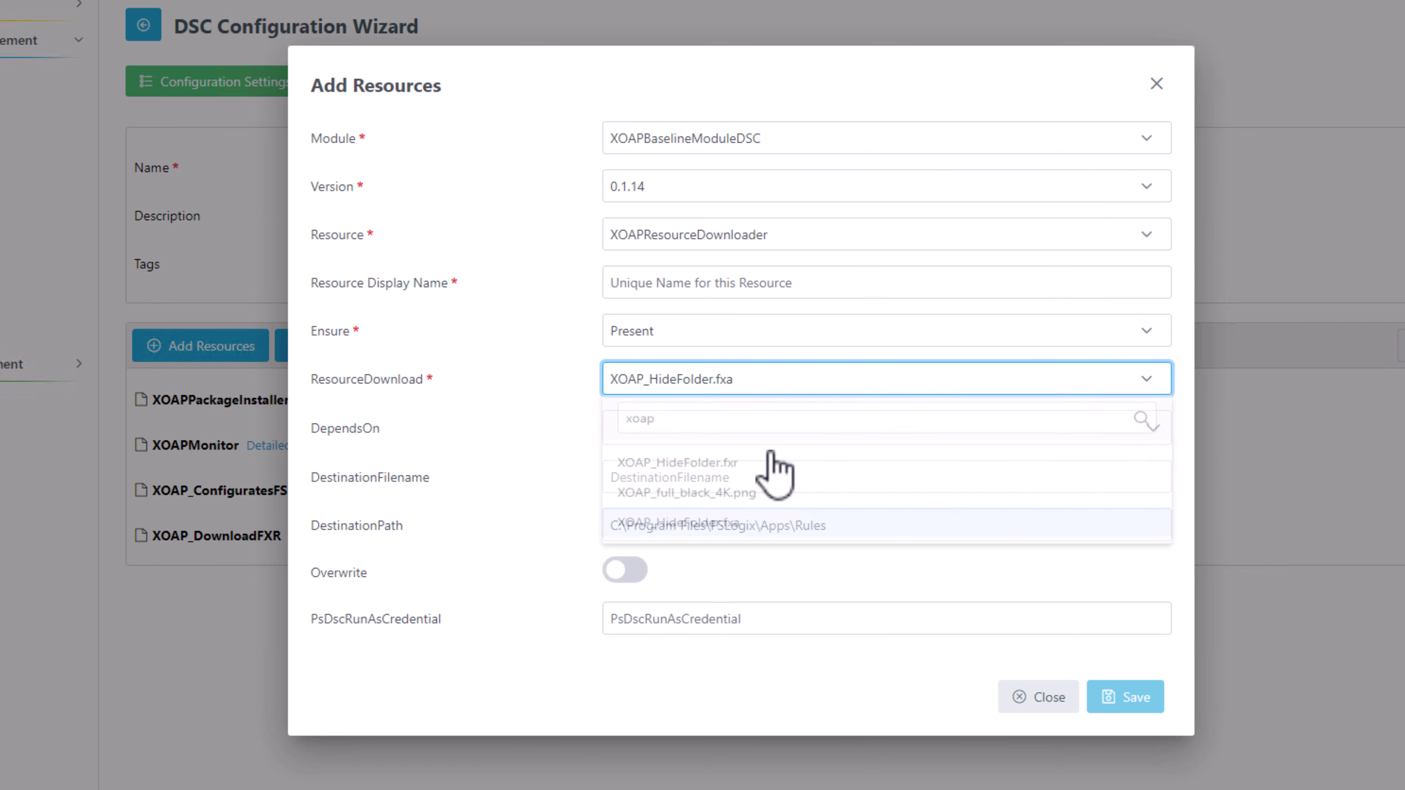
left_click(709, 289)
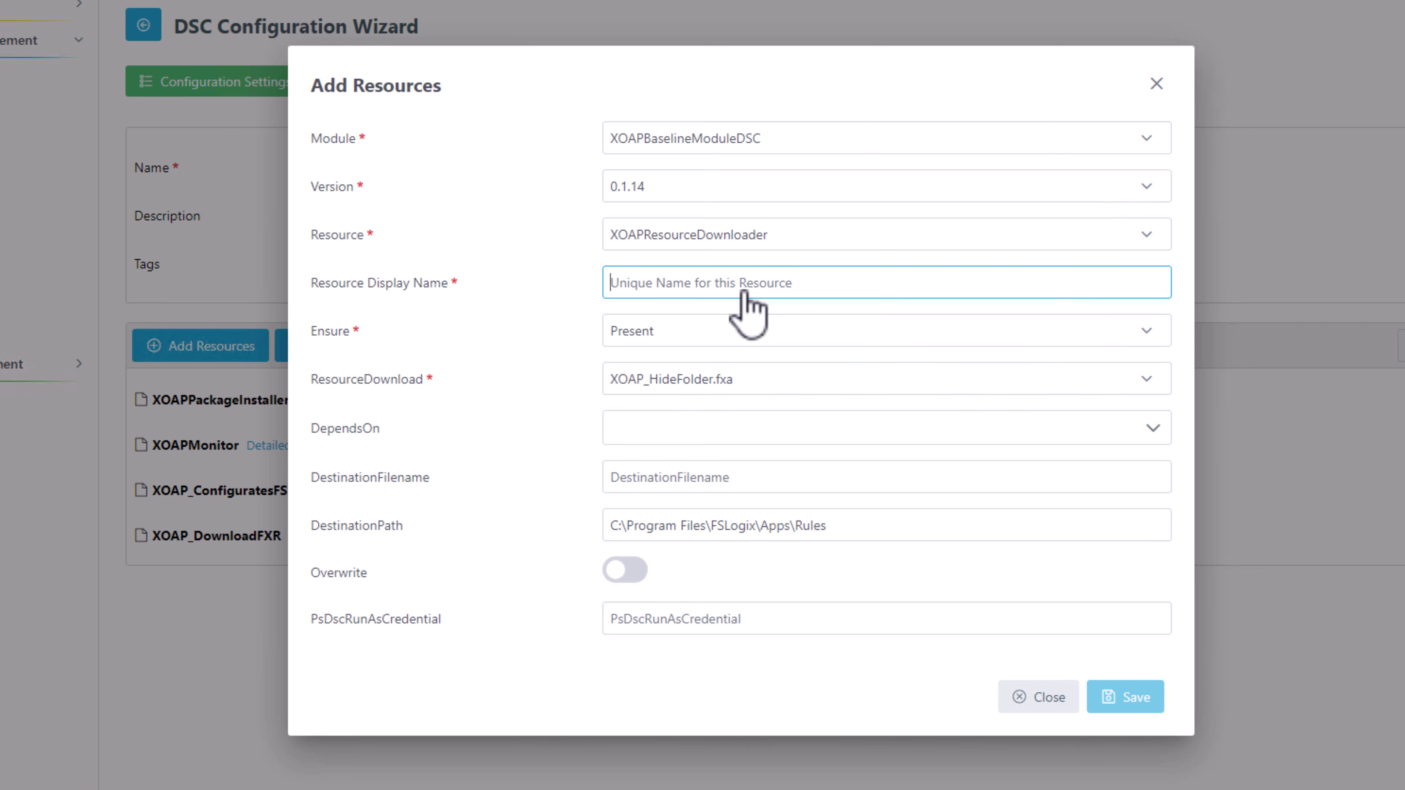
type("XOAP_DownloadFXA")
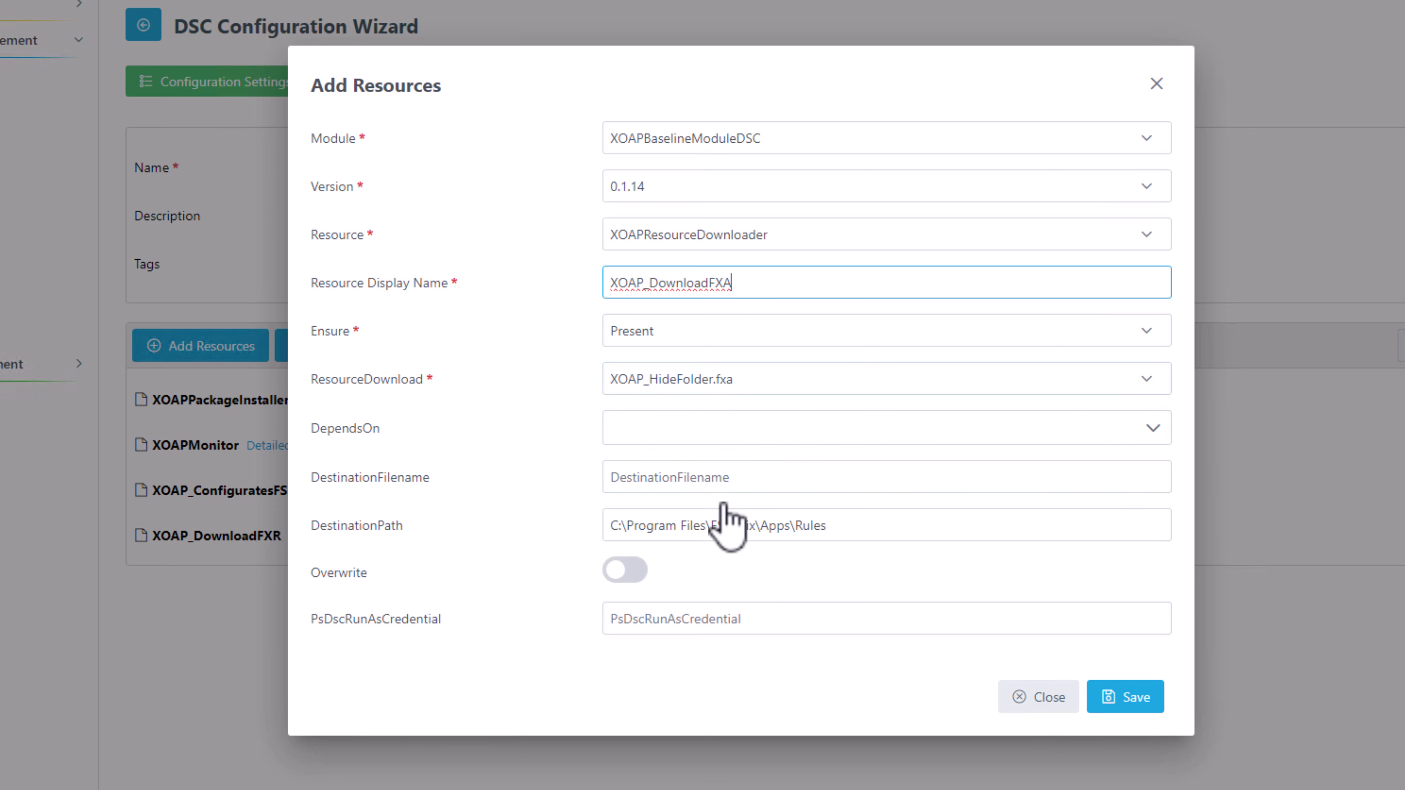
Set the destination filename to XOAP_HideFolder.fxa, enable Overwrite and save the FXA download resource
left_click(727, 477)
type("XOAP")
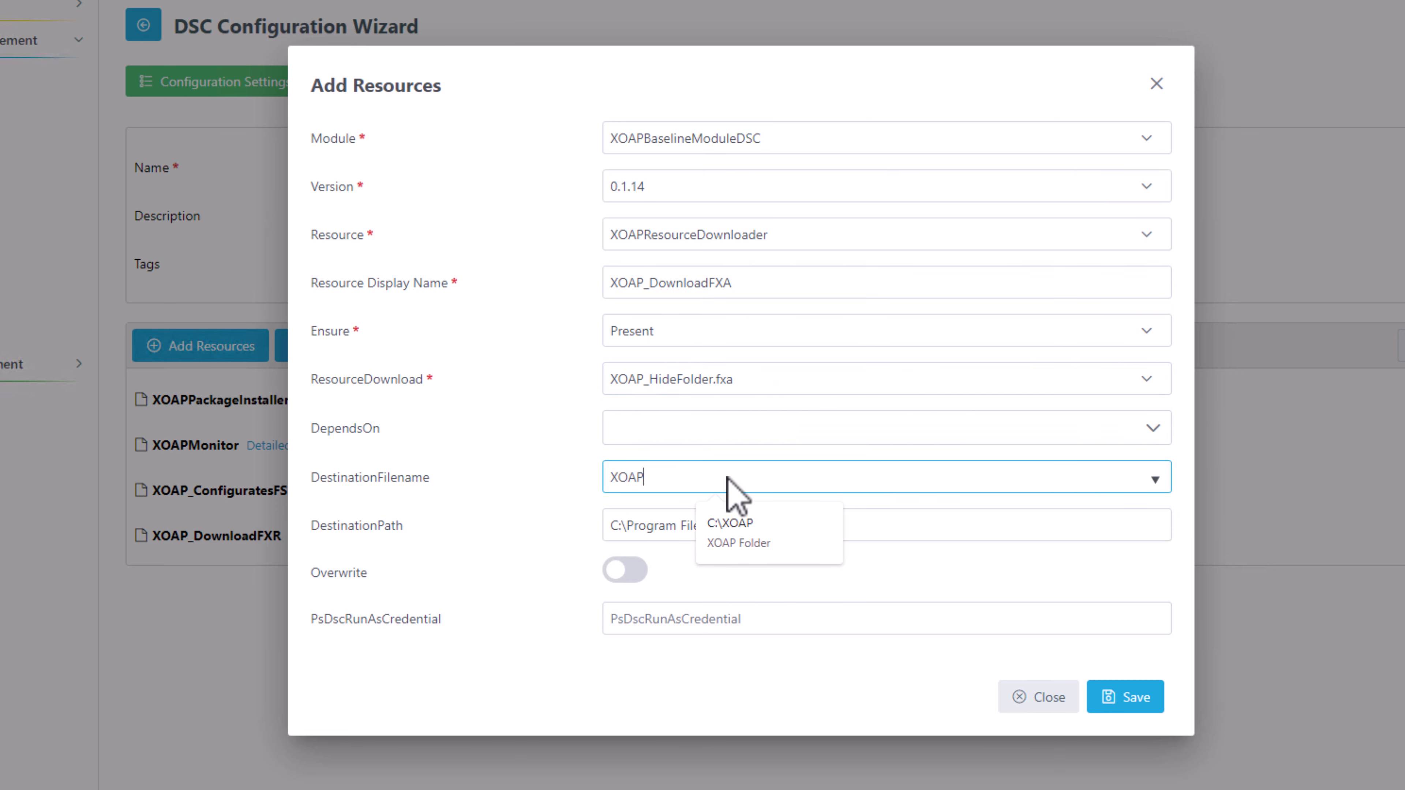
type("_HideFolder.fxa")
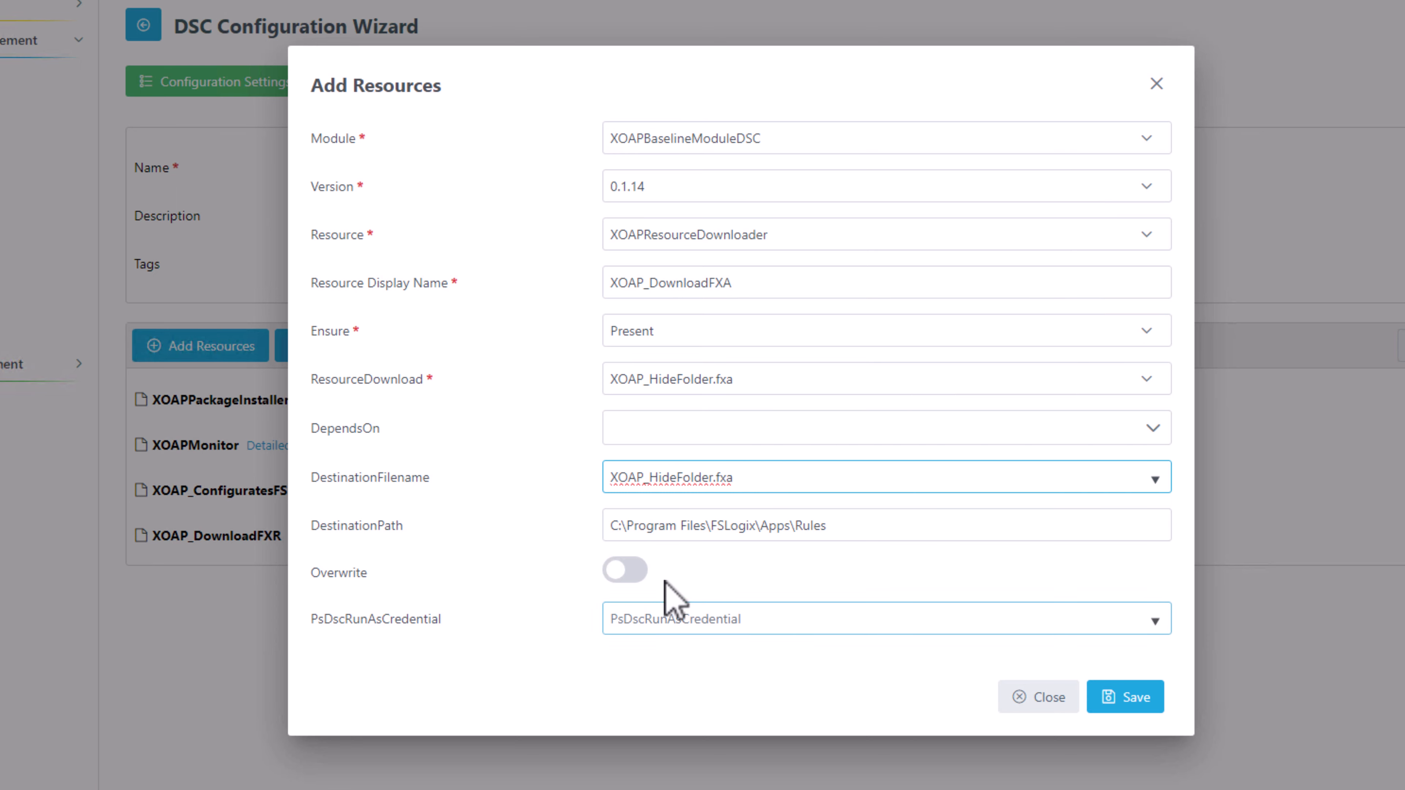
left_click(642, 589)
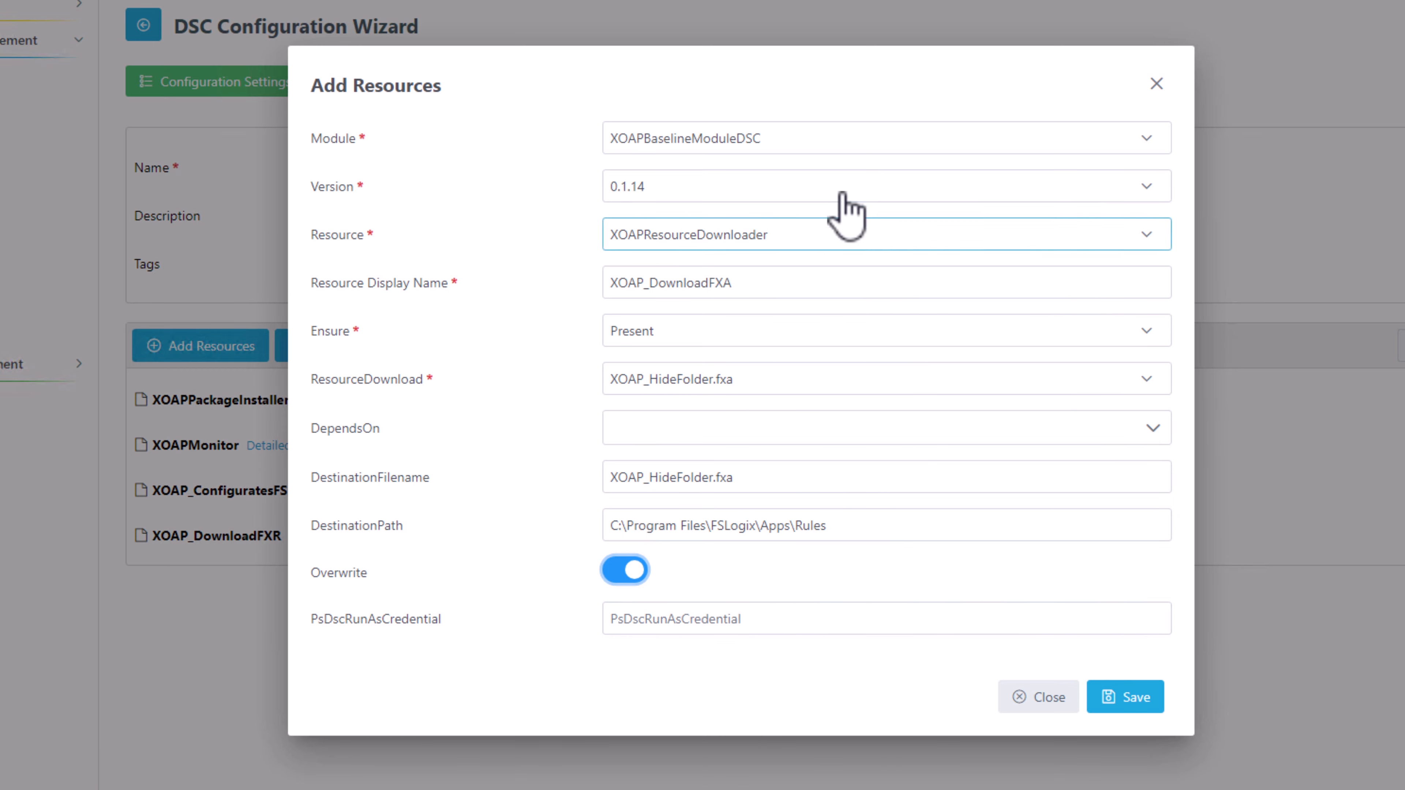
left_click(1146, 707)
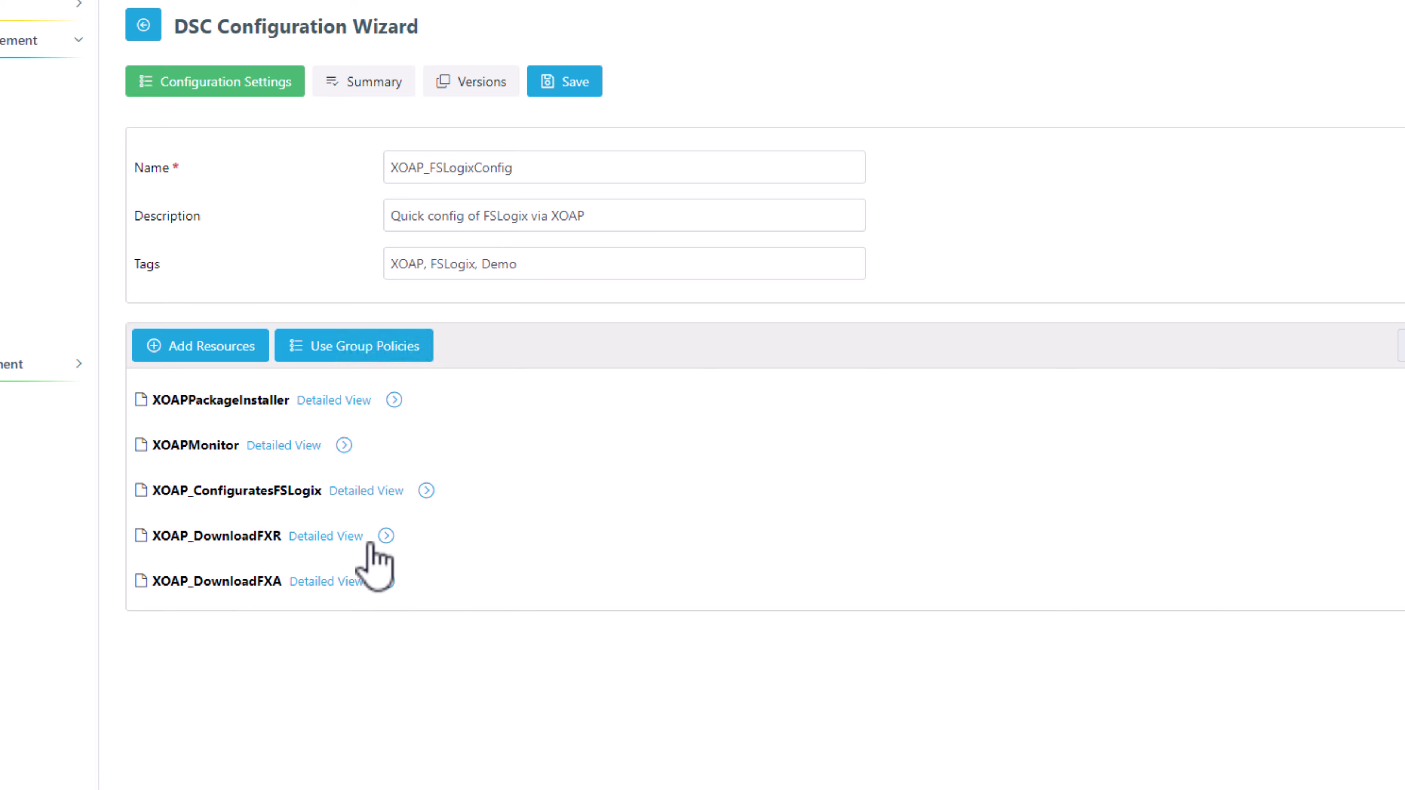
Save the configuration as the active version with the version message "initial version"
left_click(578, 93)
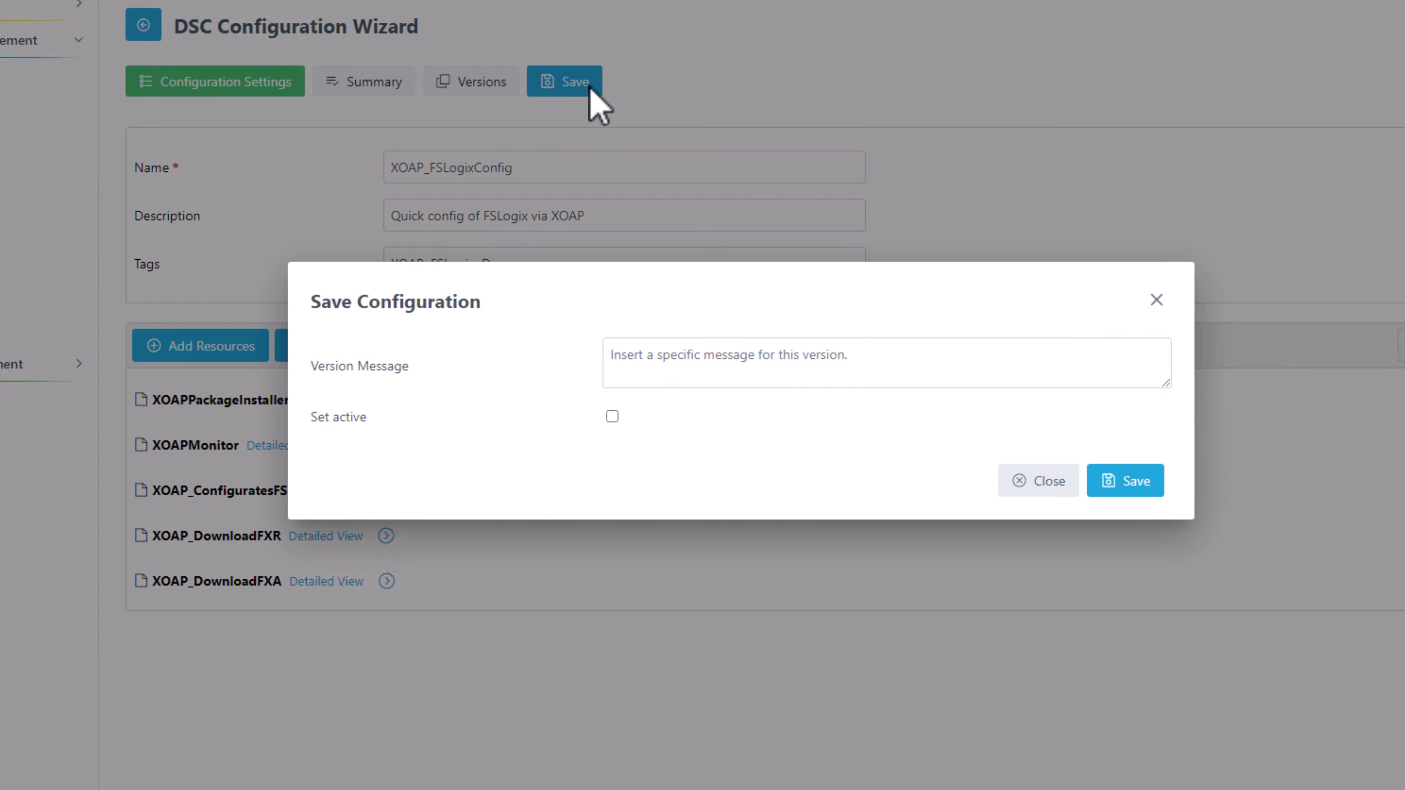
left_click(644, 356)
type("in")
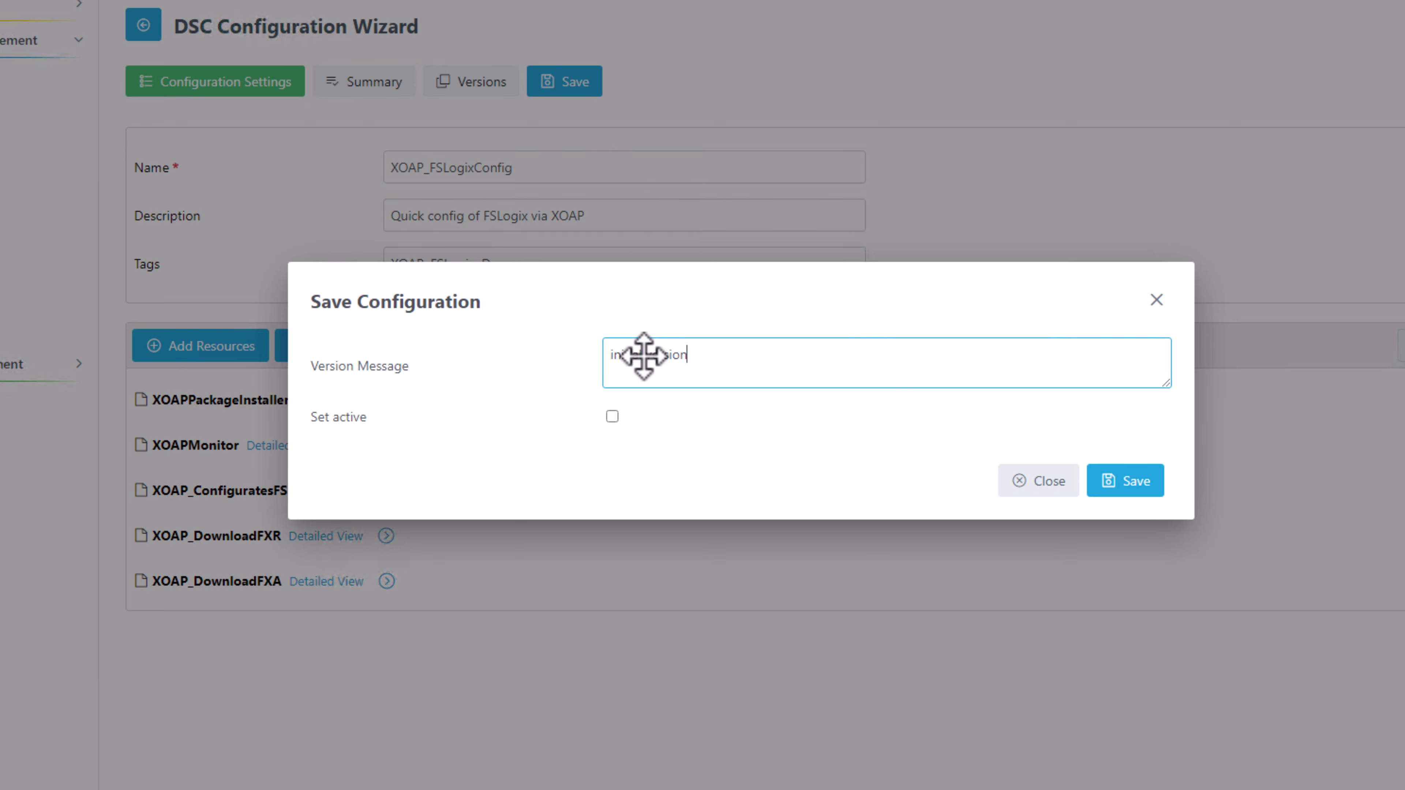
type("itial version")
left_click(611, 418)
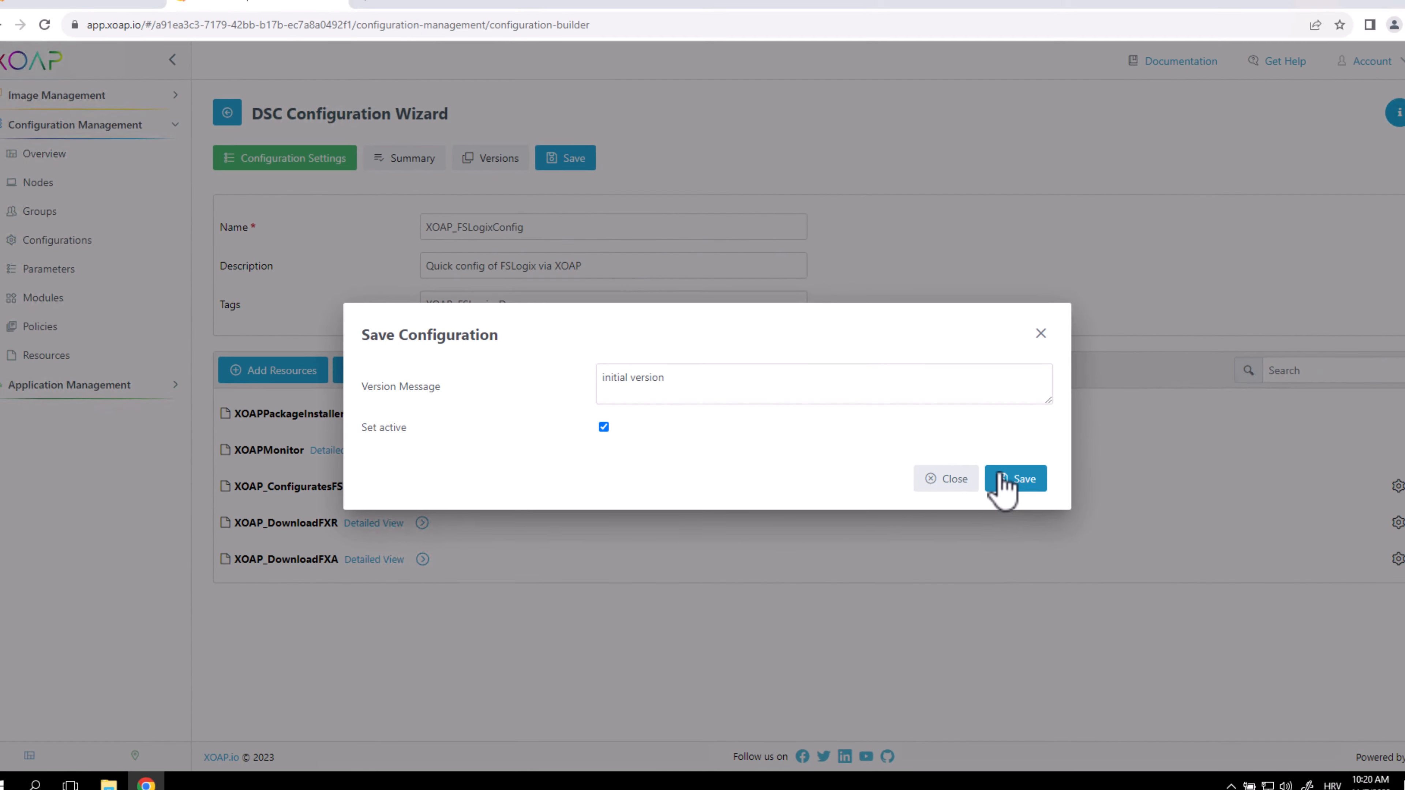
left_click(1004, 479)
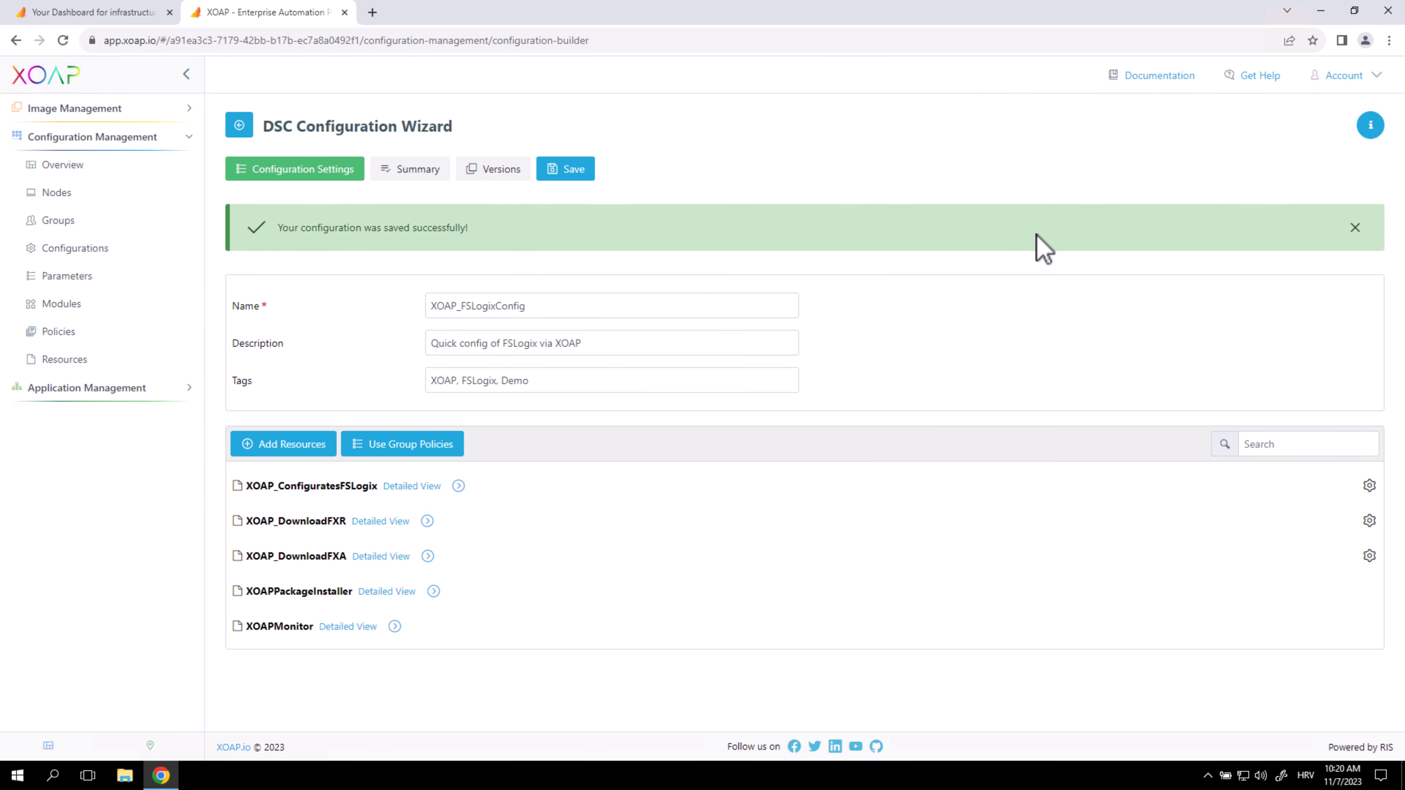
View the list of configurations and locate the XOAP_FSLogixConfig entry
left_click(110, 249)
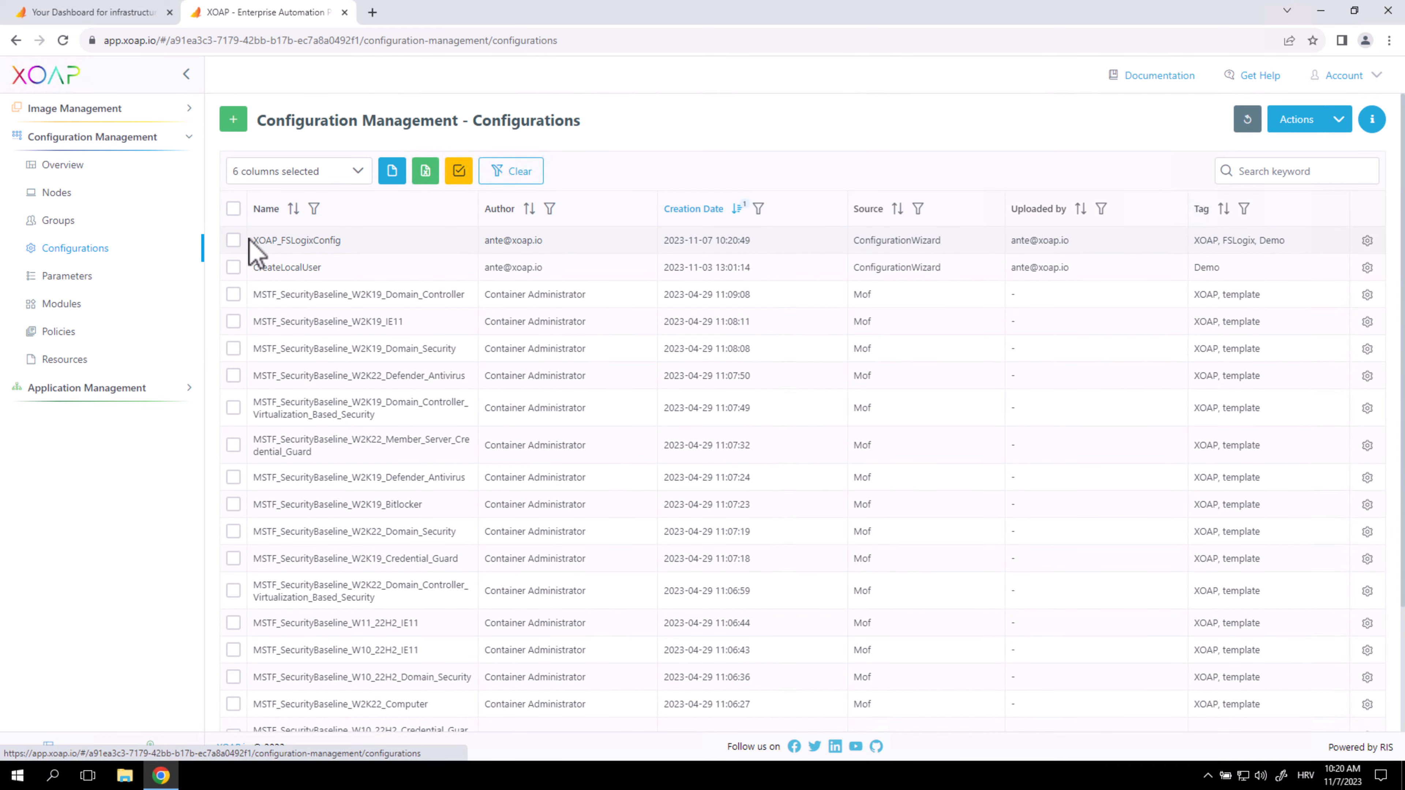
left_click_drag(282, 252, 339, 244)
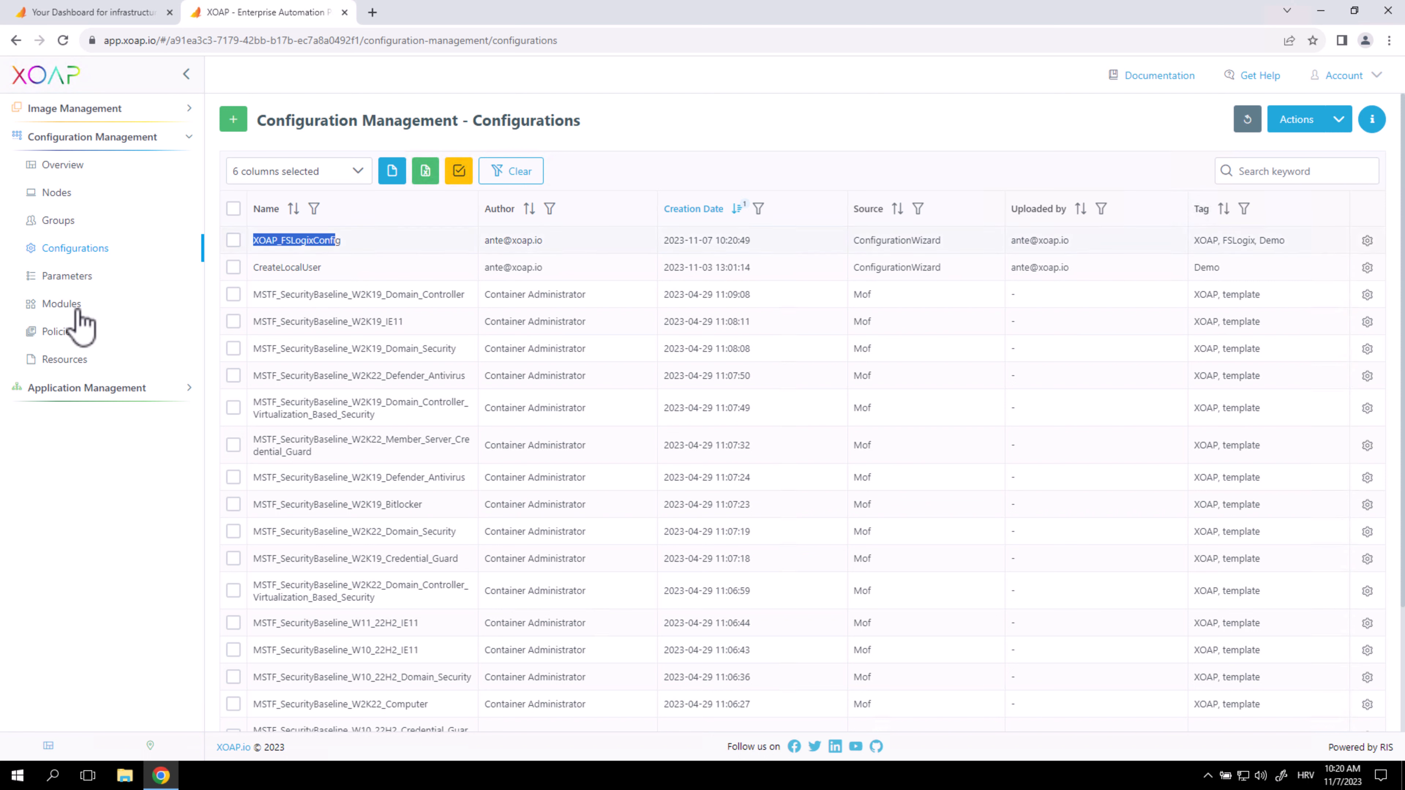
Start a new configuration management group named XOAP_FSLogix
left_click(99, 223)
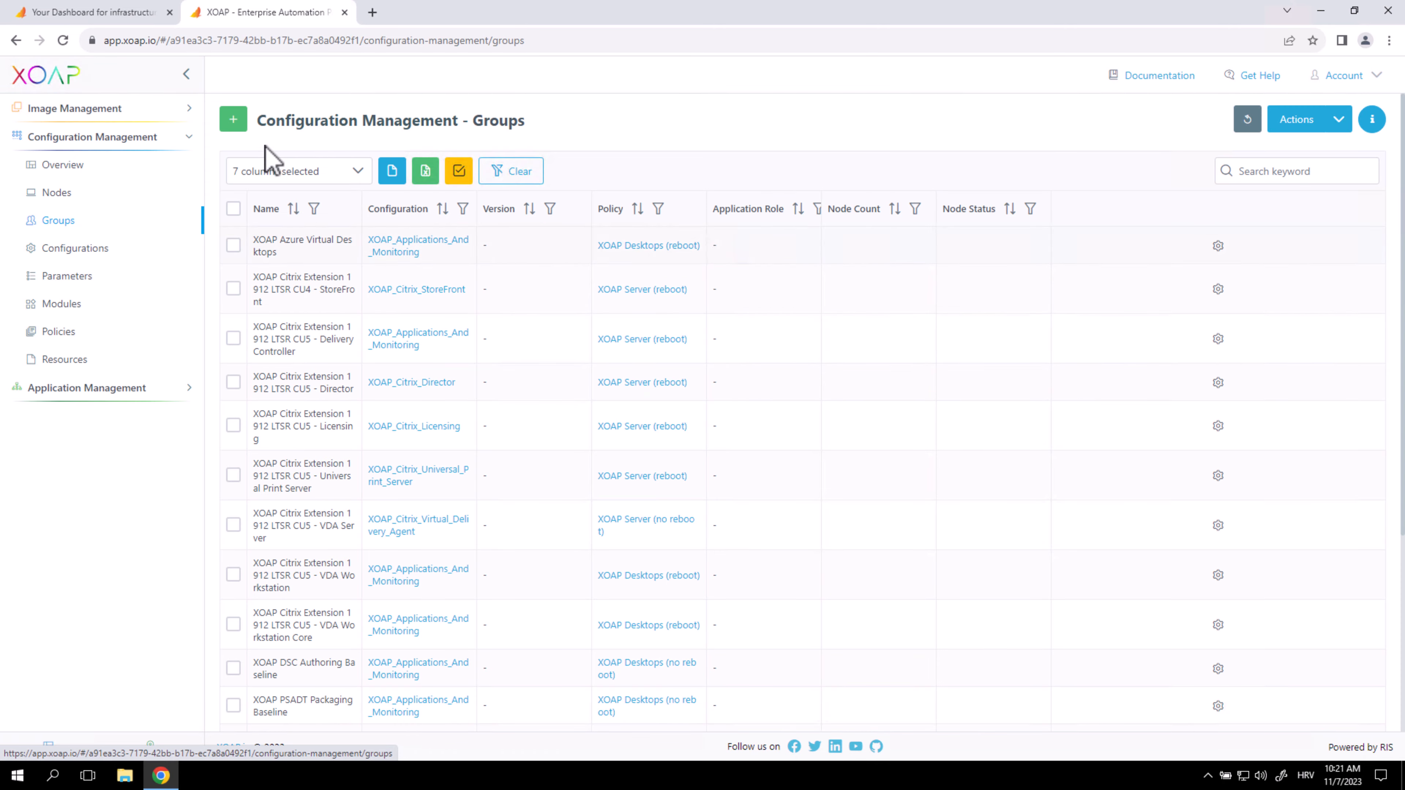
left_click(233, 119)
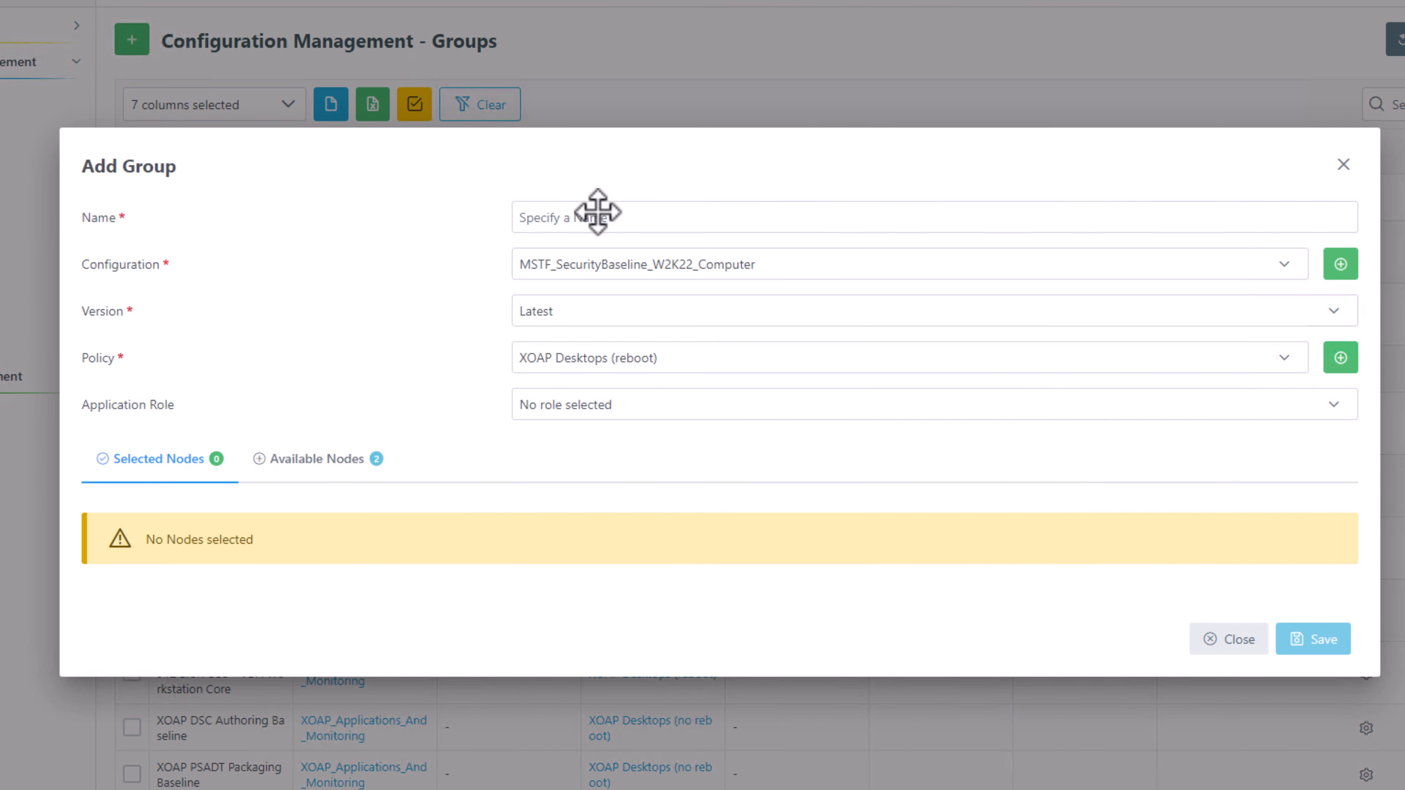
left_click(602, 217)
type("XOAP_FSLogix")
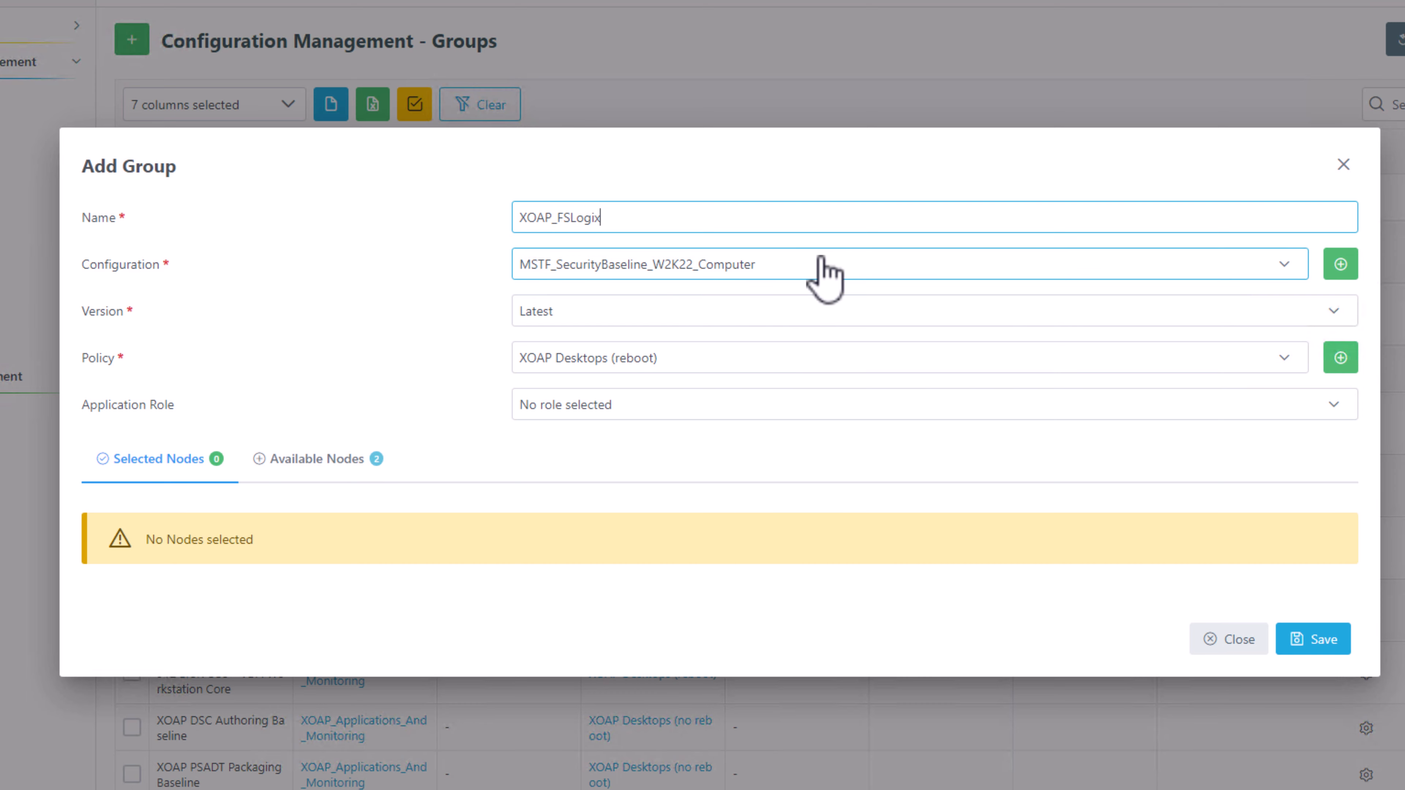
Assign the XOAP_FSLogixConfig configuration to the new group and set its version to 0.1.0
left_click(814, 268)
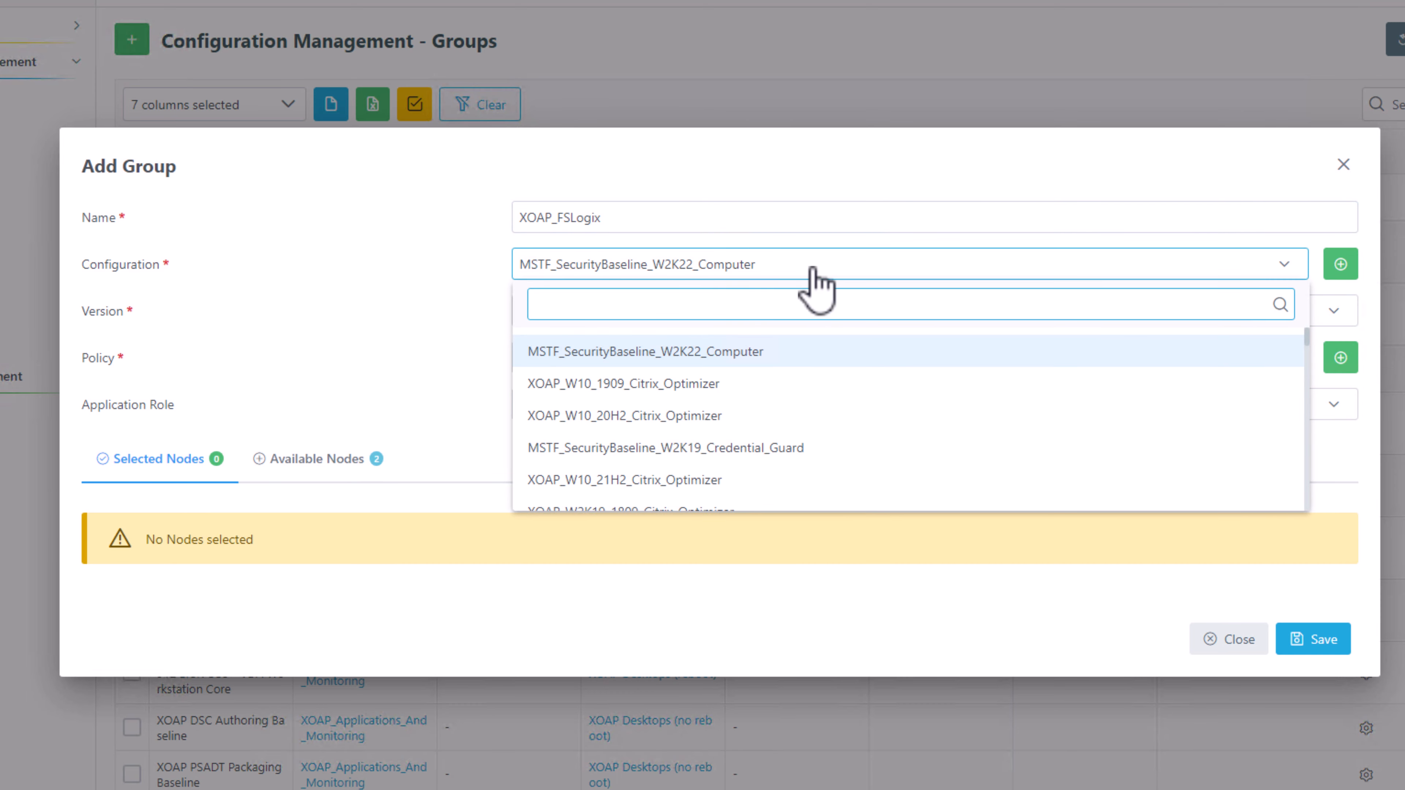
type("fslo")
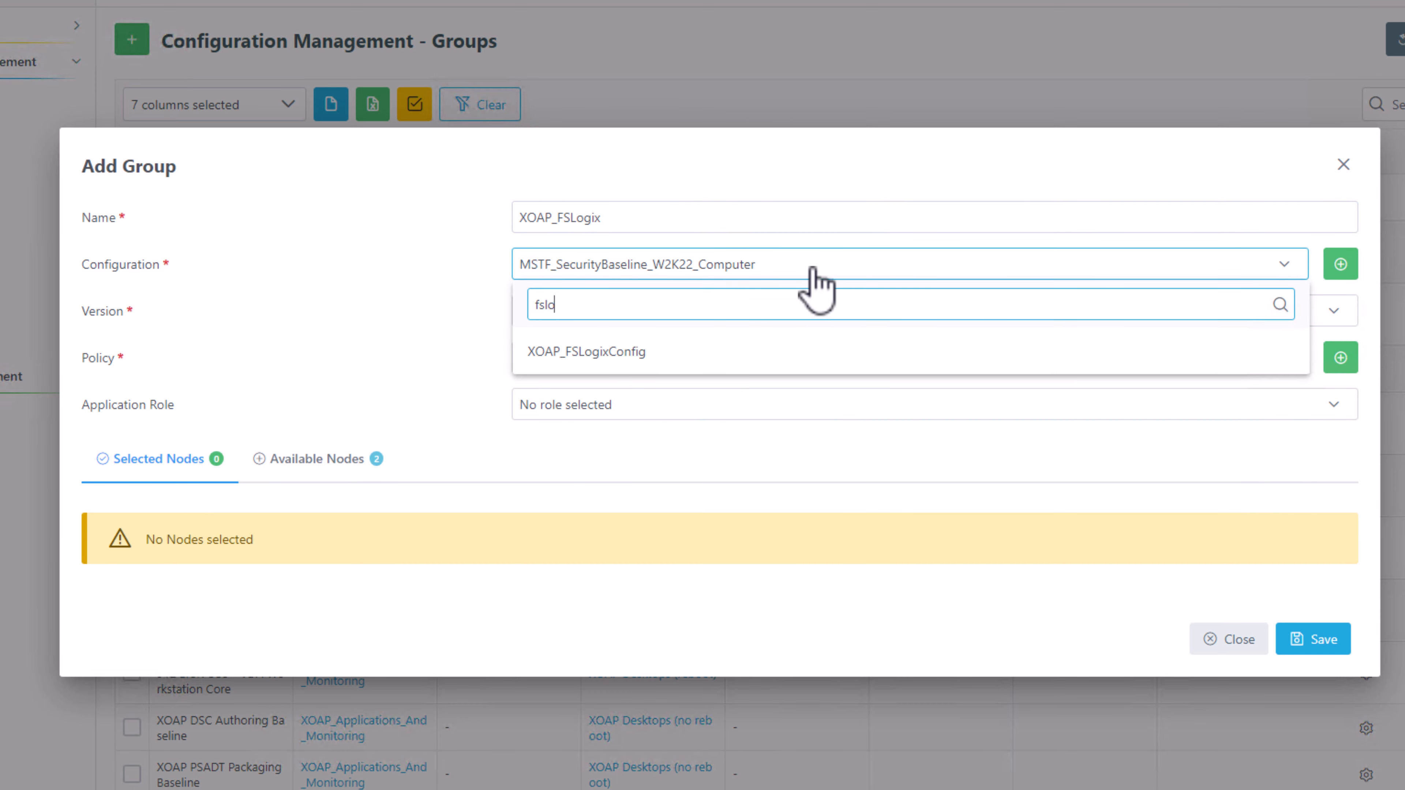
left_click(652, 357)
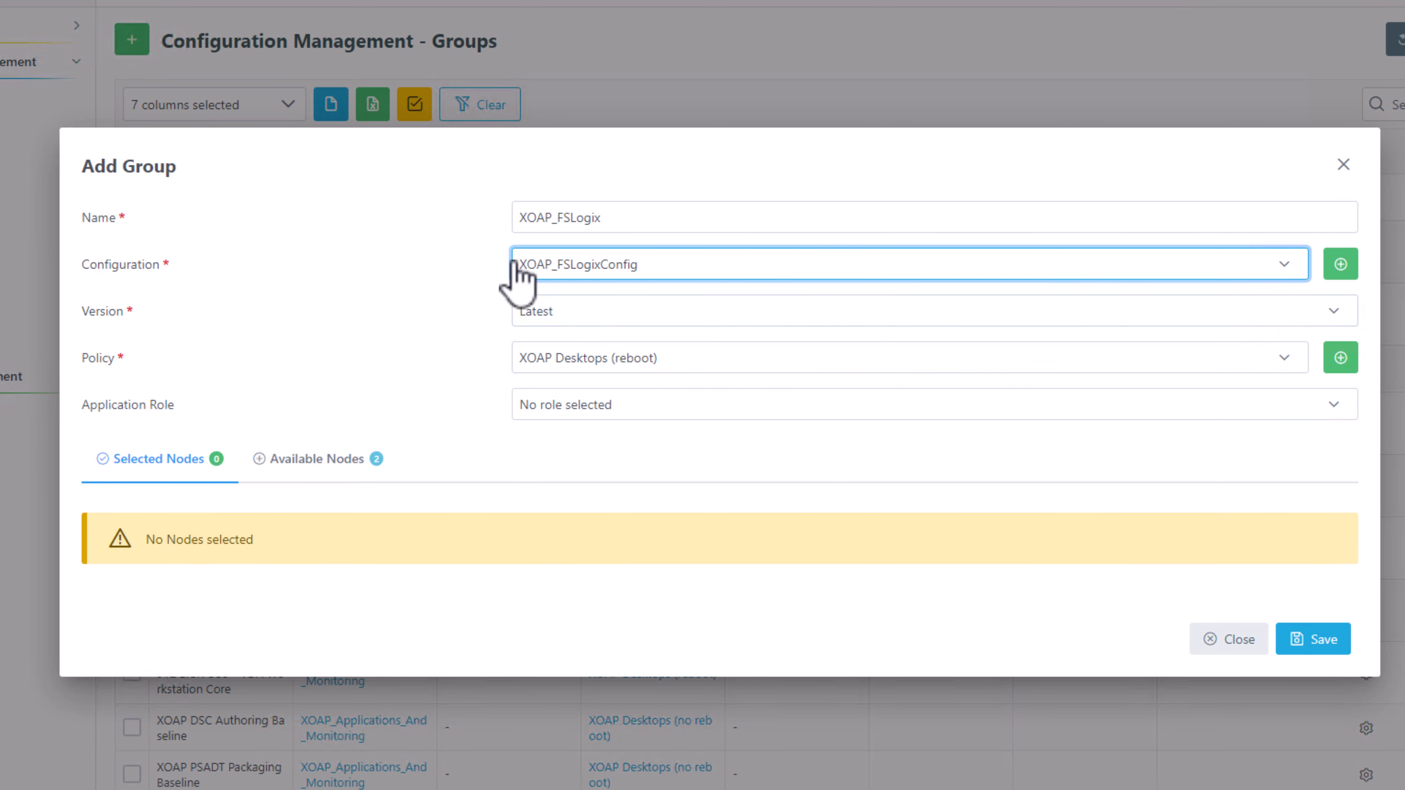
left_click(603, 314)
left_click(622, 428)
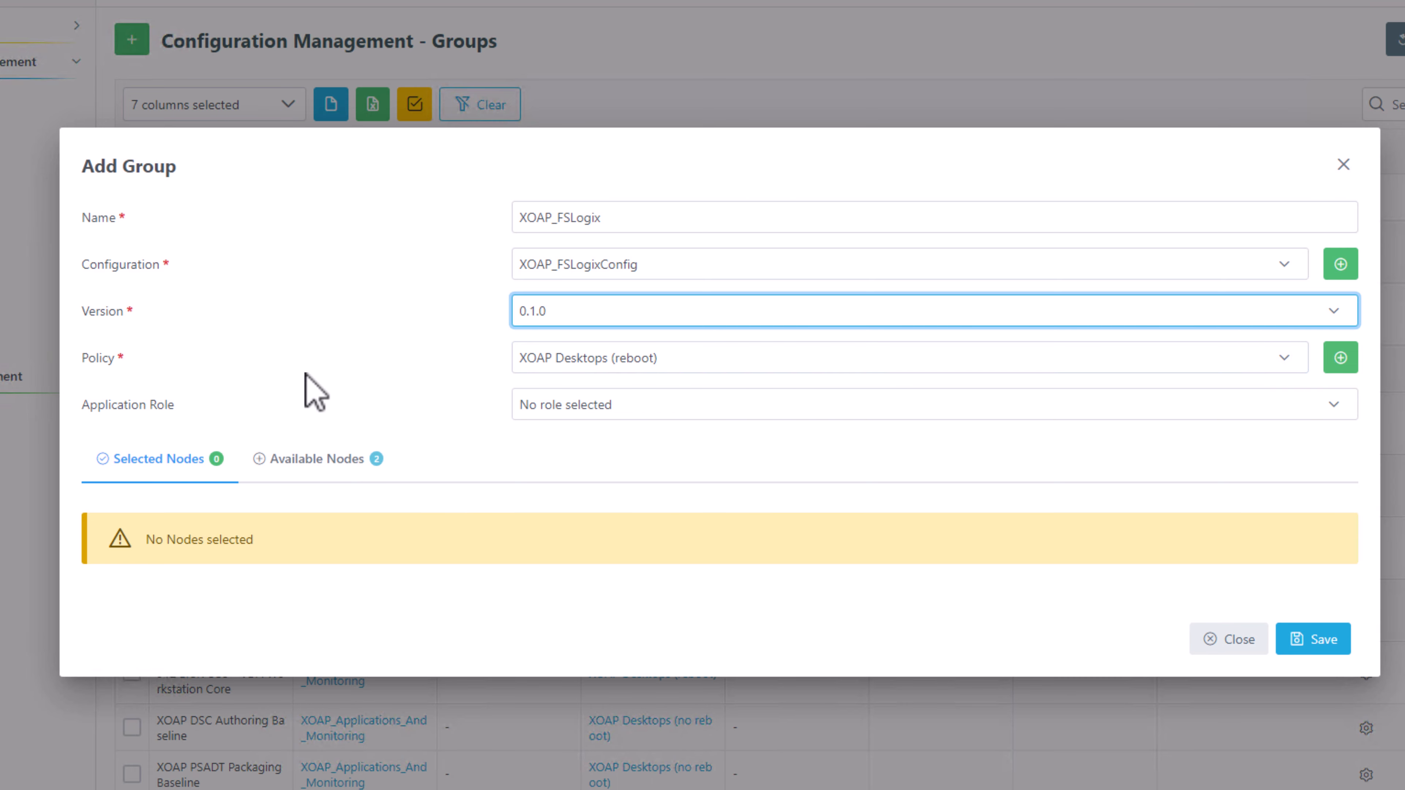
Set the group's application role to XOAP FSLogix Extension
left_click(632, 404)
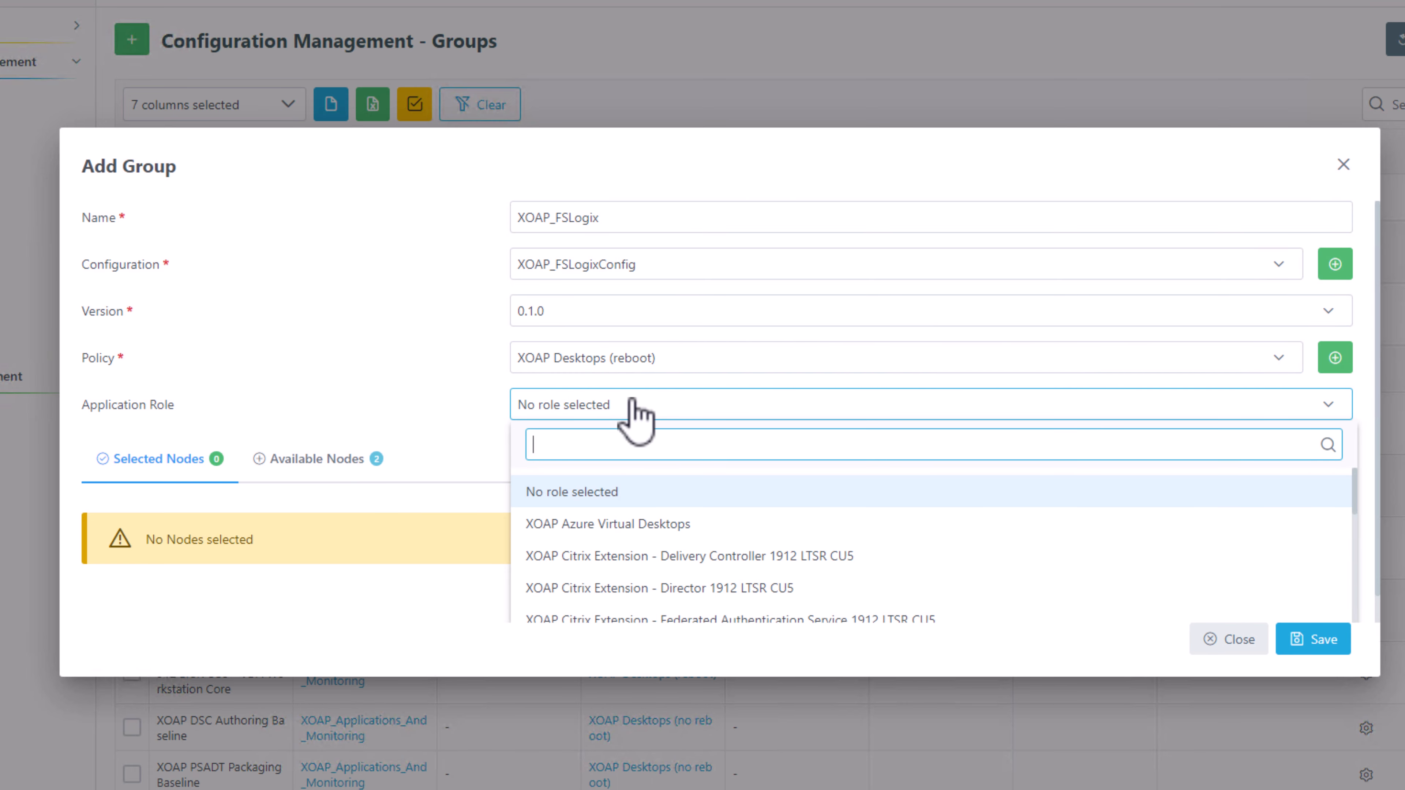
type("fs")
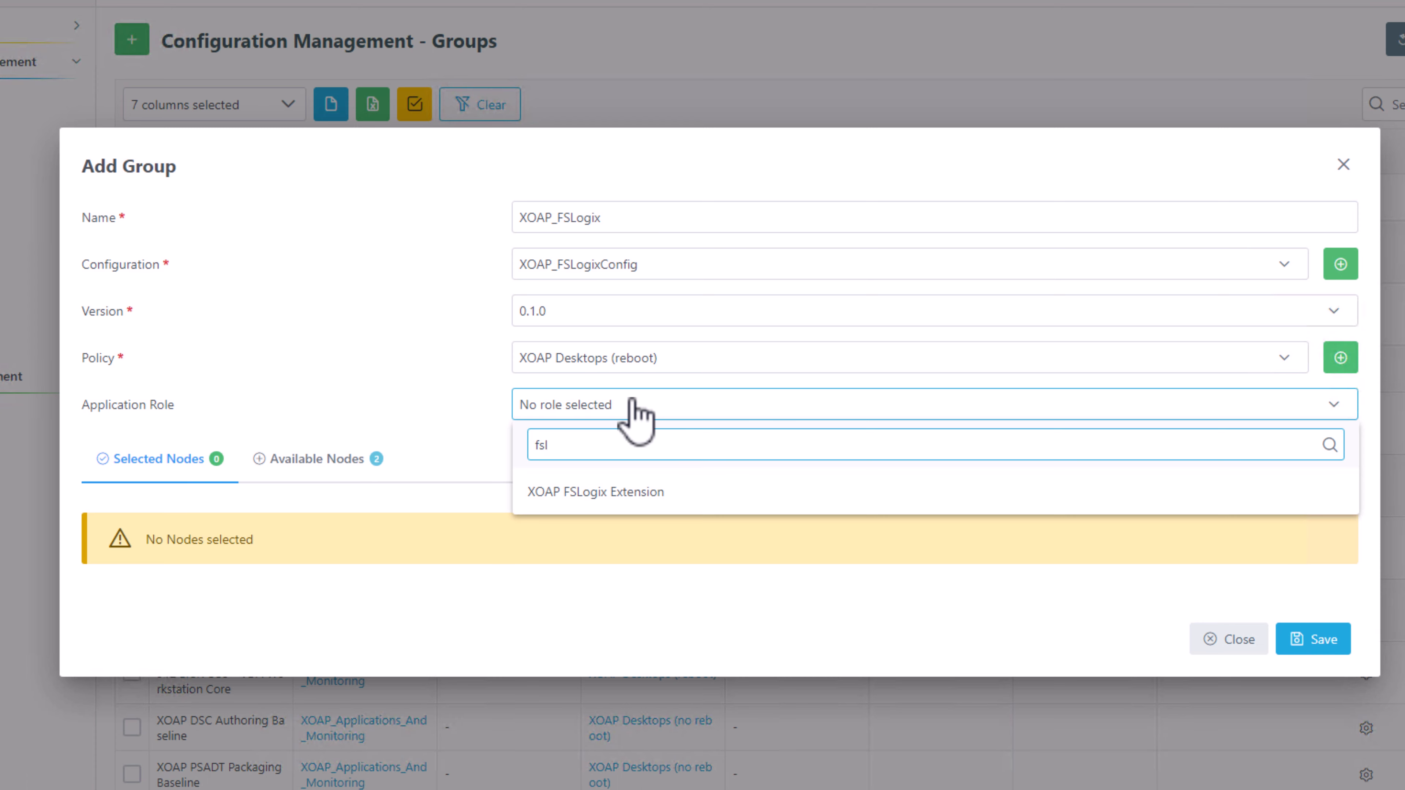
left_click(620, 491)
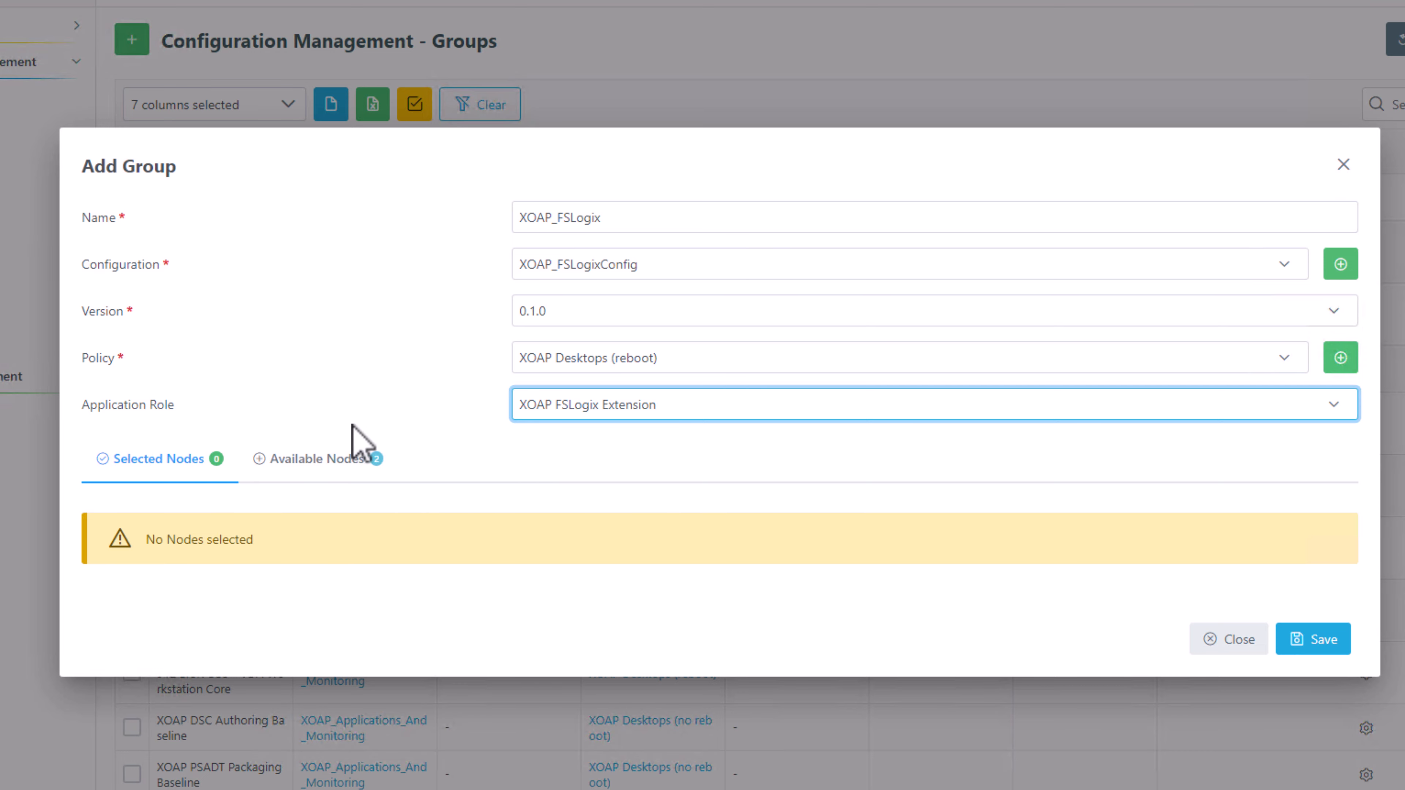
Add the node XOAP-WS-02 to the group's selected nodes and save the group
left_click(334, 460)
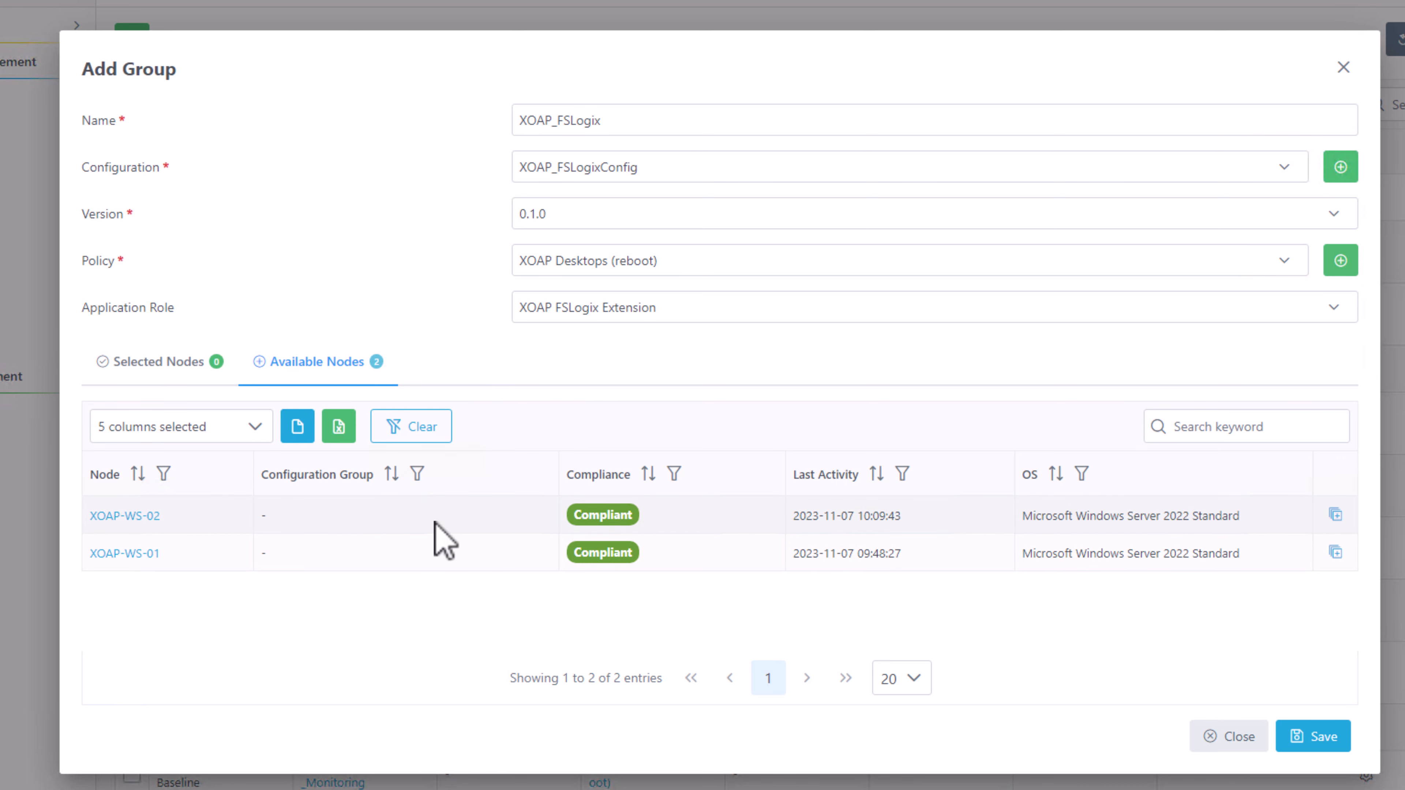
left_click(1336, 516)
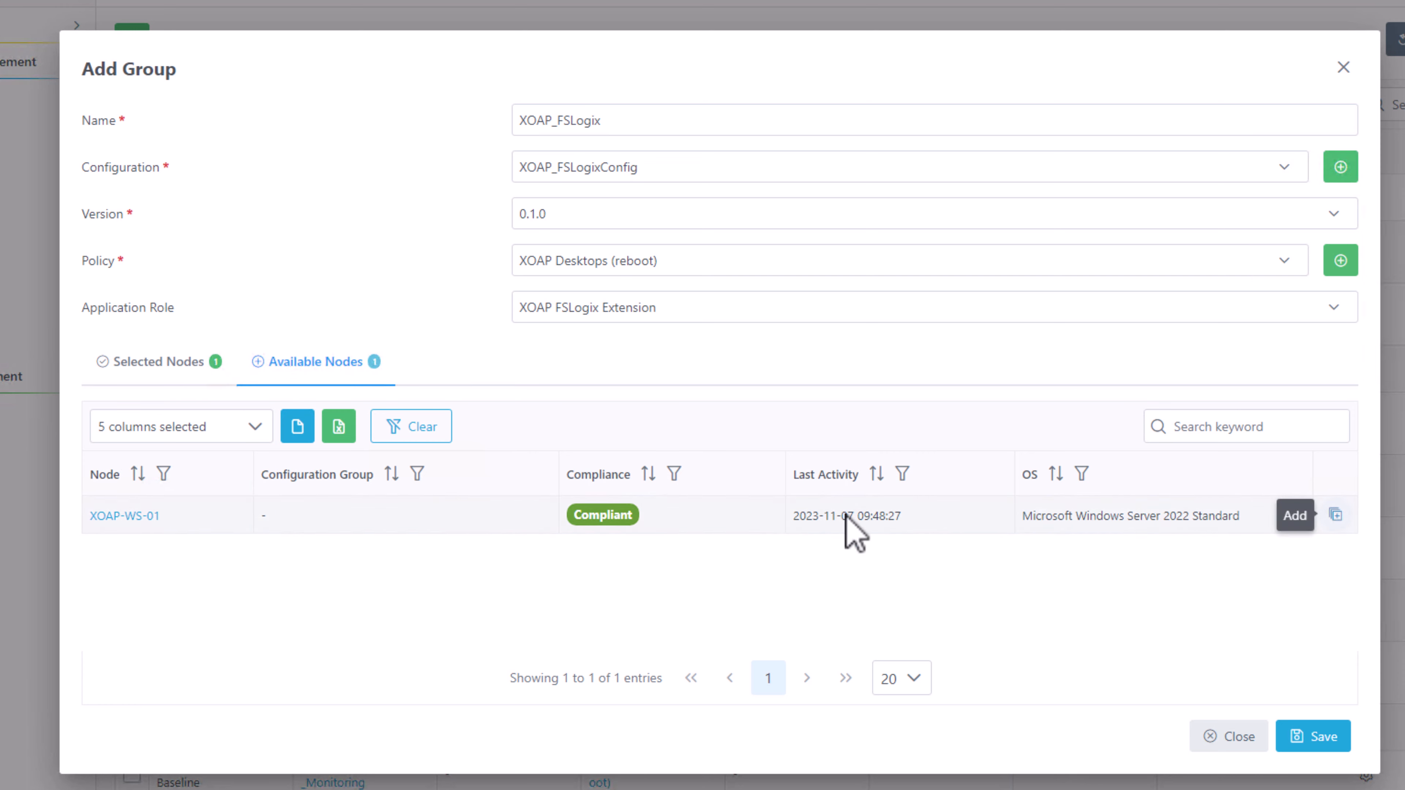
left_click(205, 372)
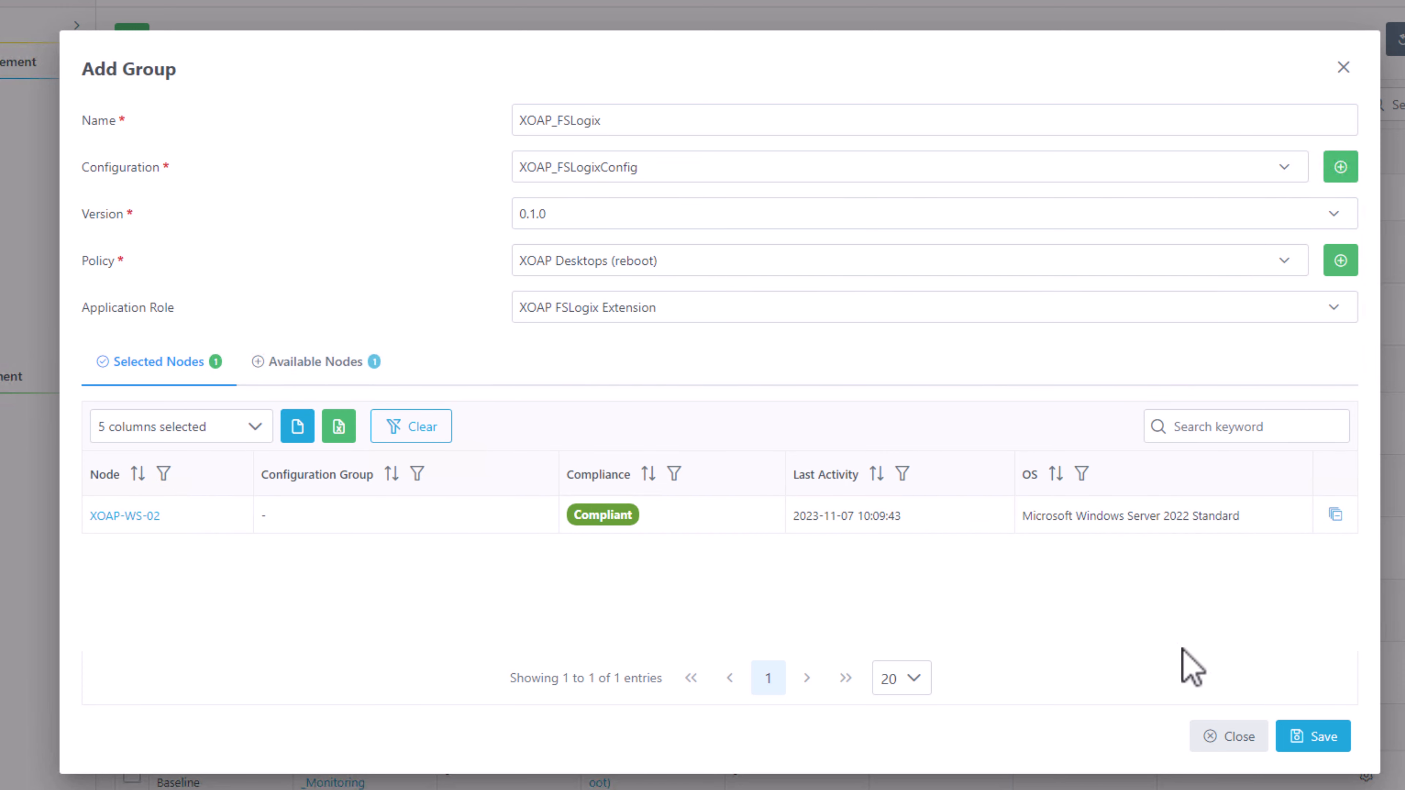
left_click(1327, 738)
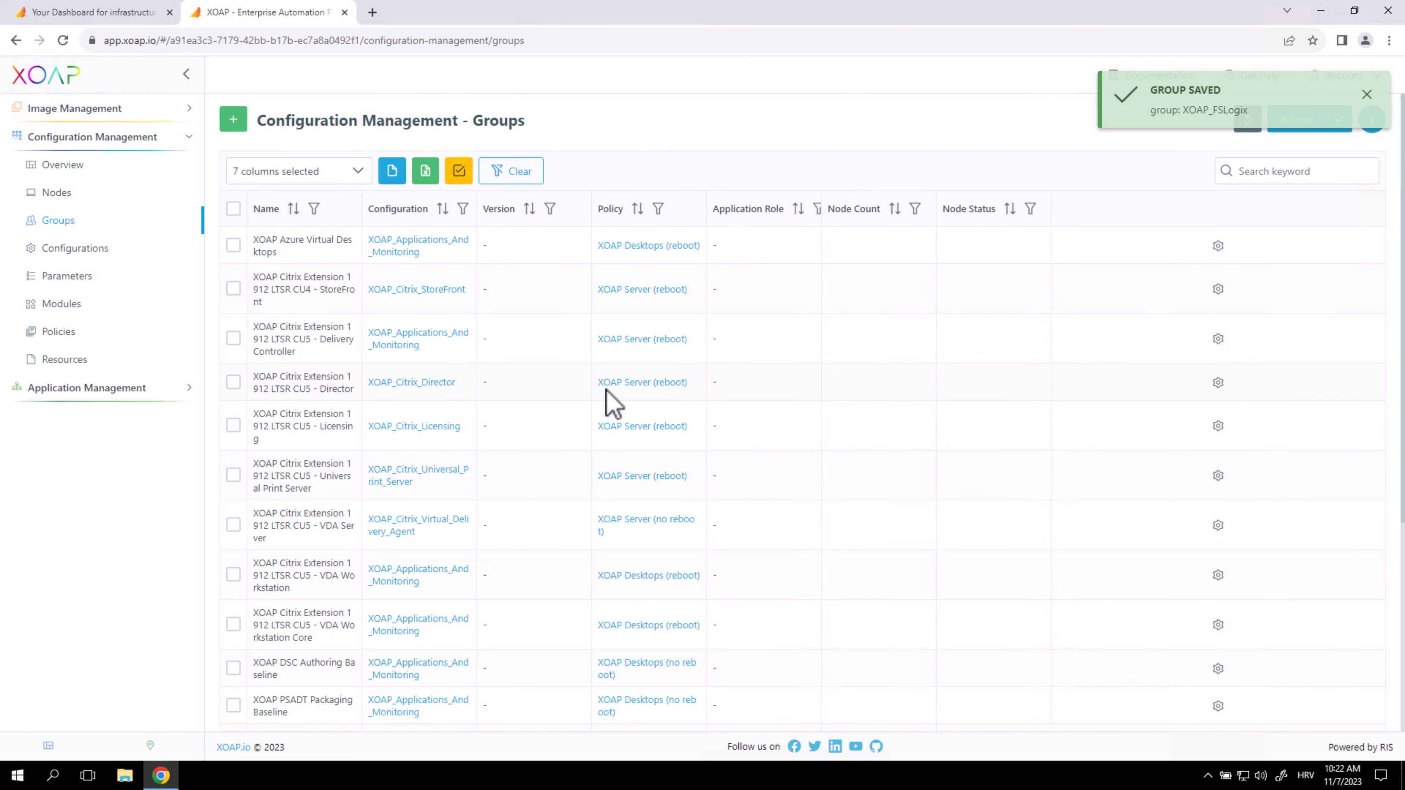
Find the XOAP_FSLogix group by searching for "fslo" and download it
left_click(1275, 180)
type("fslo")
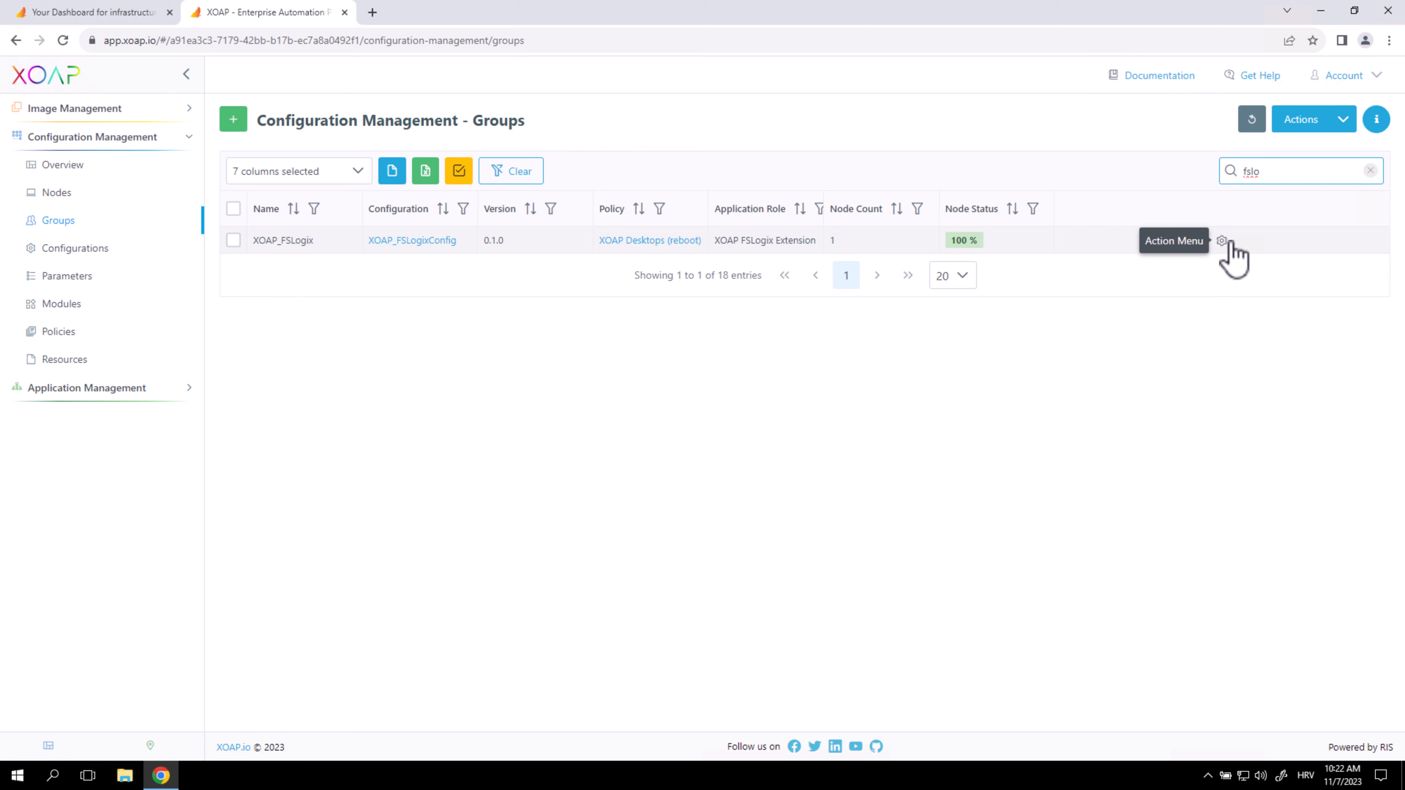
left_click(1224, 241)
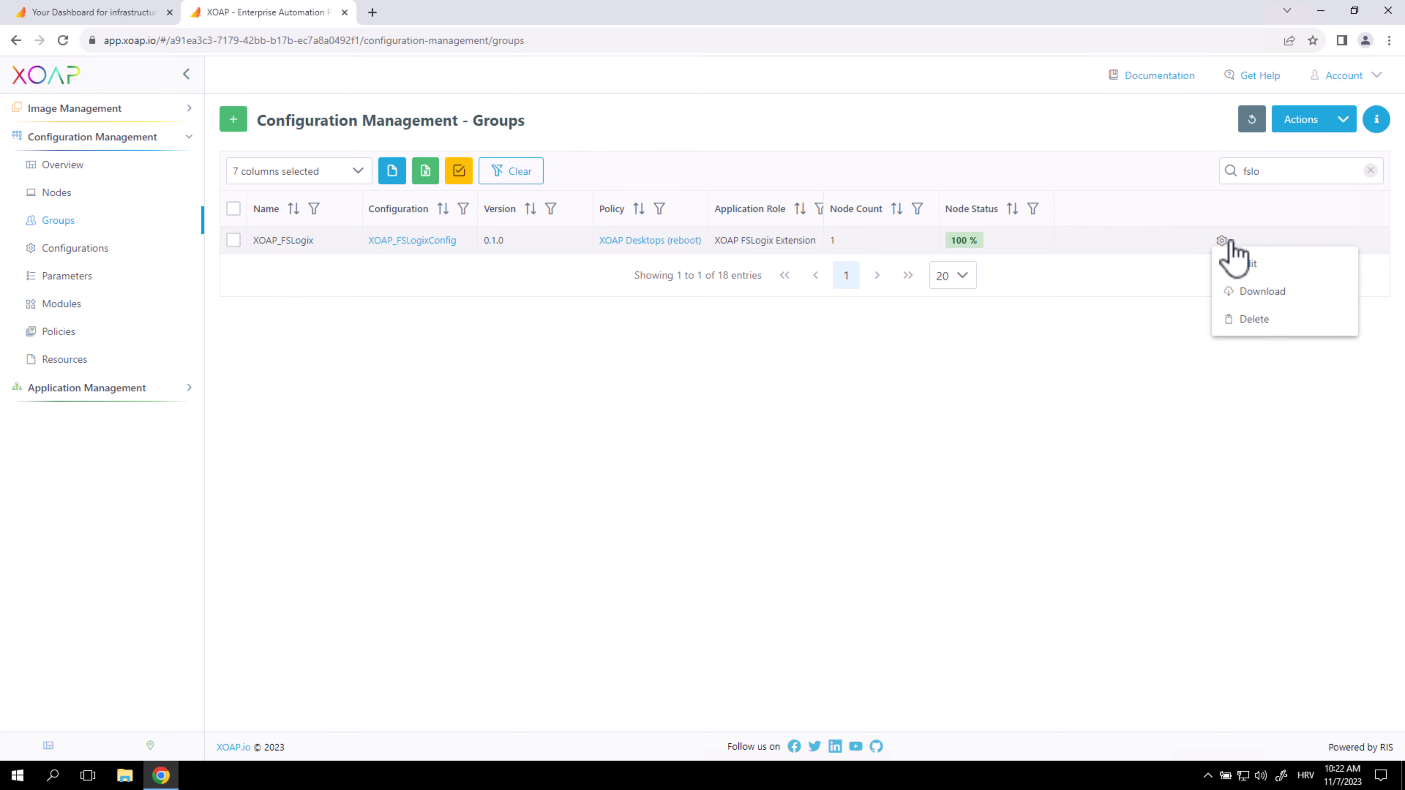
left_click(1277, 299)
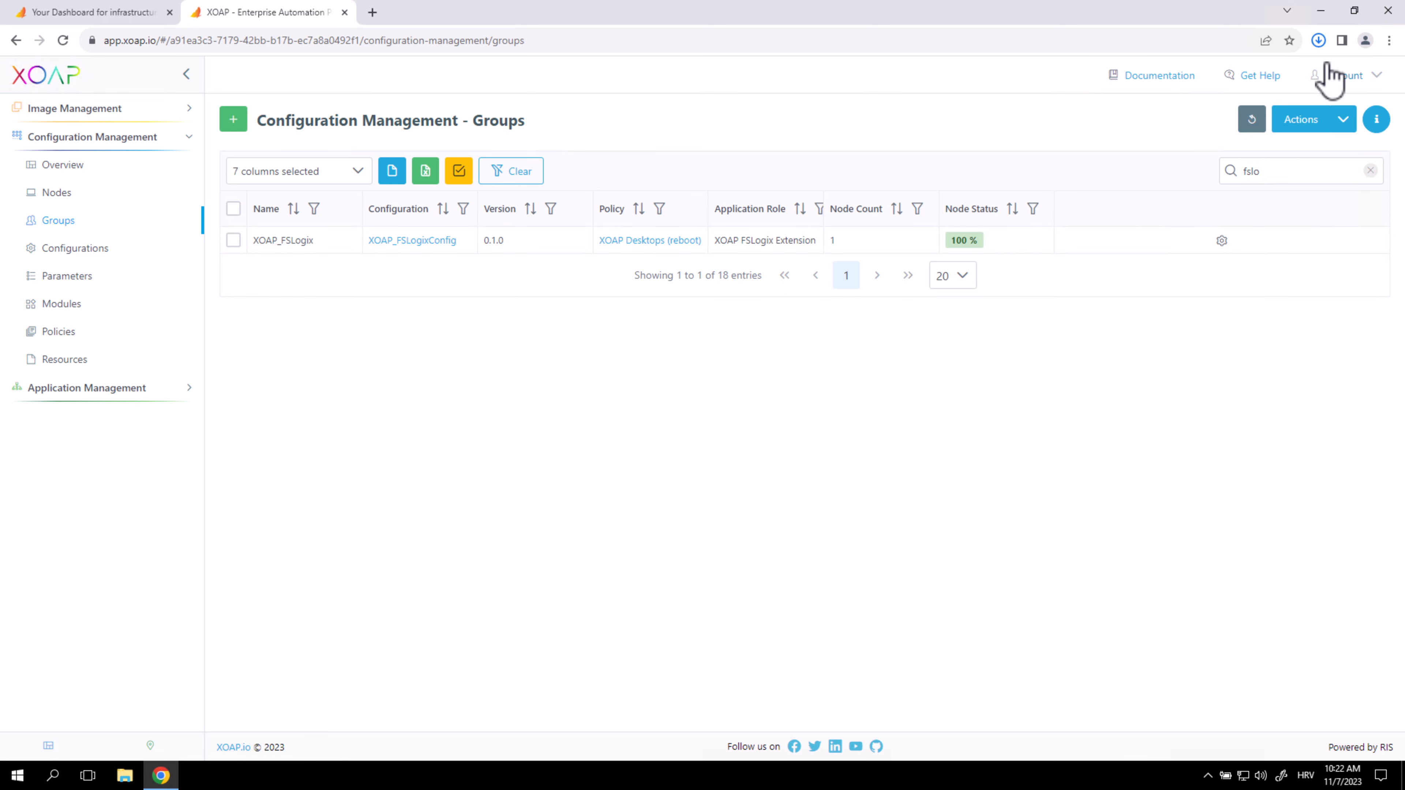
mouse_move(1257, 74)
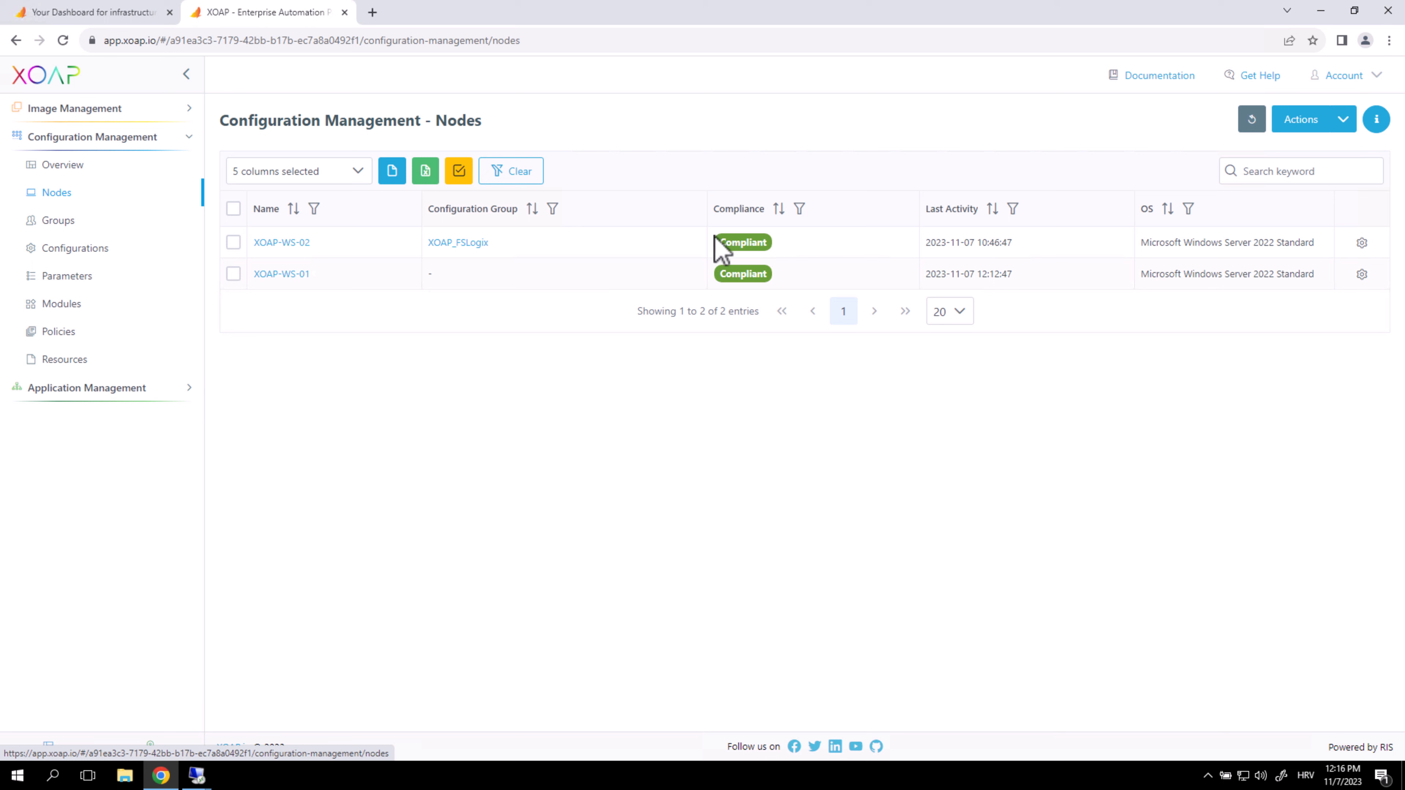
Open the details of node XOAP-WS-02 and examine its Powershell DSC status and the full list of resource states
left_click(1364, 244)
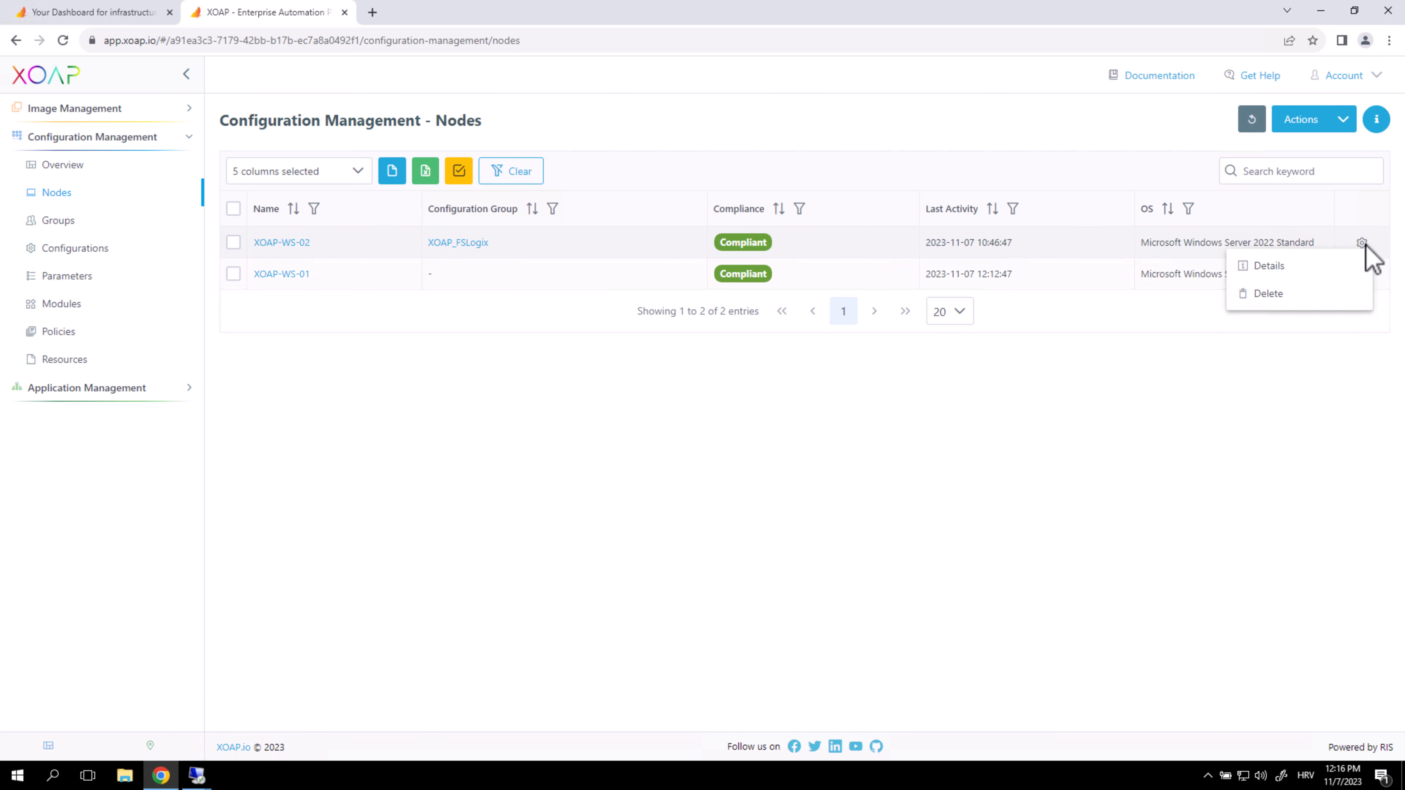
left_click(1326, 268)
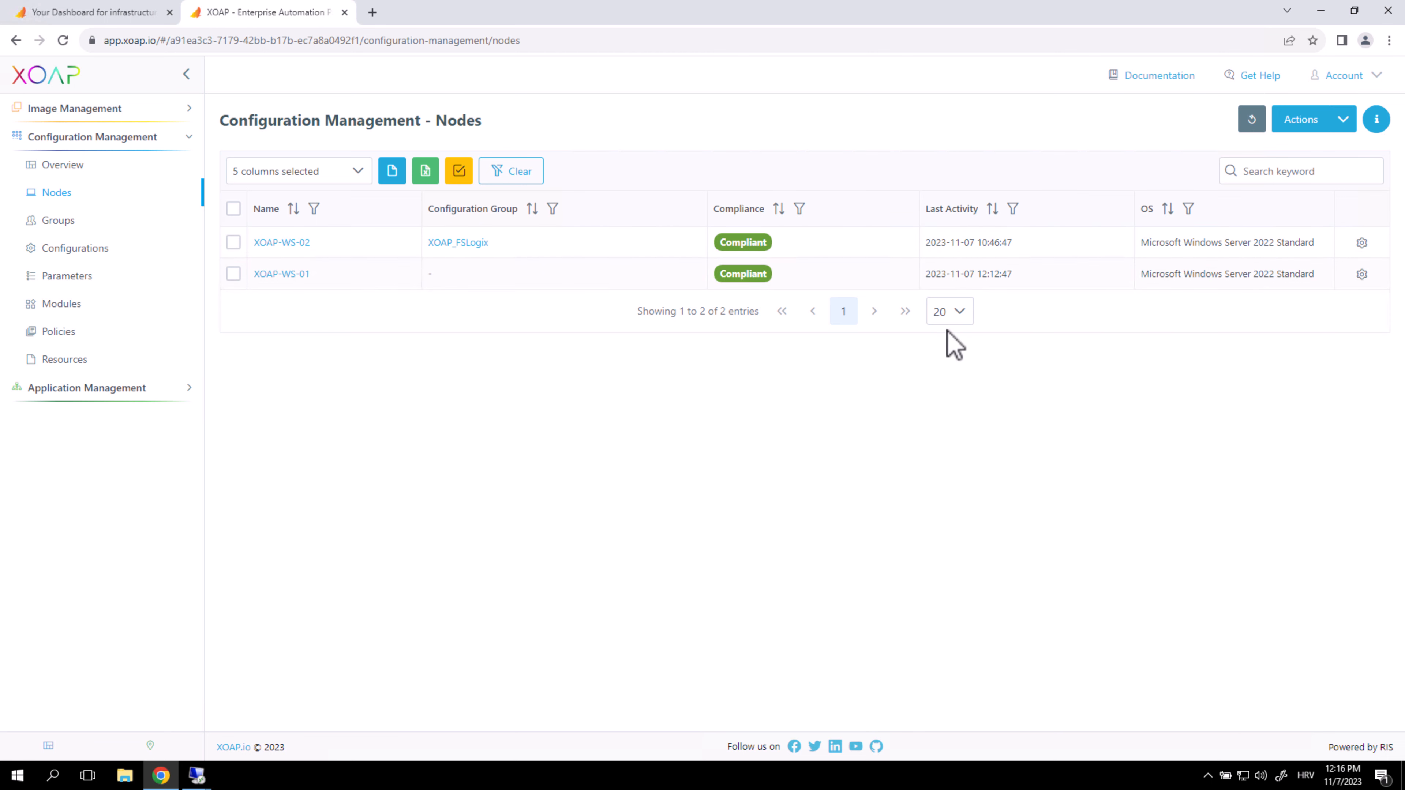
left_click(1362, 243)
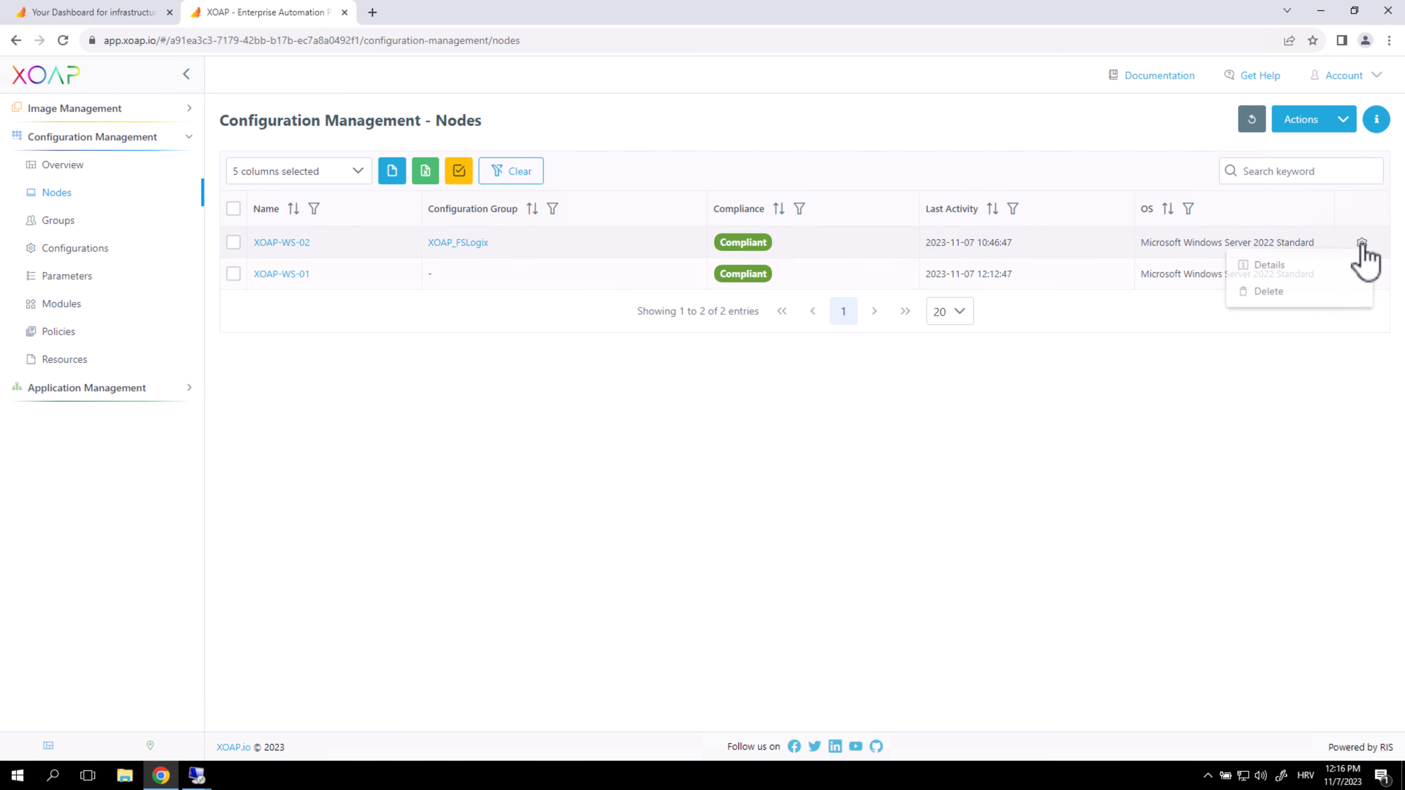
left_click(1324, 266)
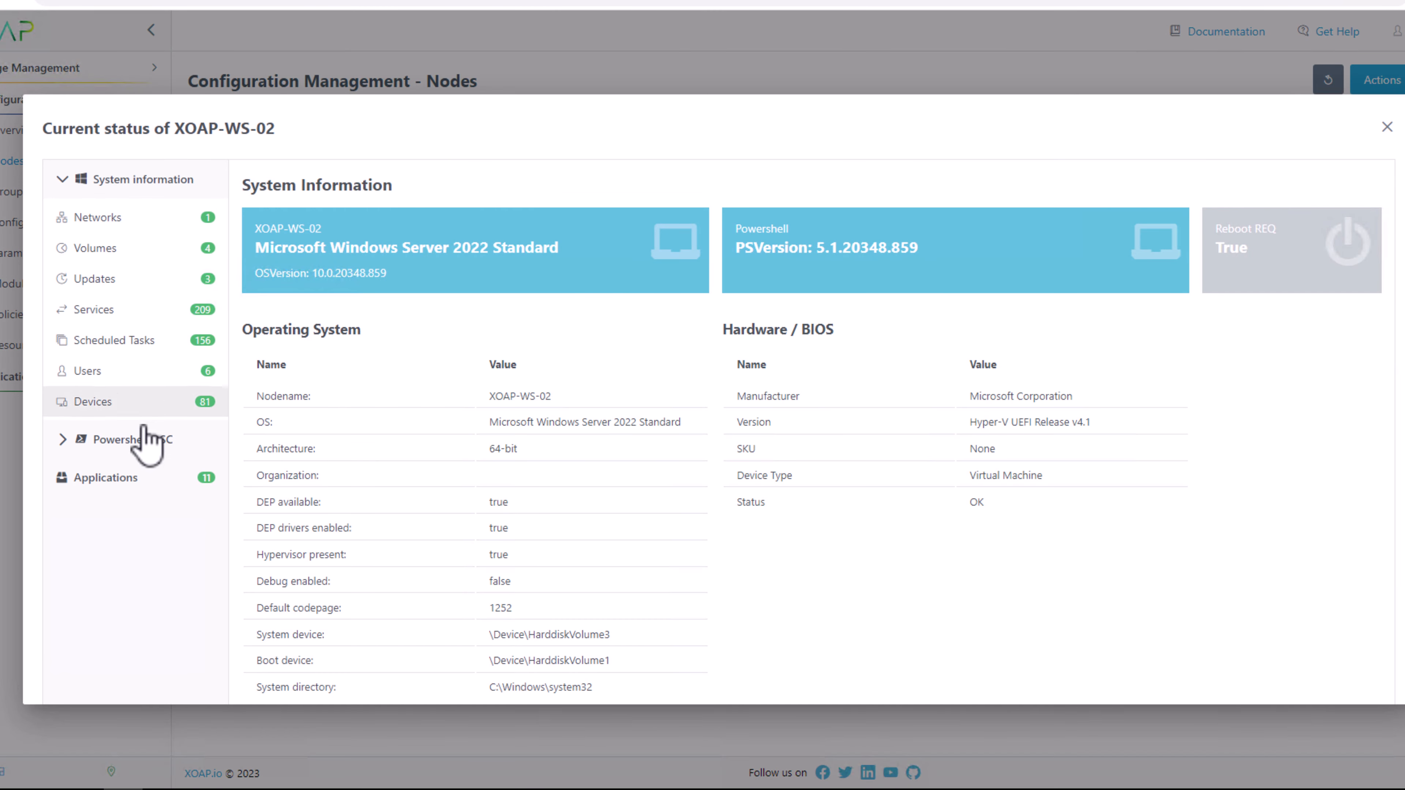
left_click(62, 442)
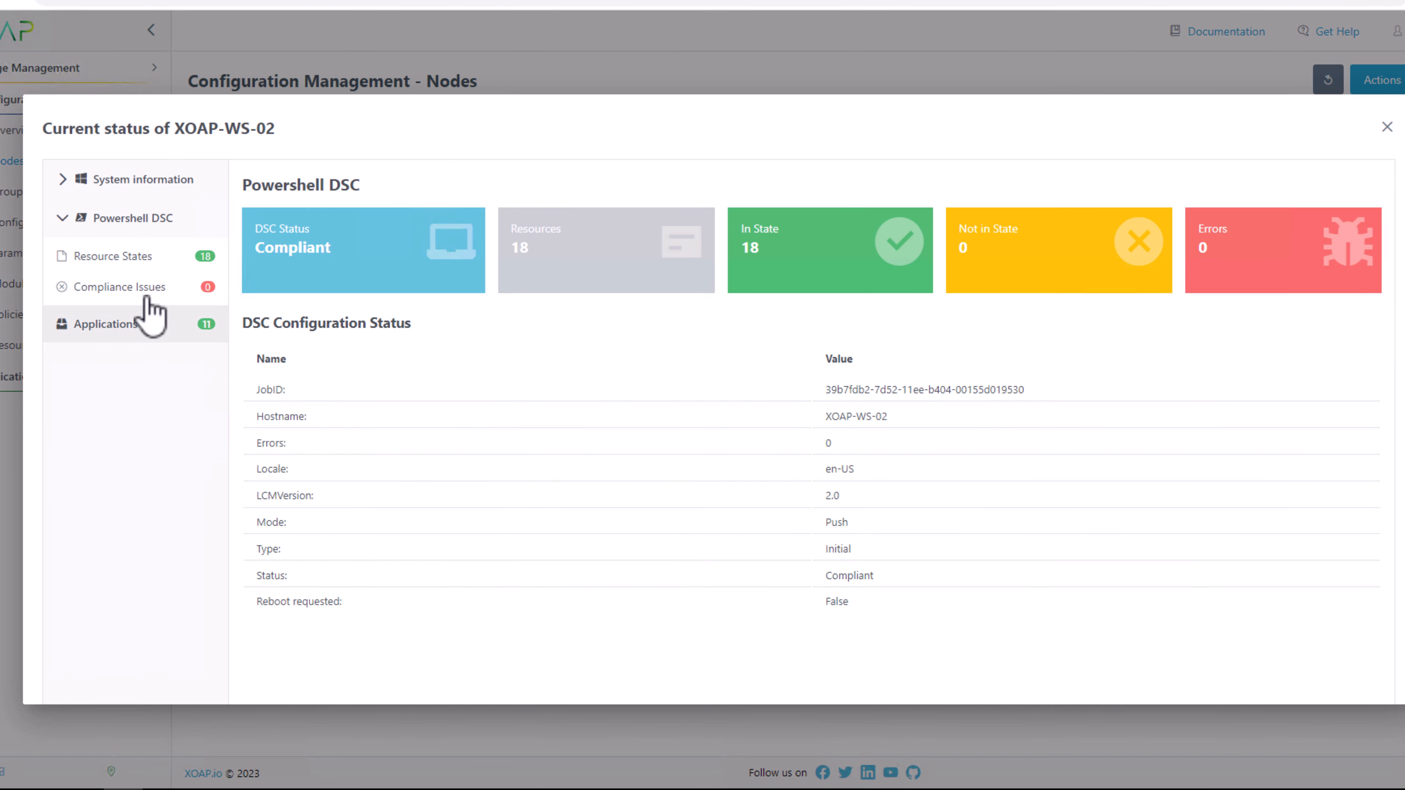
left_click(149, 260)
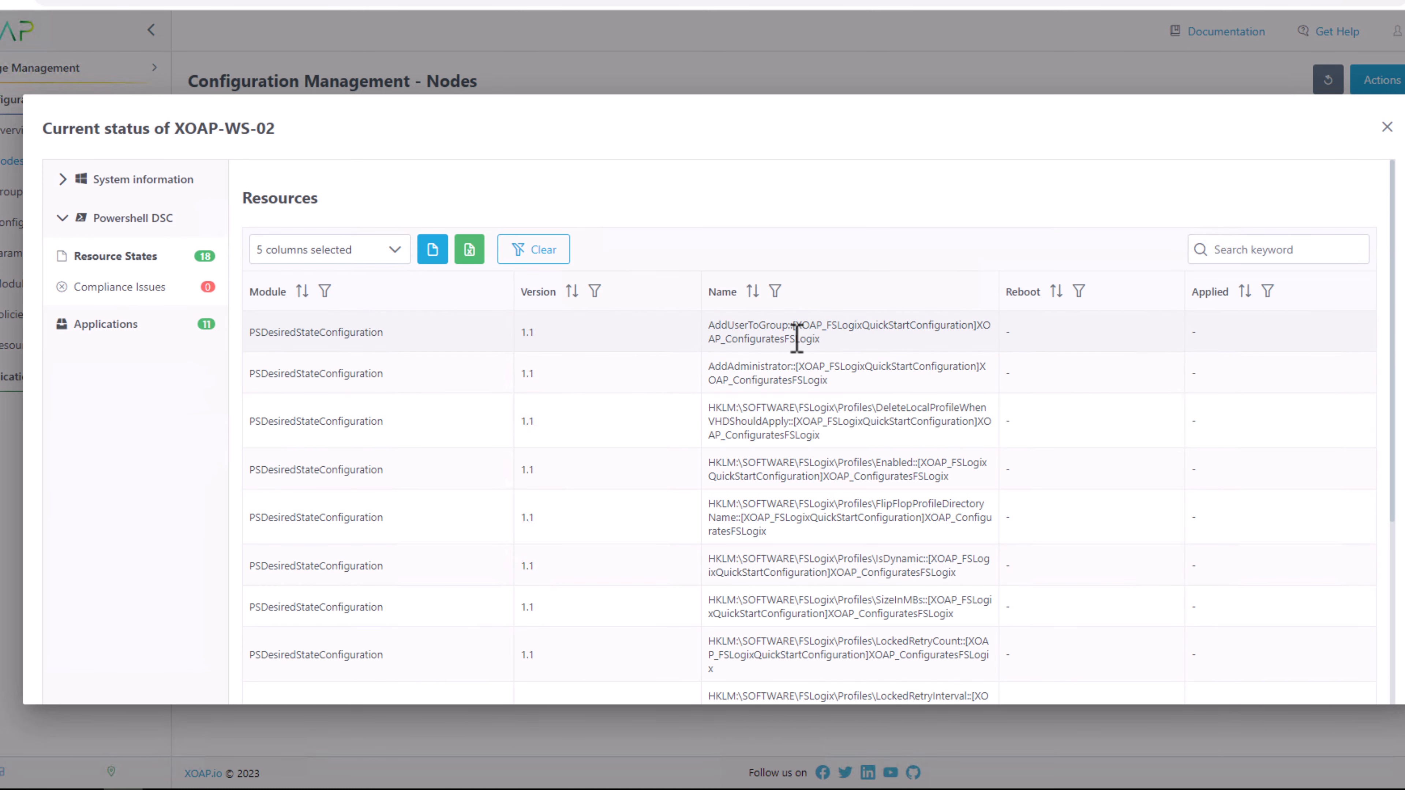
scroll(793, 456, "down", 6)
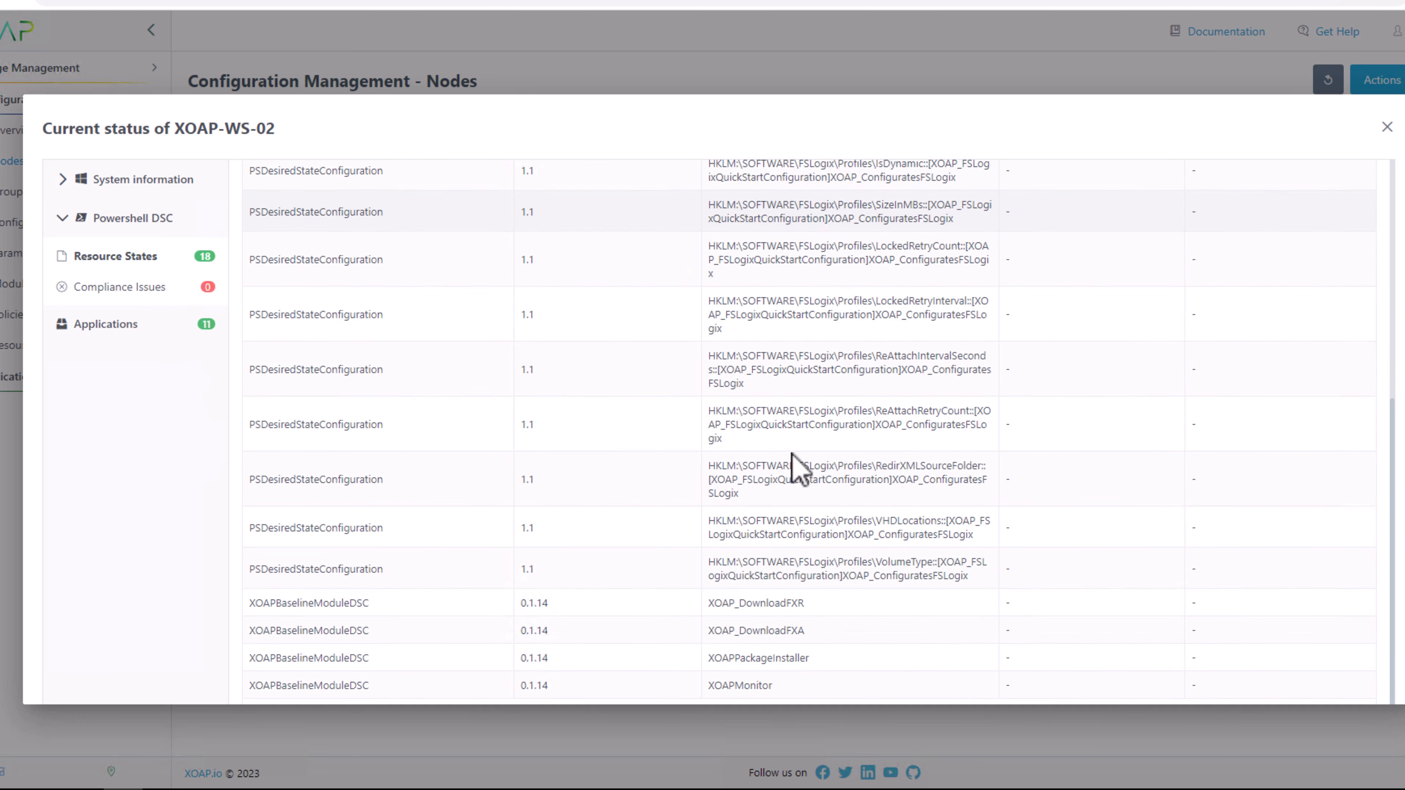
scroll(531, 554, "down", 2)
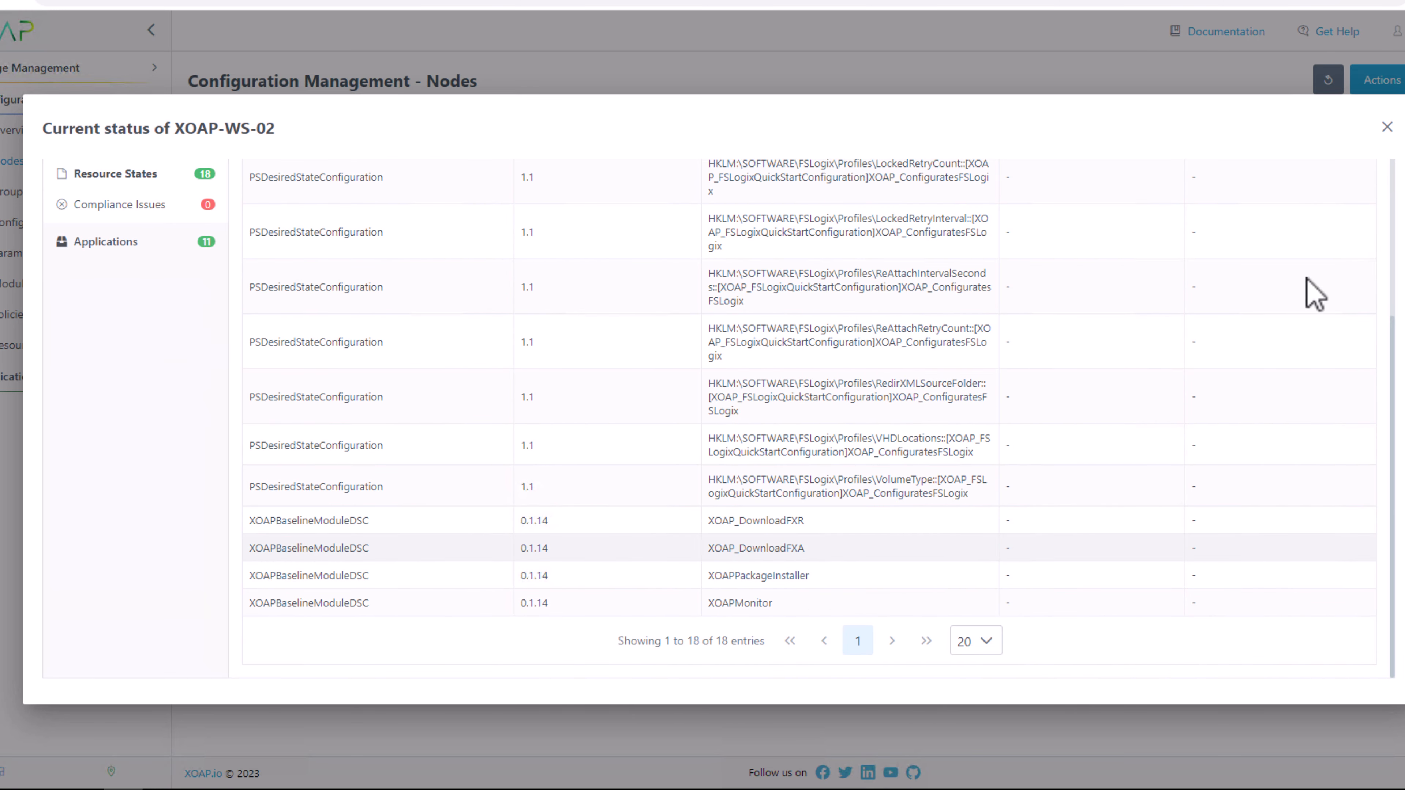
Check the applications installed on XOAP-WS-02 for Microsoft FSLogix Apps, and close the node details
left_click(141, 250)
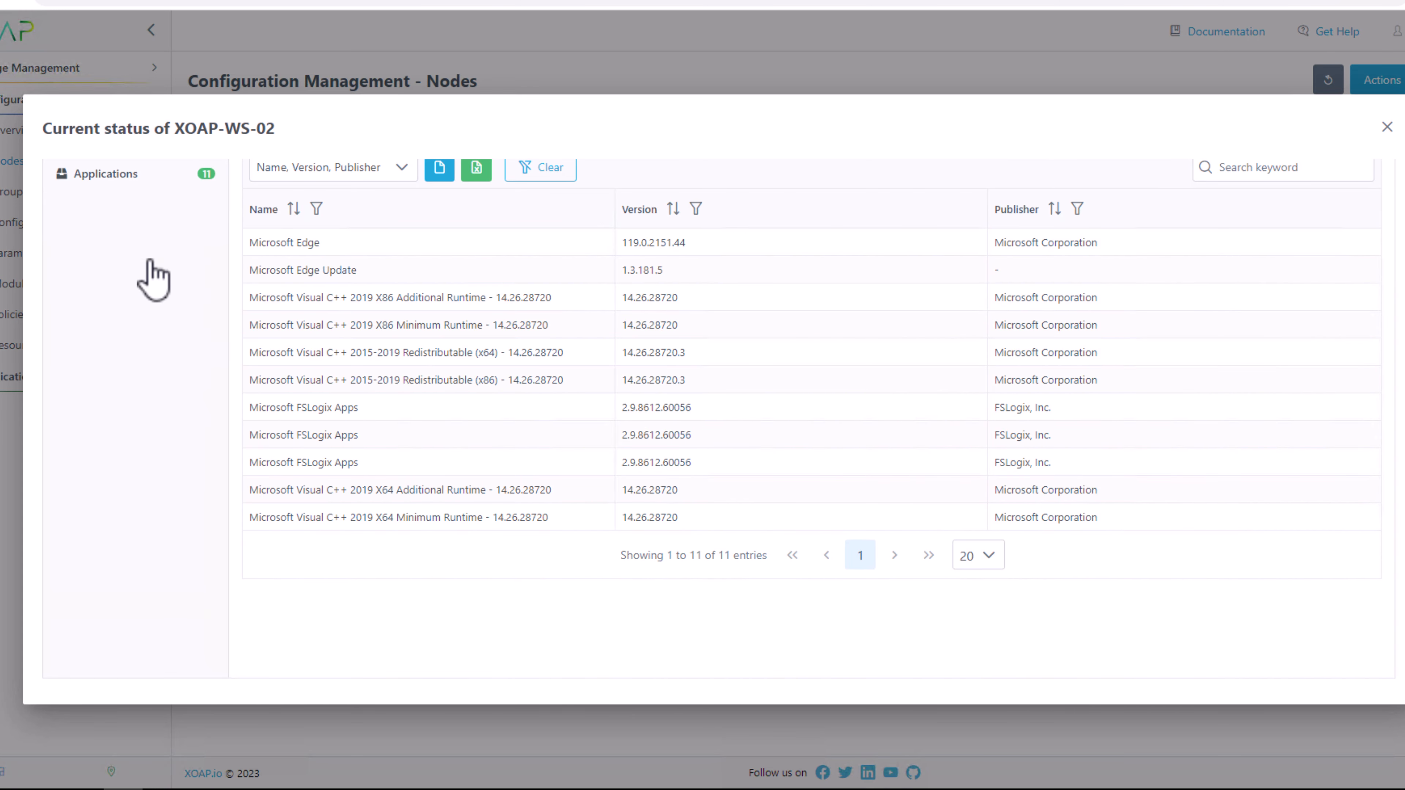
left_click_drag(316, 410, 353, 411)
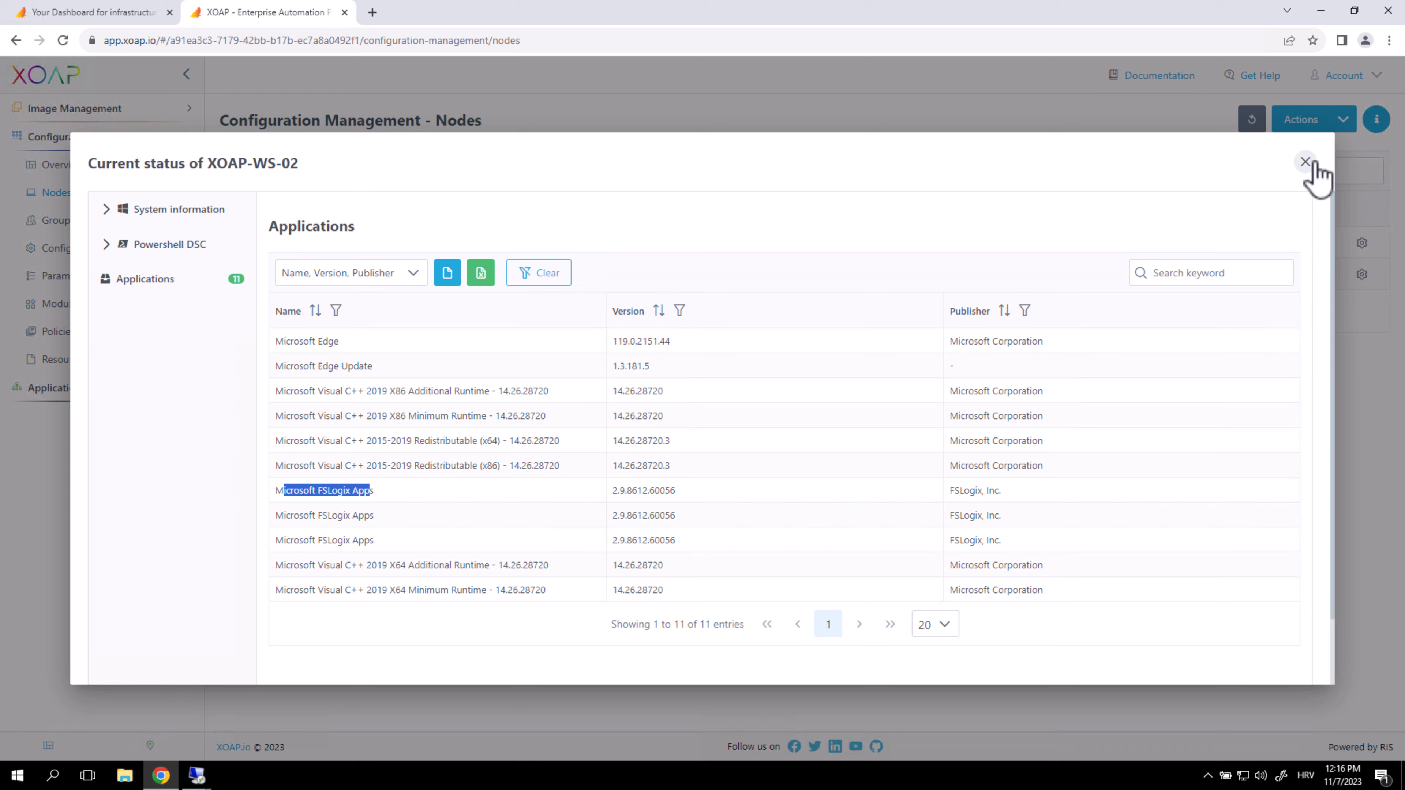
left_click(1305, 162)
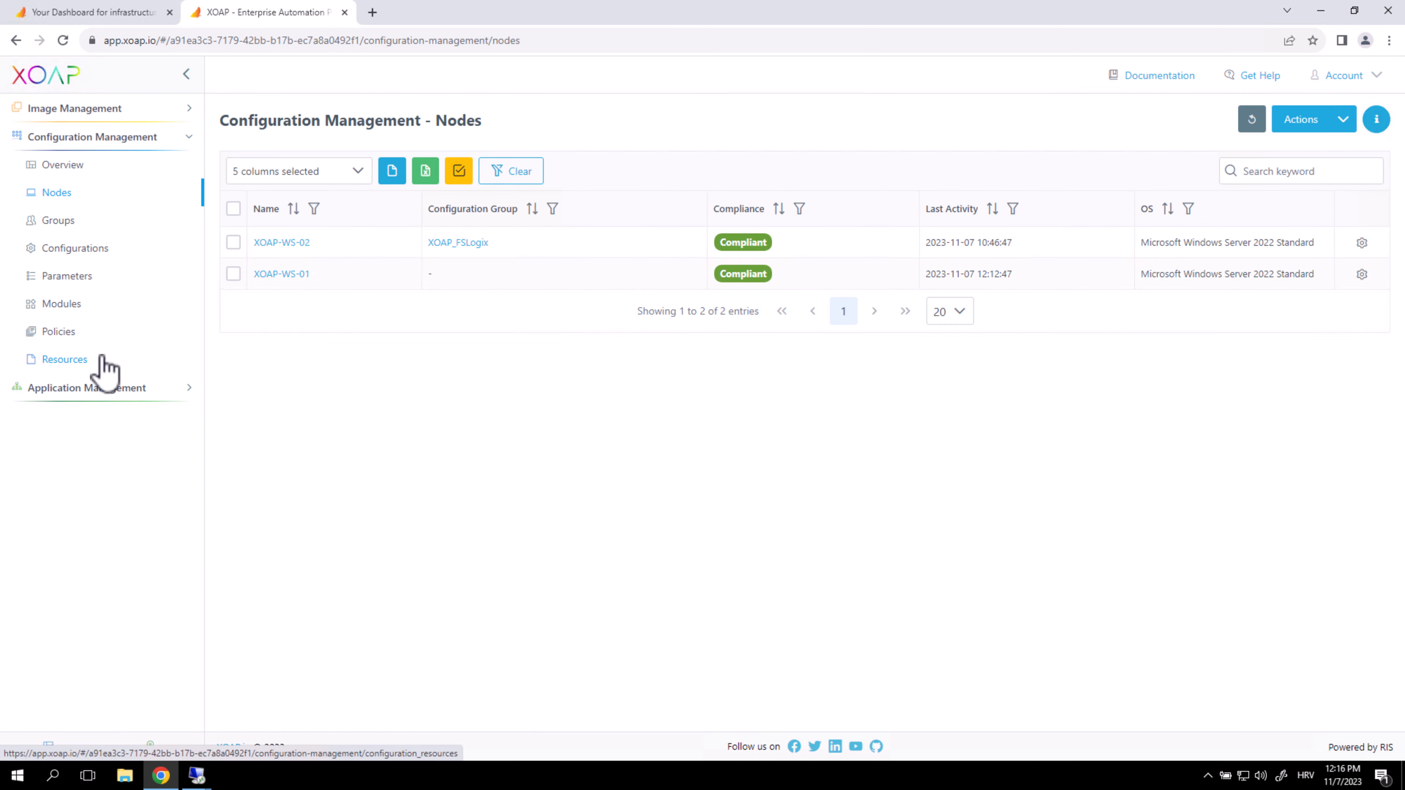
Review the XOAP_HideFolder resource descriptions, and check drive C: for the OfficeDocuments folder in the administrator's remote desktop session
left_click(102, 358)
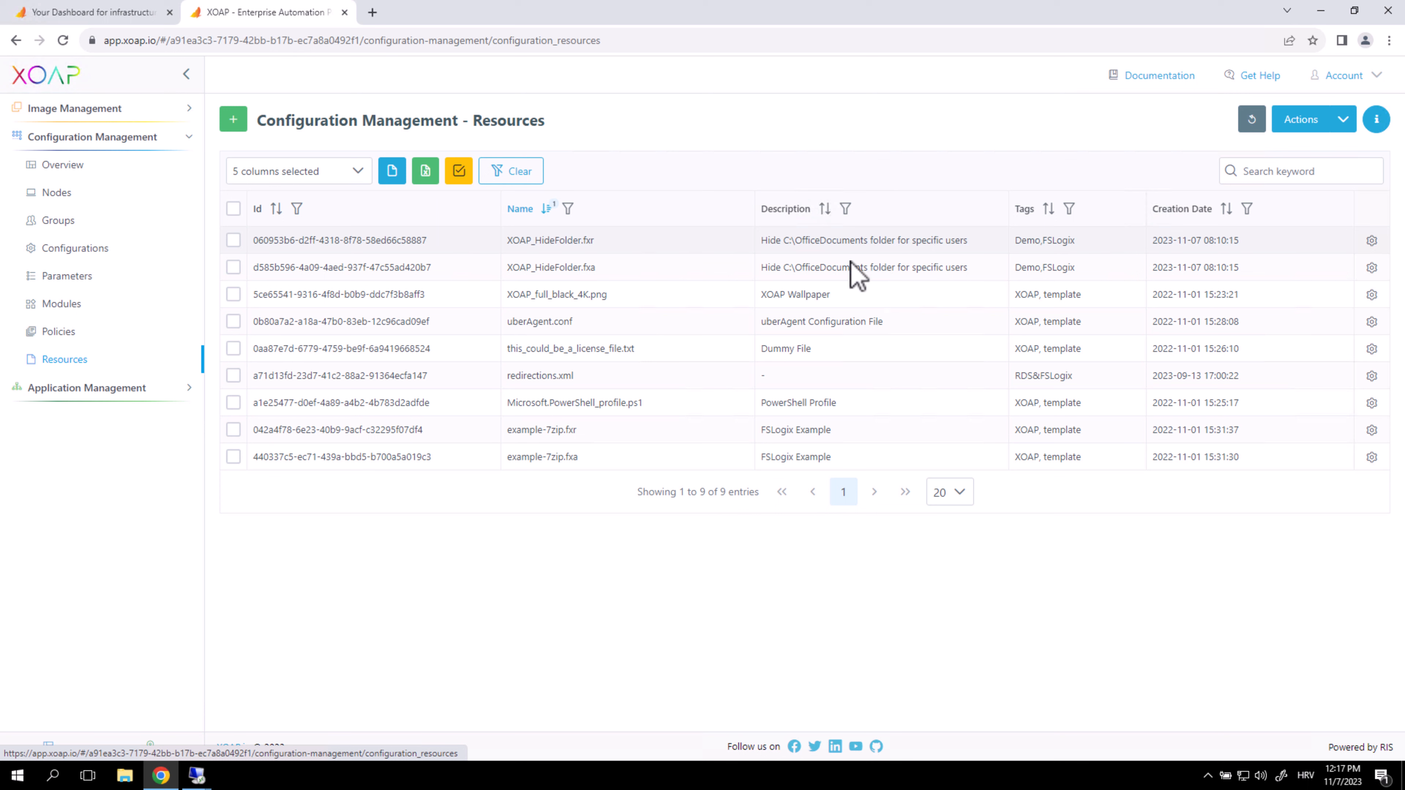
mouse_move(197, 775)
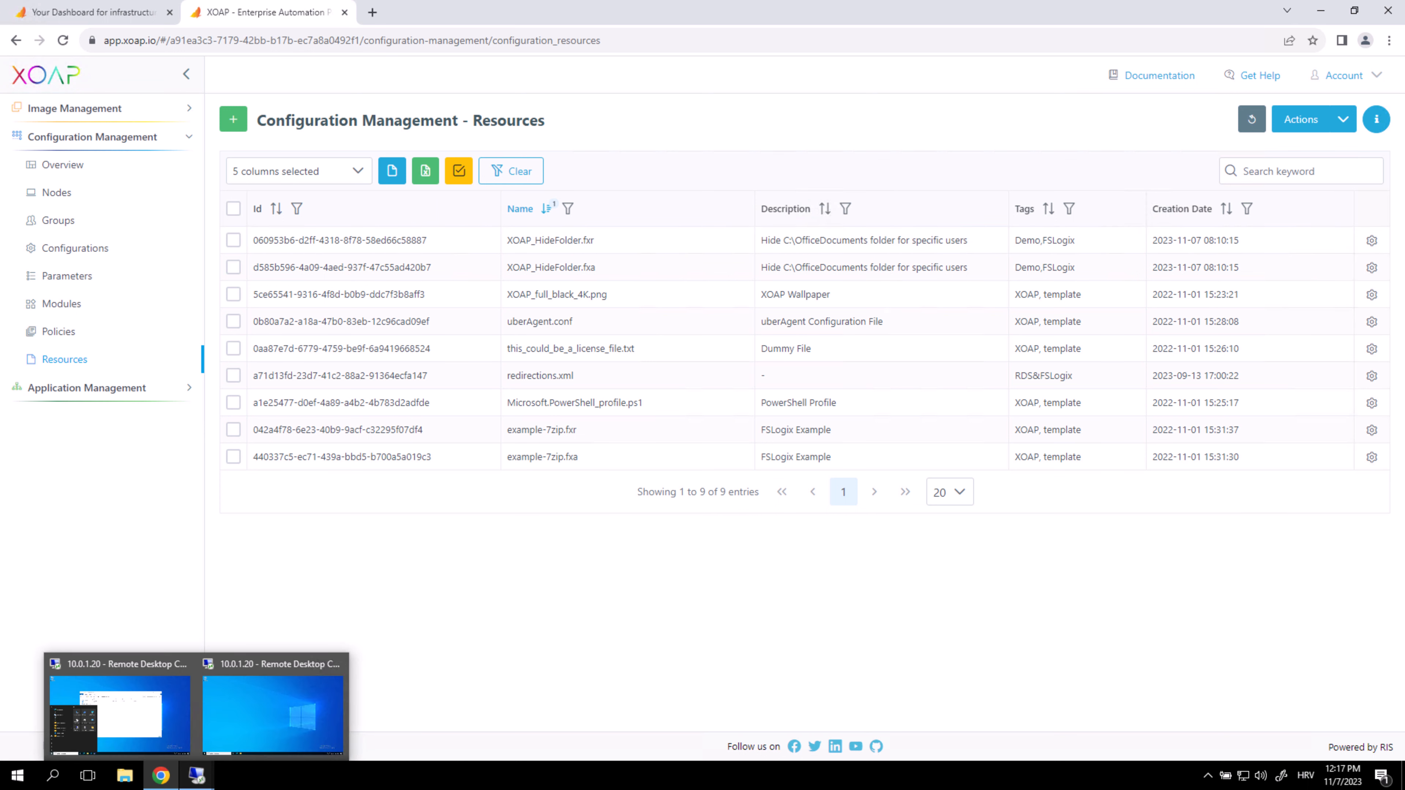
left_click(145, 735)
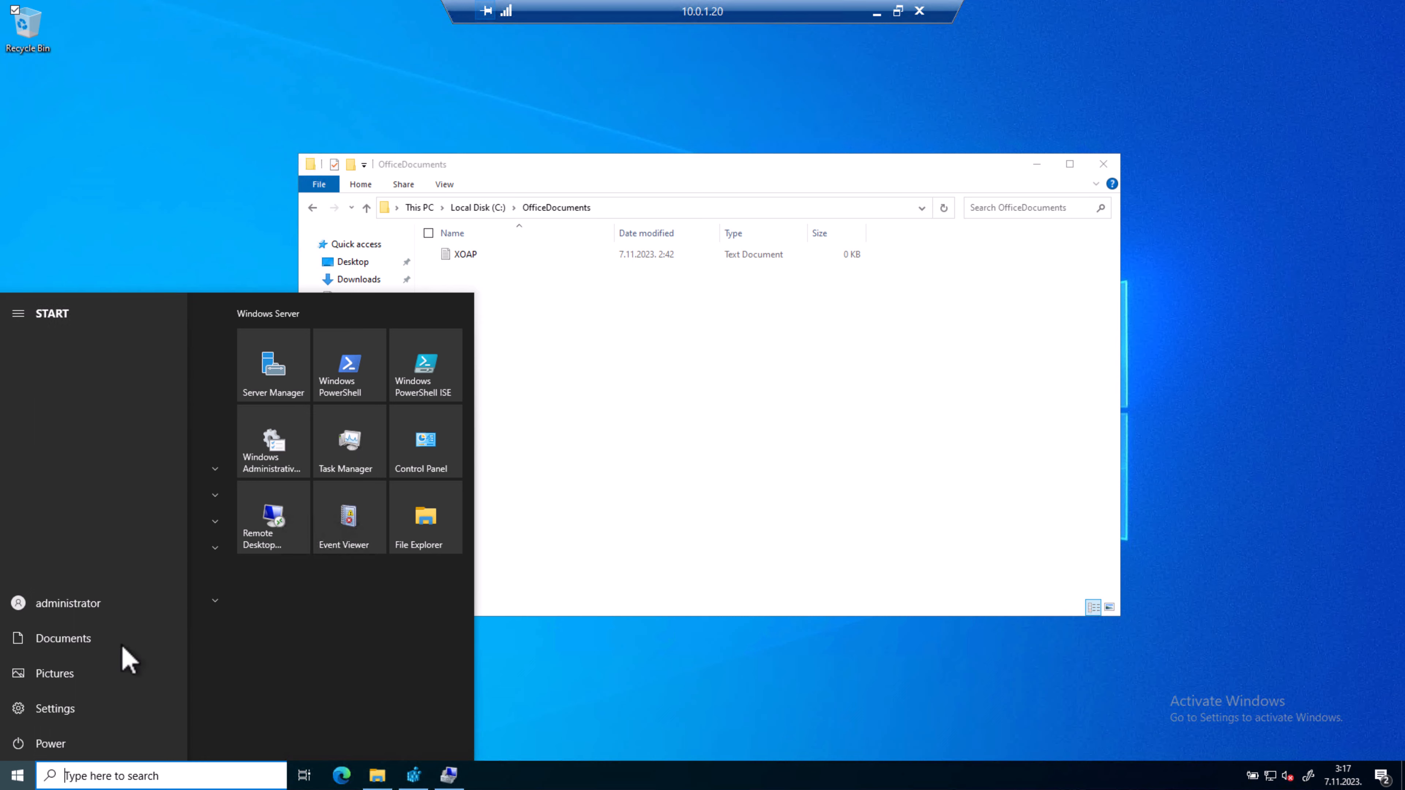
left_click(652, 382)
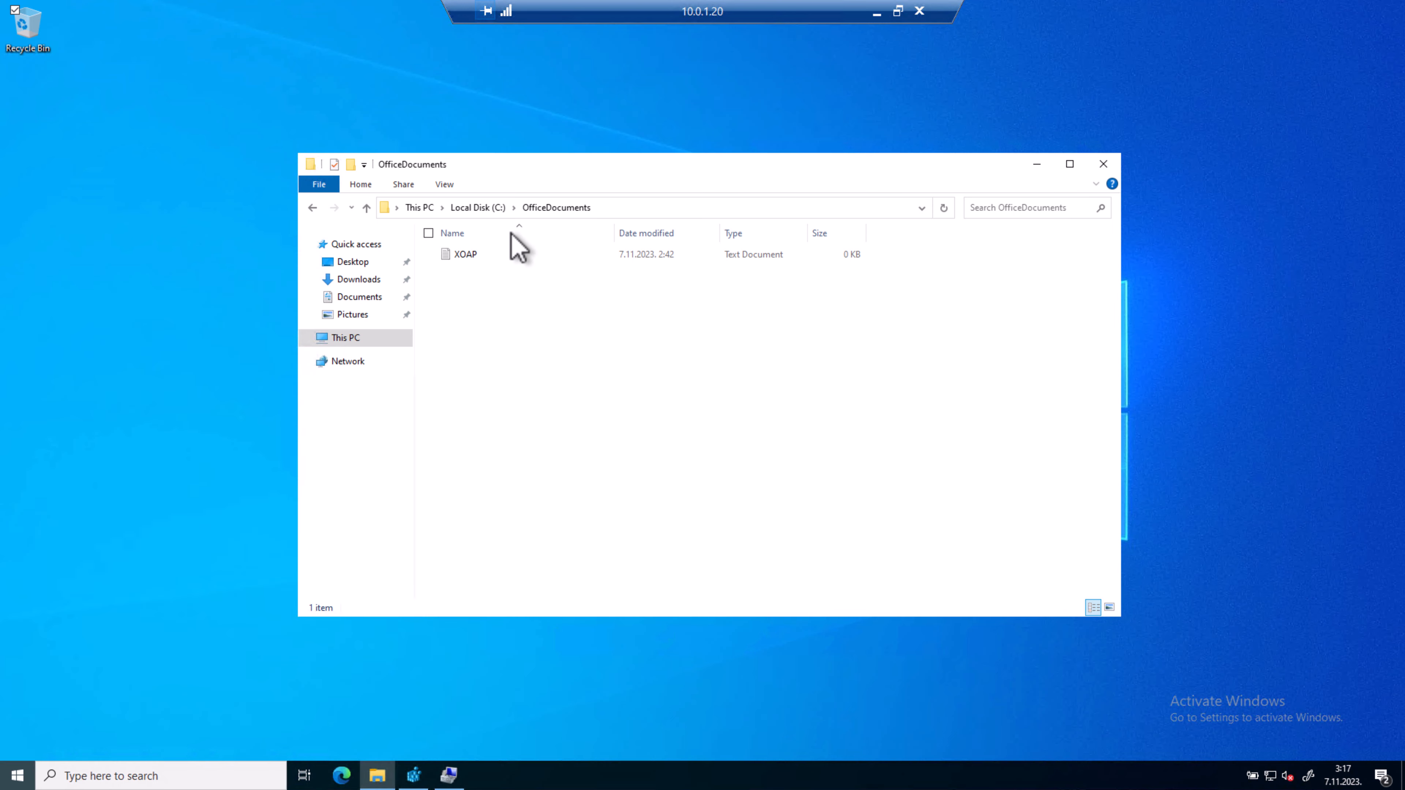
left_click(477, 208)
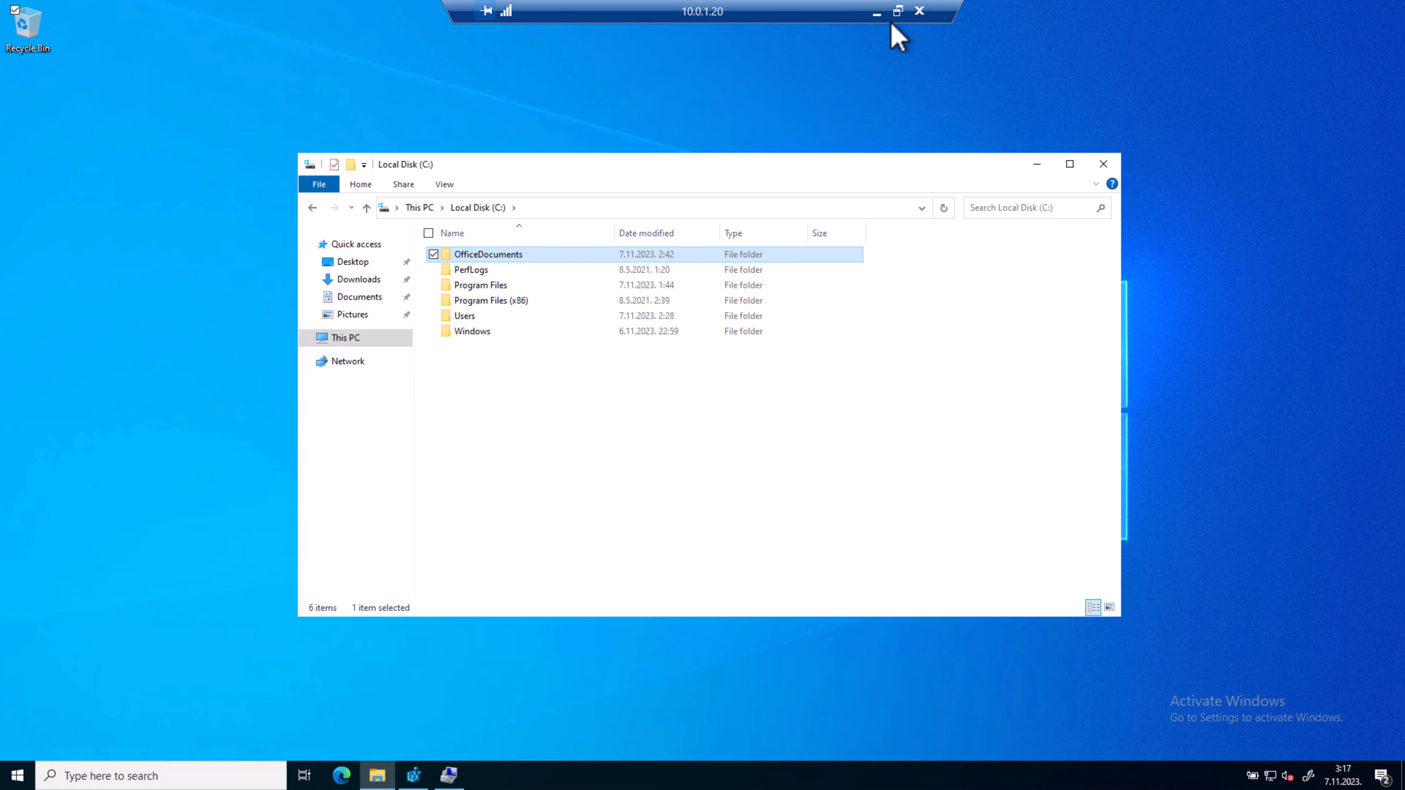
left_click(877, 12)
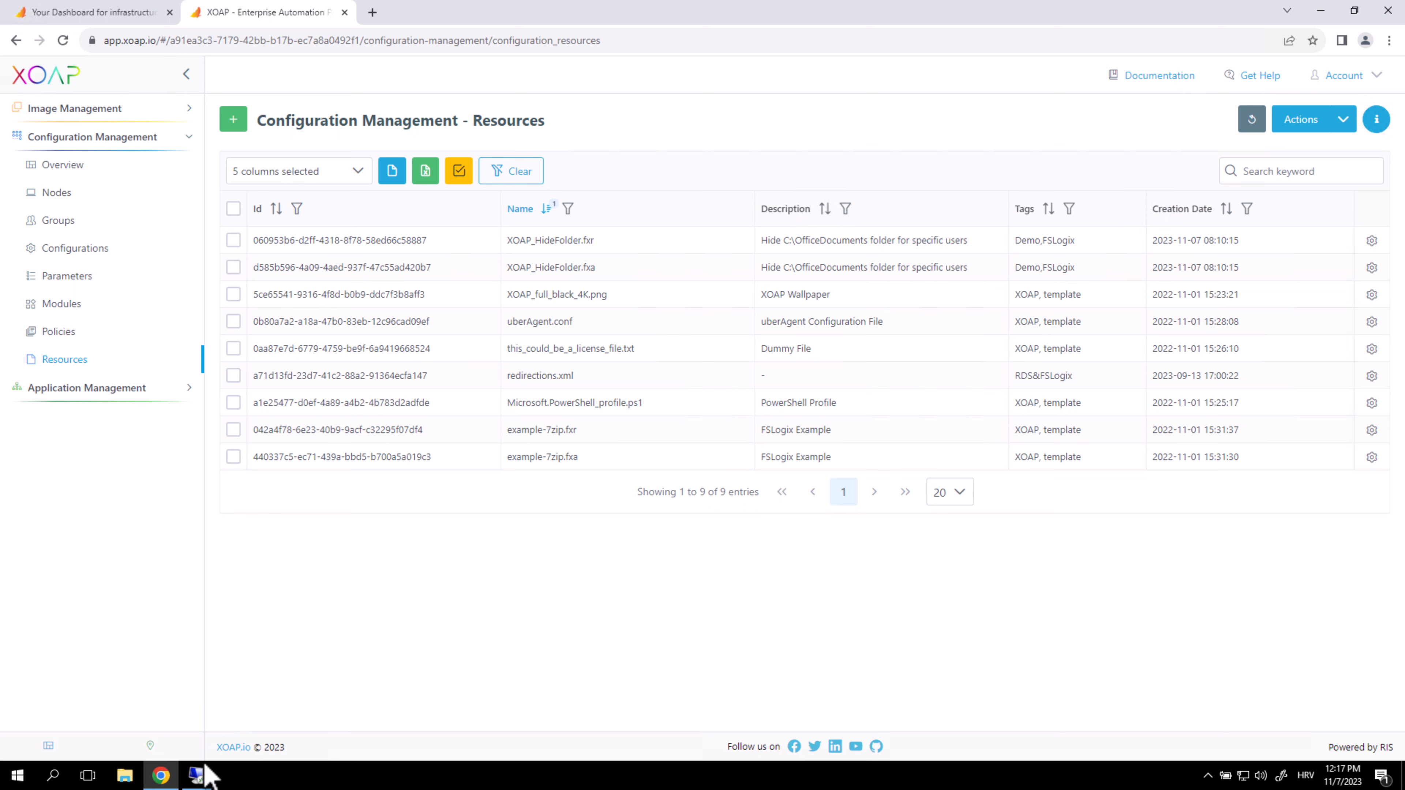
Switch to the regular user's remote desktop session, check the signed-in account, and inspect drive C: for the OfficeDocuments folder
mouse_move(198, 774)
left_click(279, 719)
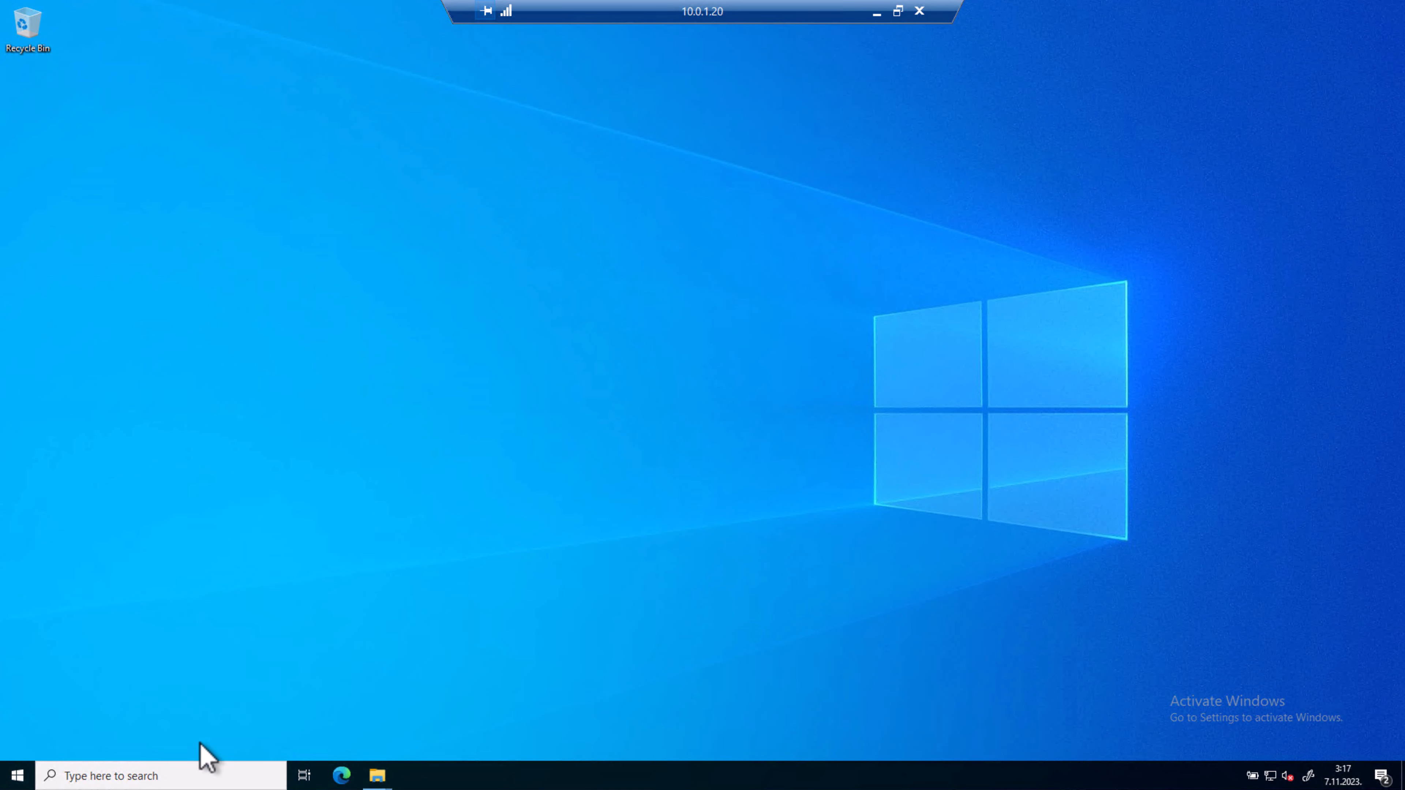
left_click(22, 778)
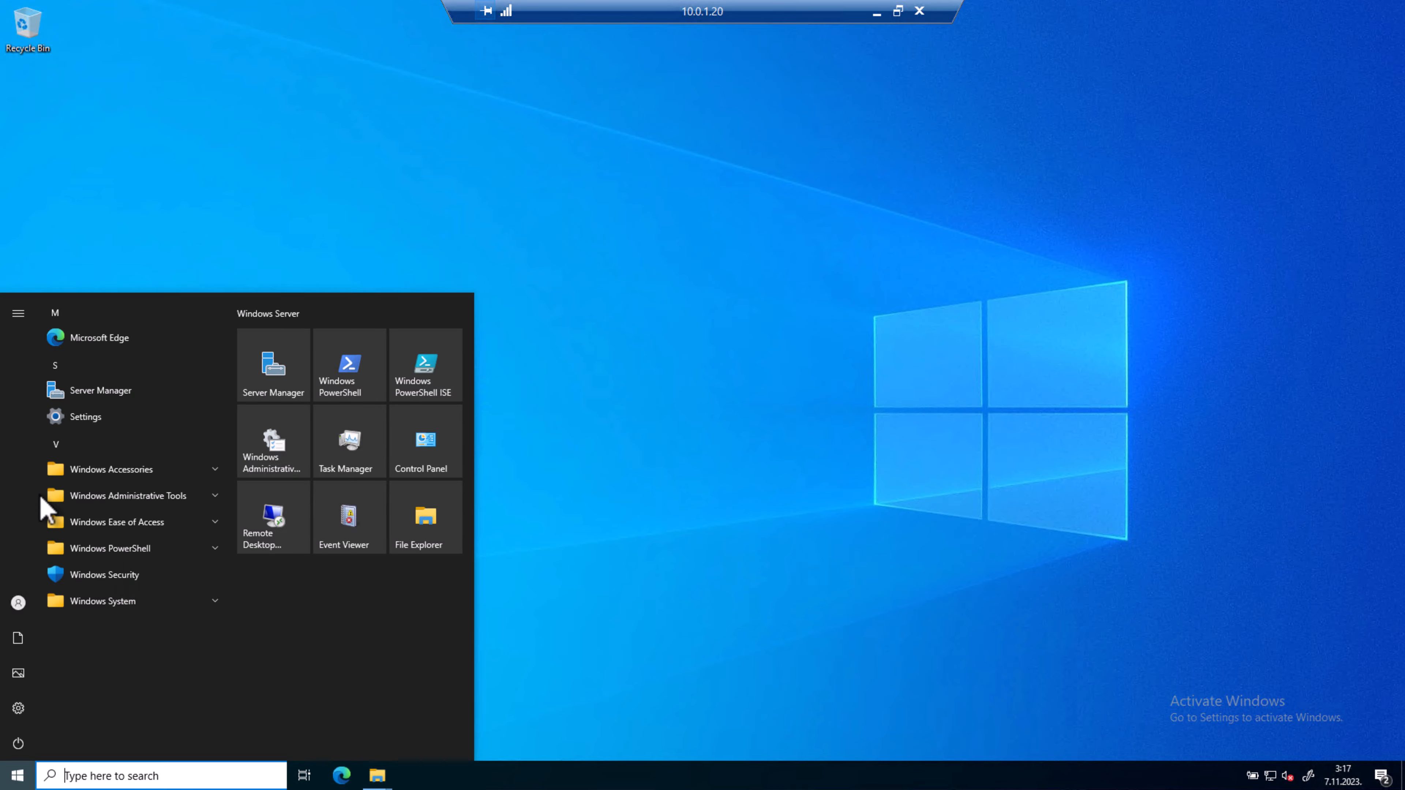
mouse_move(28, 607)
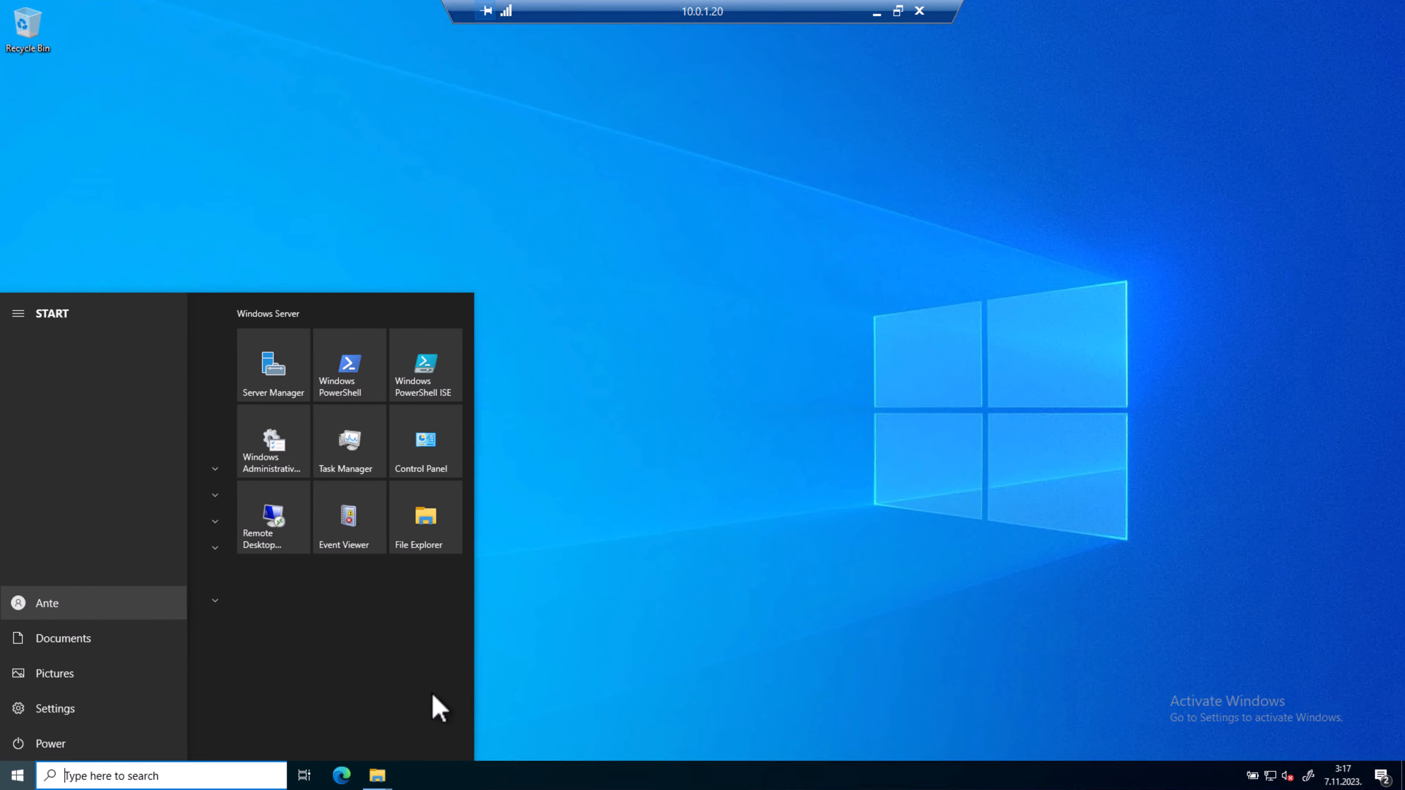
mouse_move(385, 786)
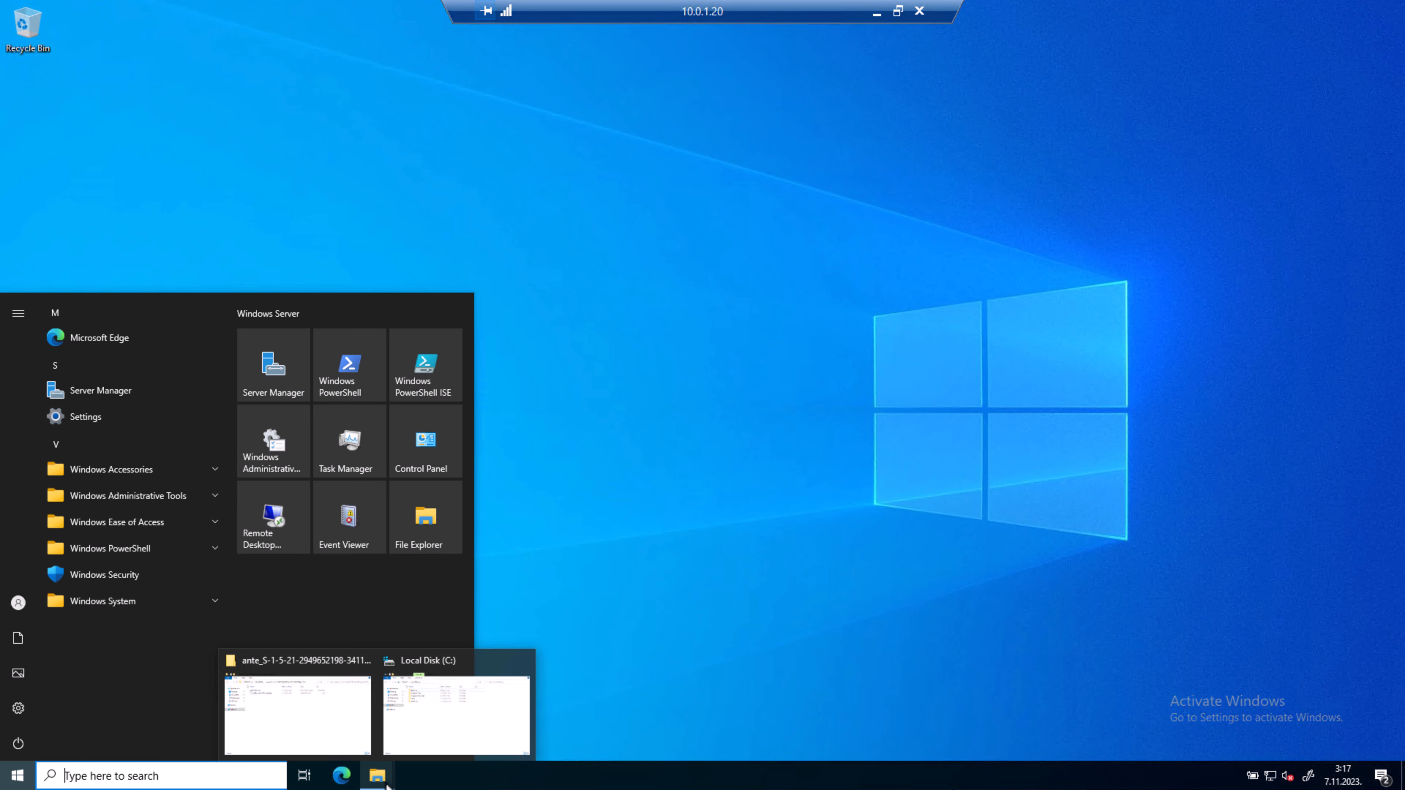
left_click(449, 738)
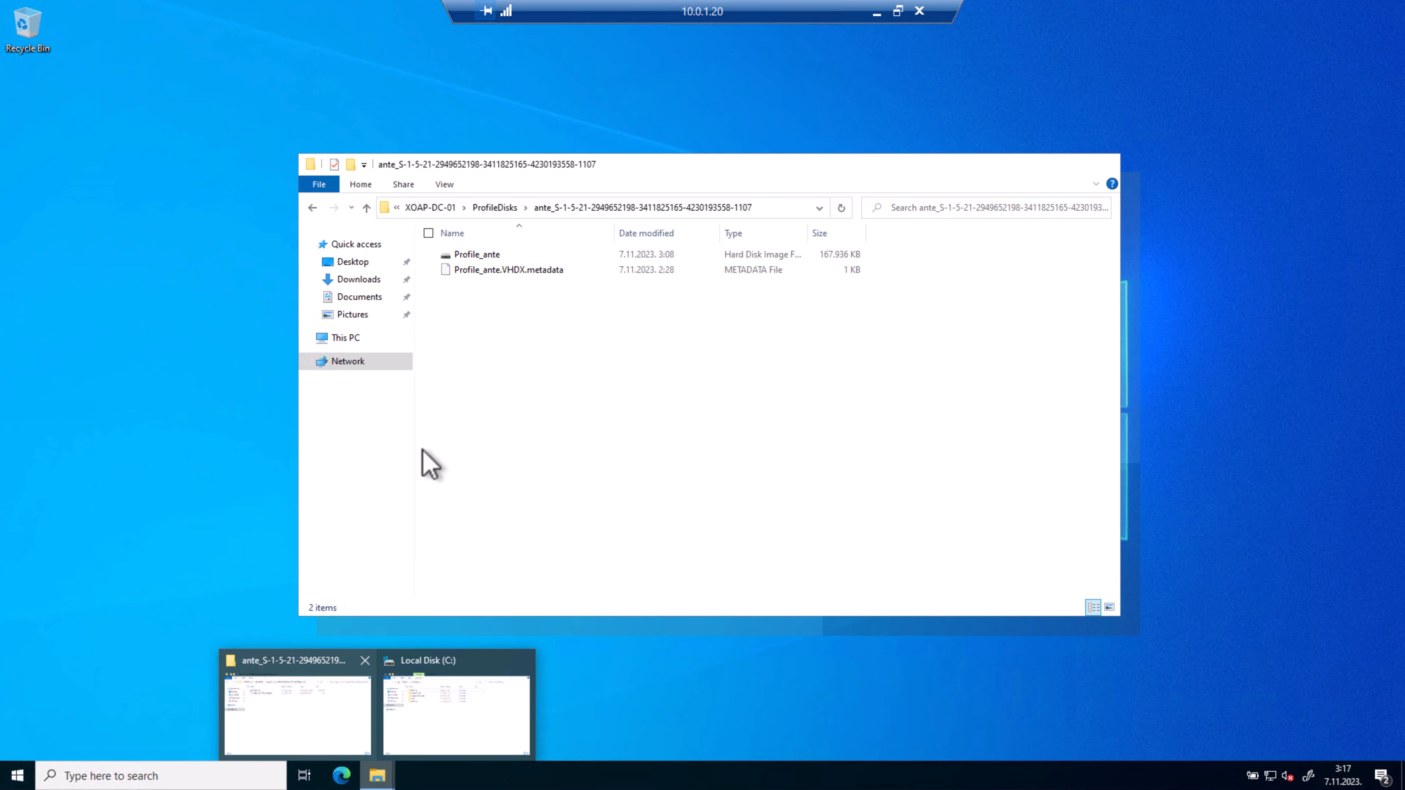
Examine the user's FSLogix profile disk files and the \\XOAP-DC-01\ProfileDisks path, close that folder window, and minimize the session
left_click(402, 727)
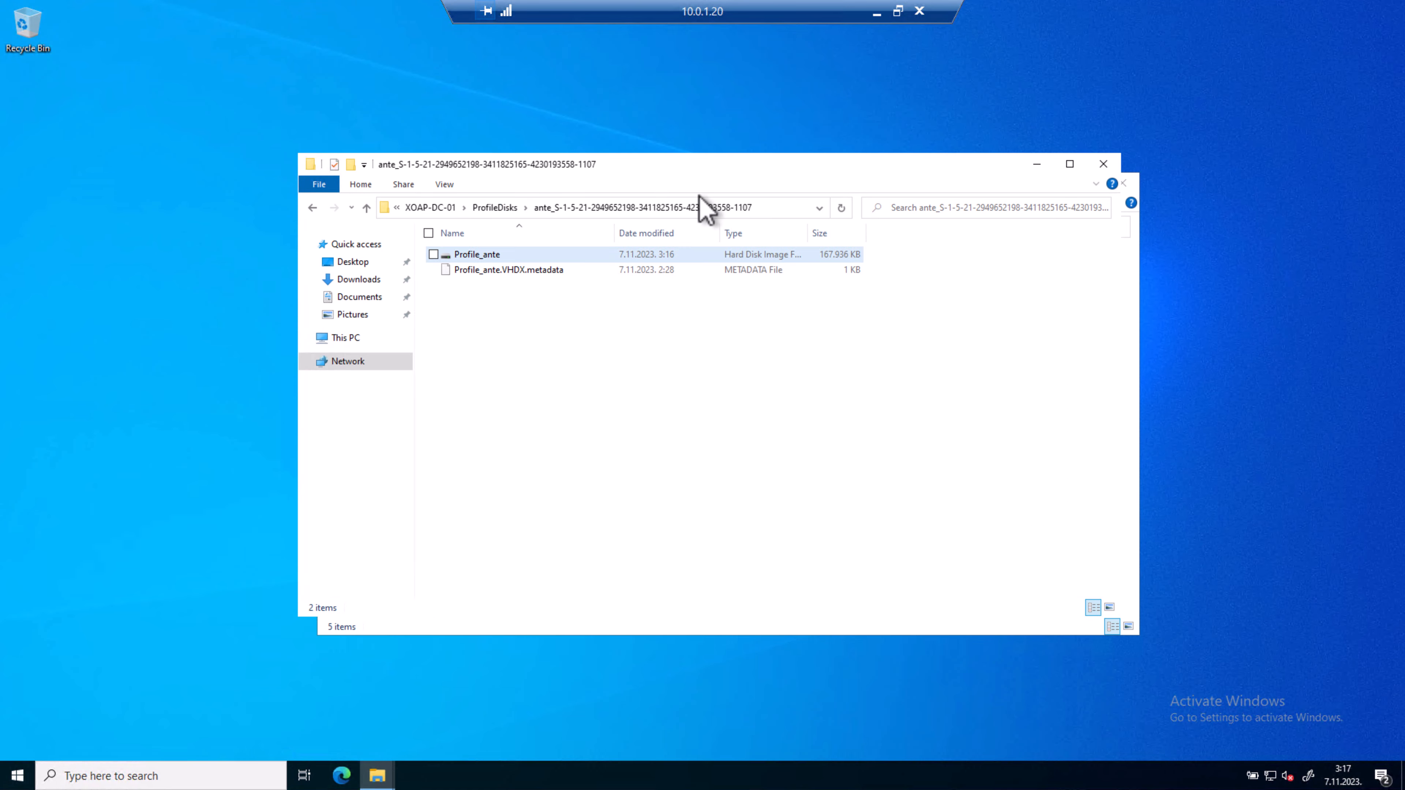
left_click(495, 208)
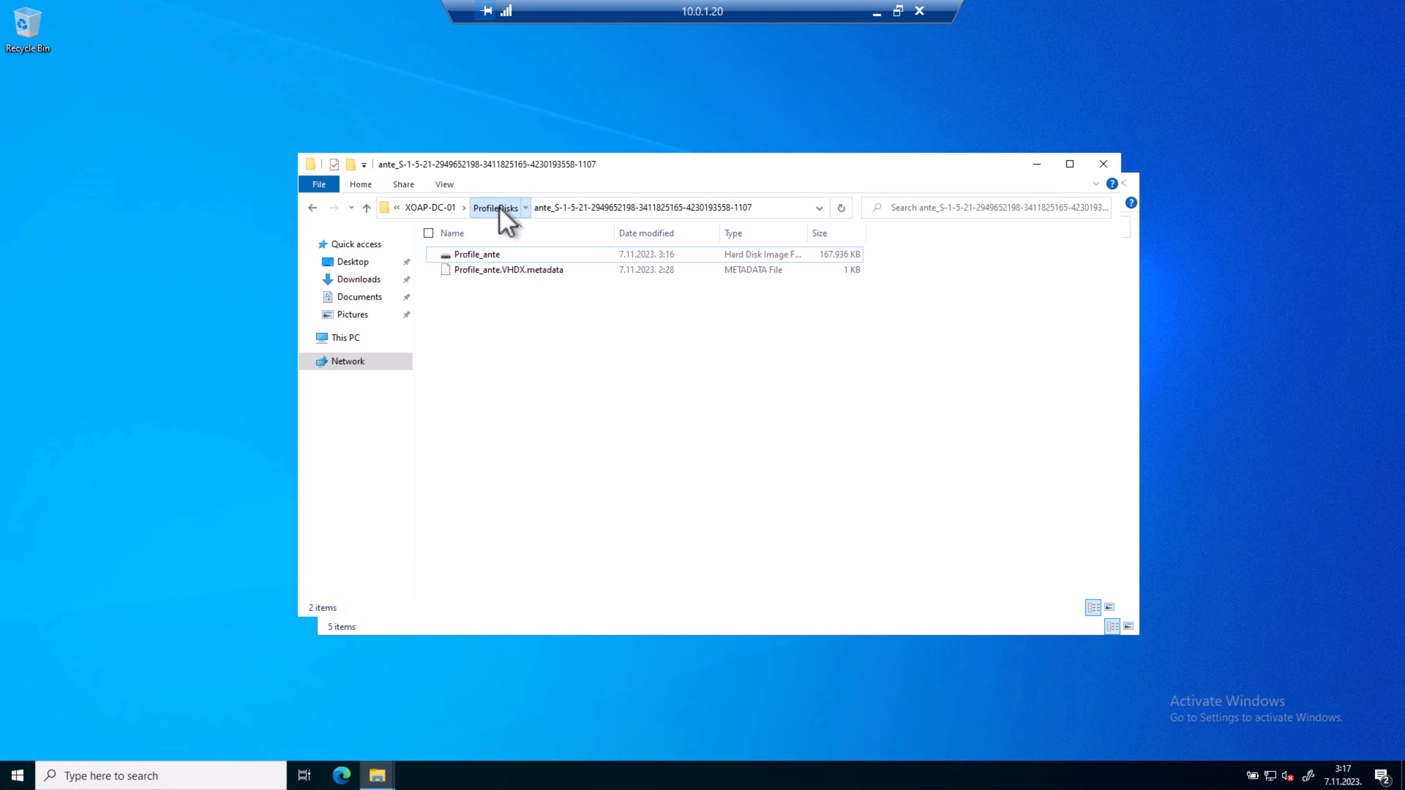
left_click(772, 214)
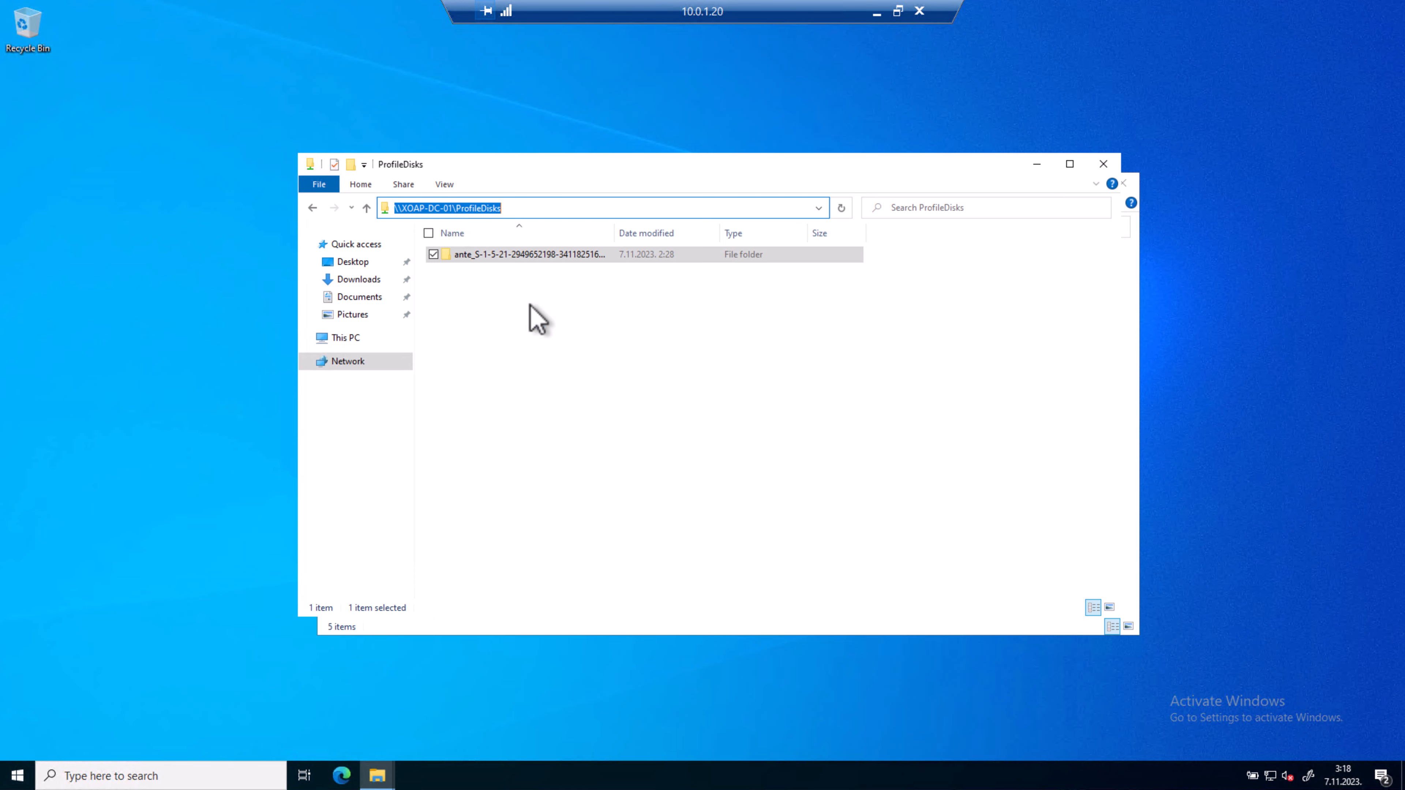
key("Return")
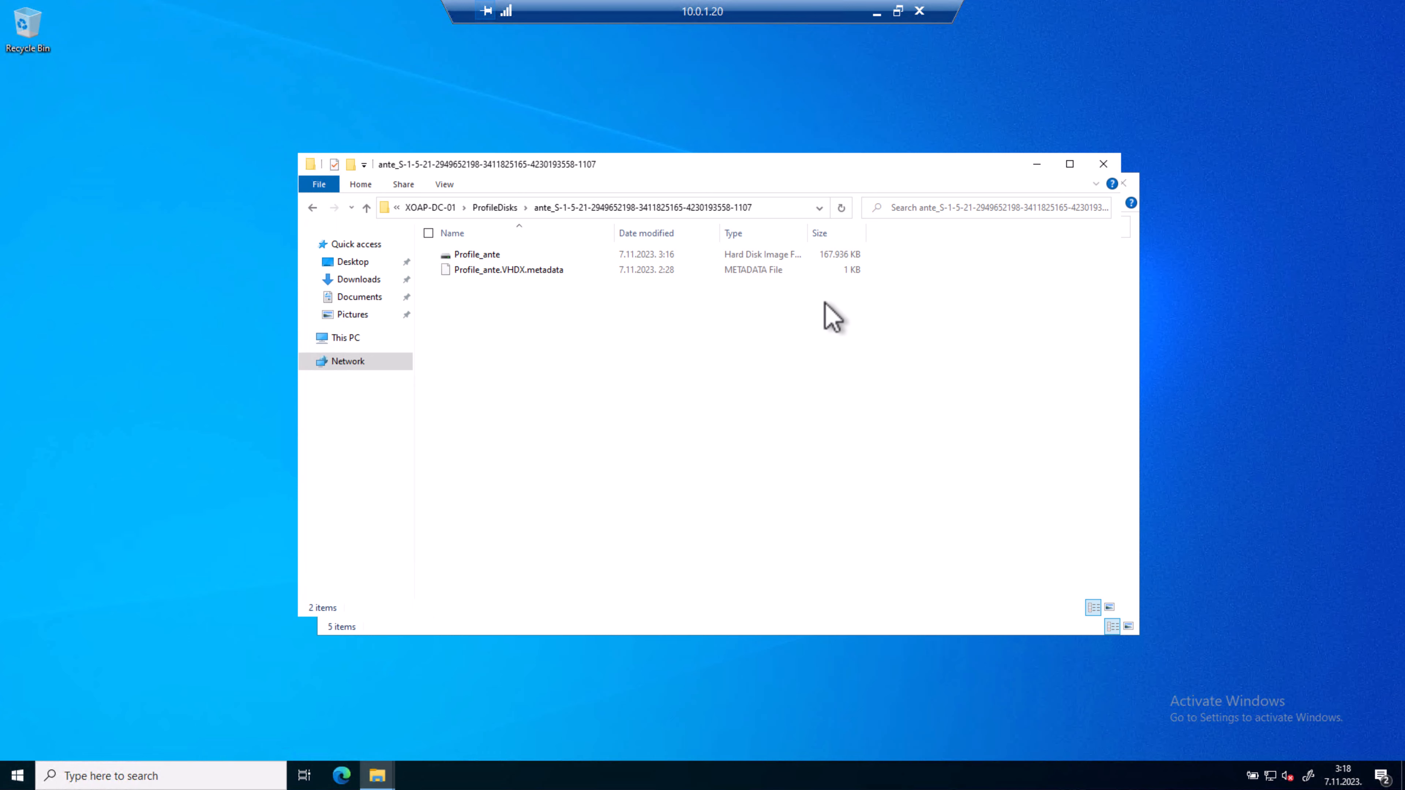
left_click(1102, 164)
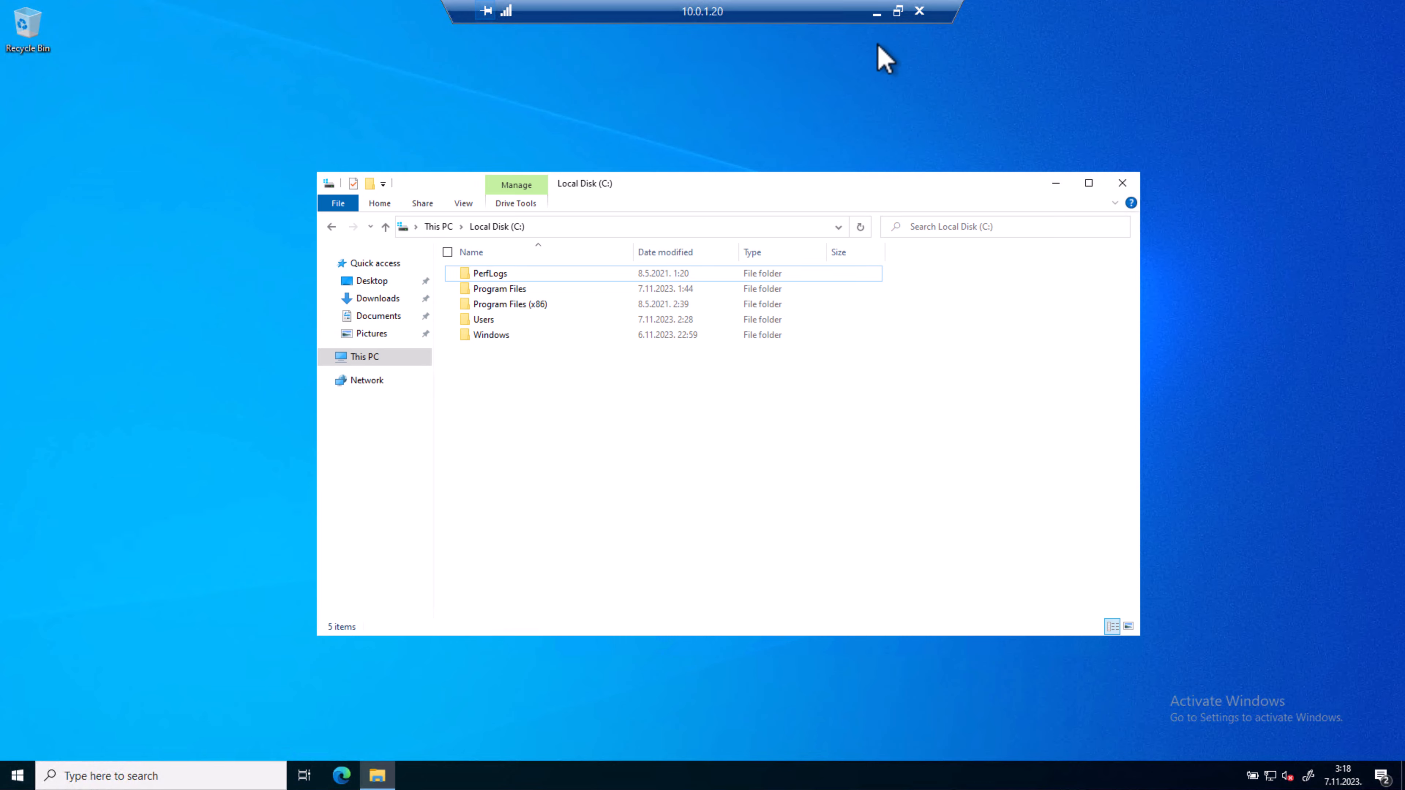
left_click(875, 12)
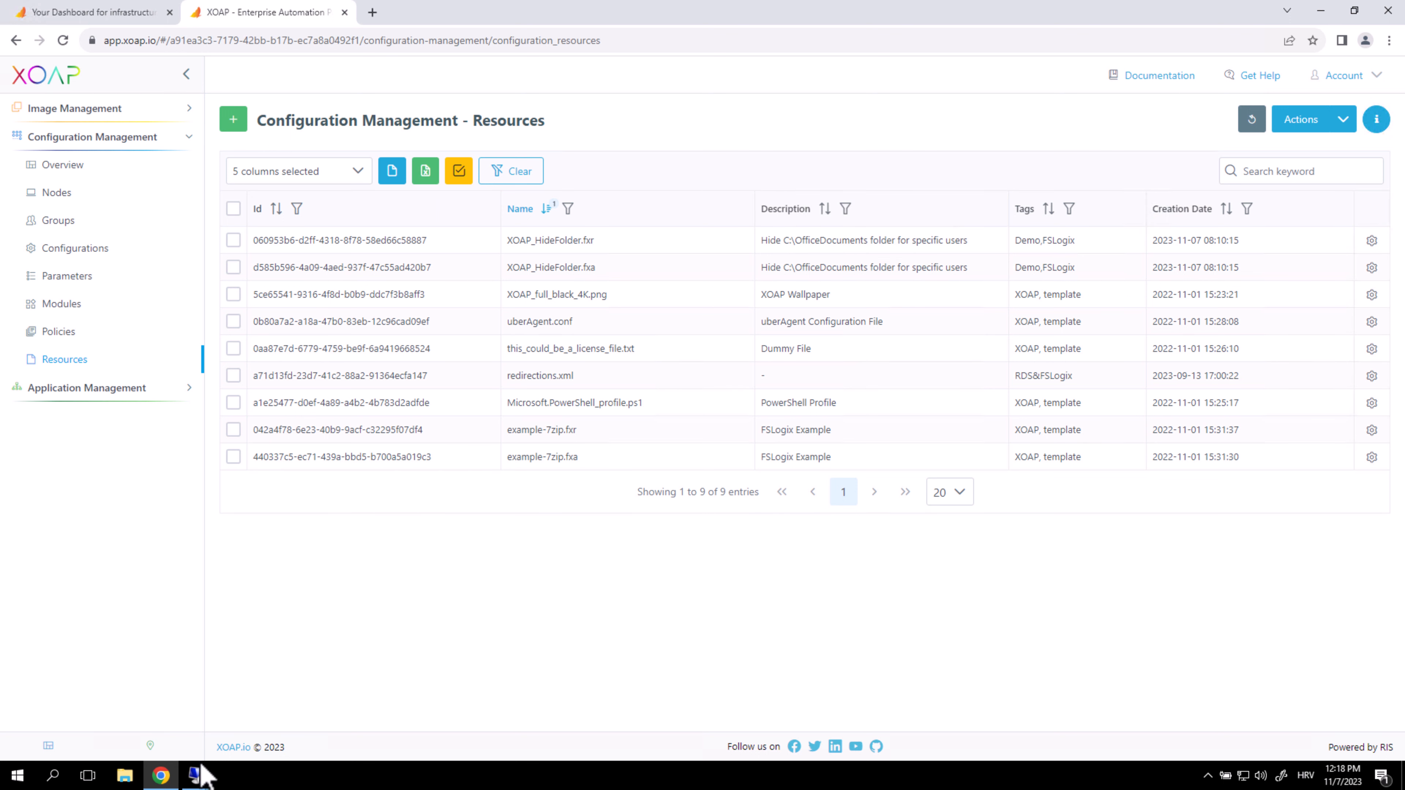
Review the HKEY_LOCAL_MACHINE\SOFTWARE\FSLogix\Profiles registry values in the administrator's remote desktop session, and return to the XOAP console
mouse_move(196, 775)
left_click(161, 738)
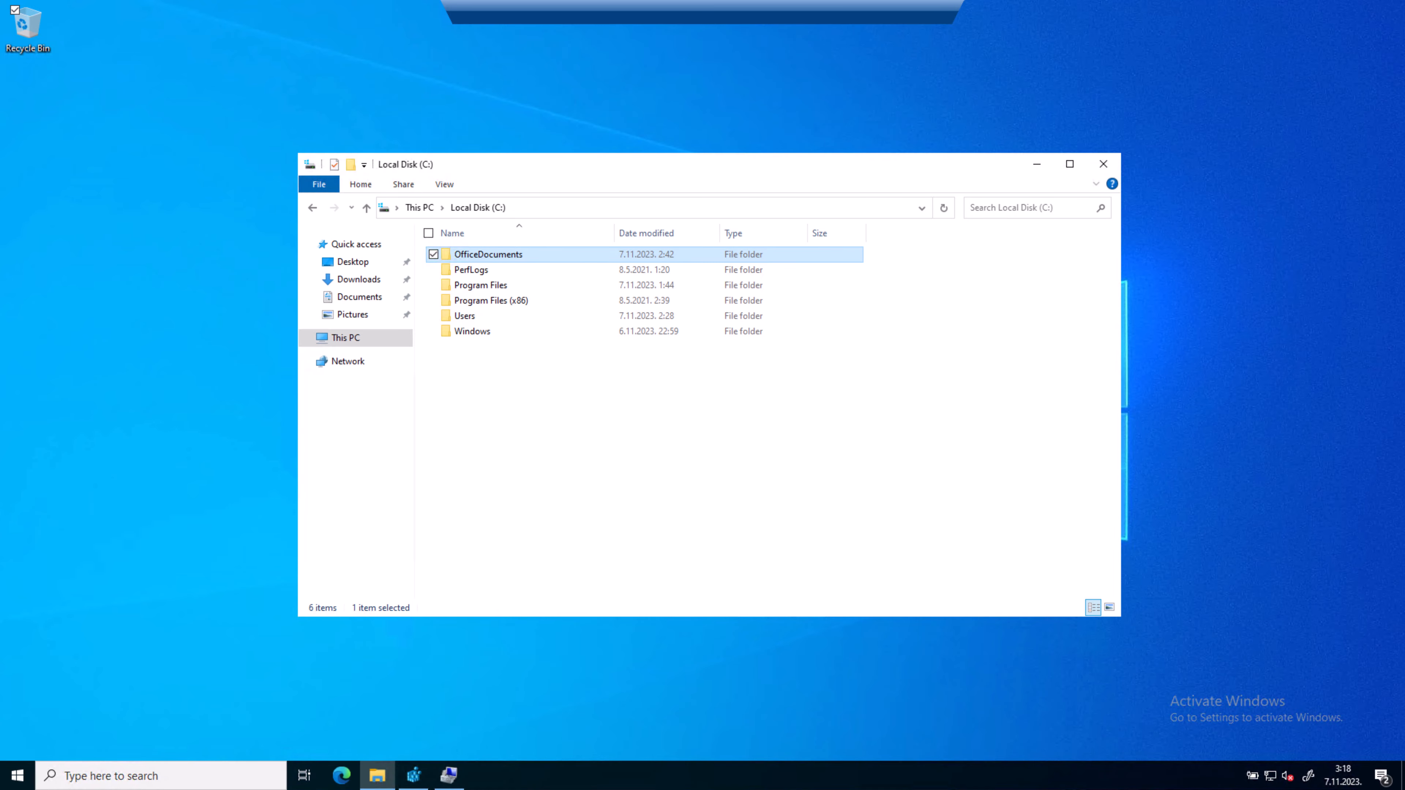
left_click(416, 778)
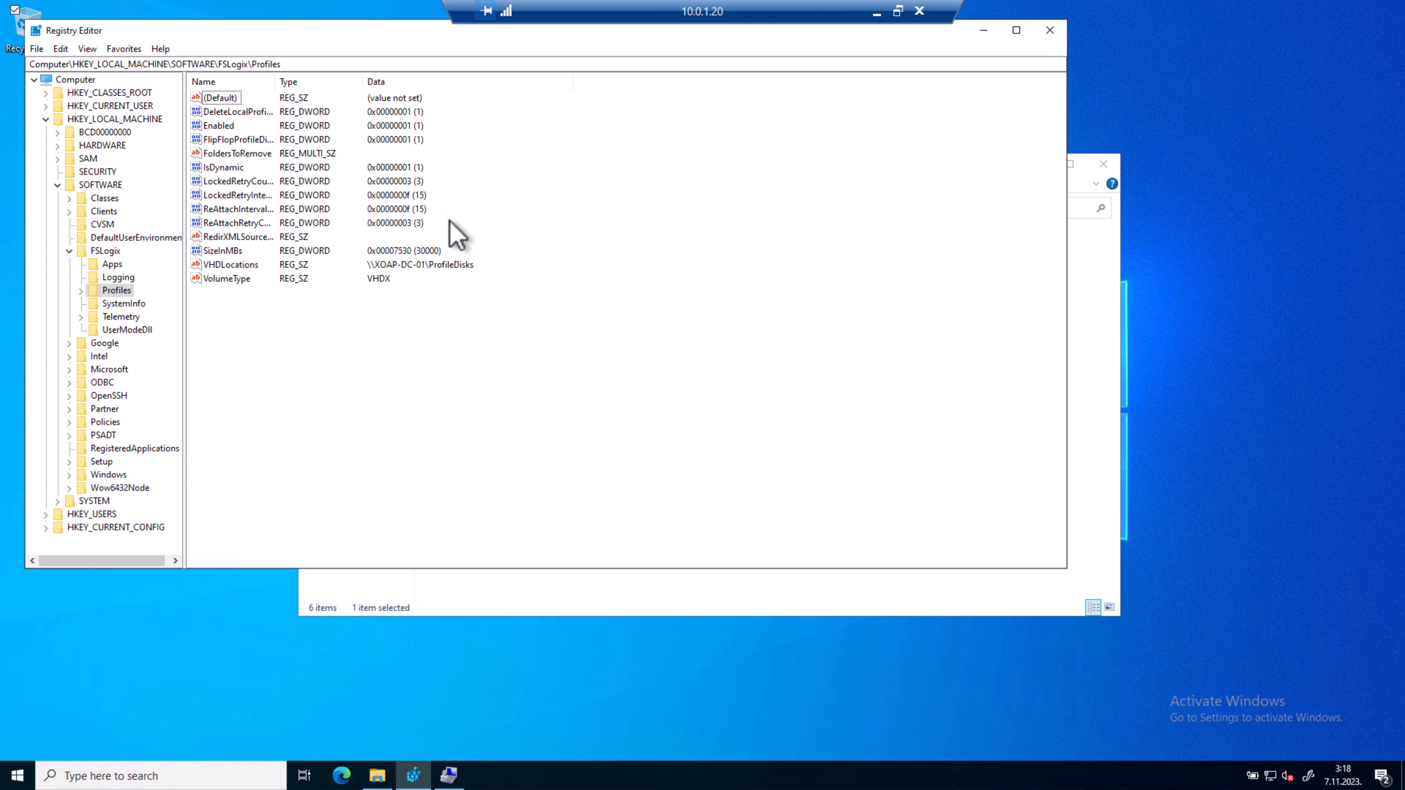
left_click(876, 13)
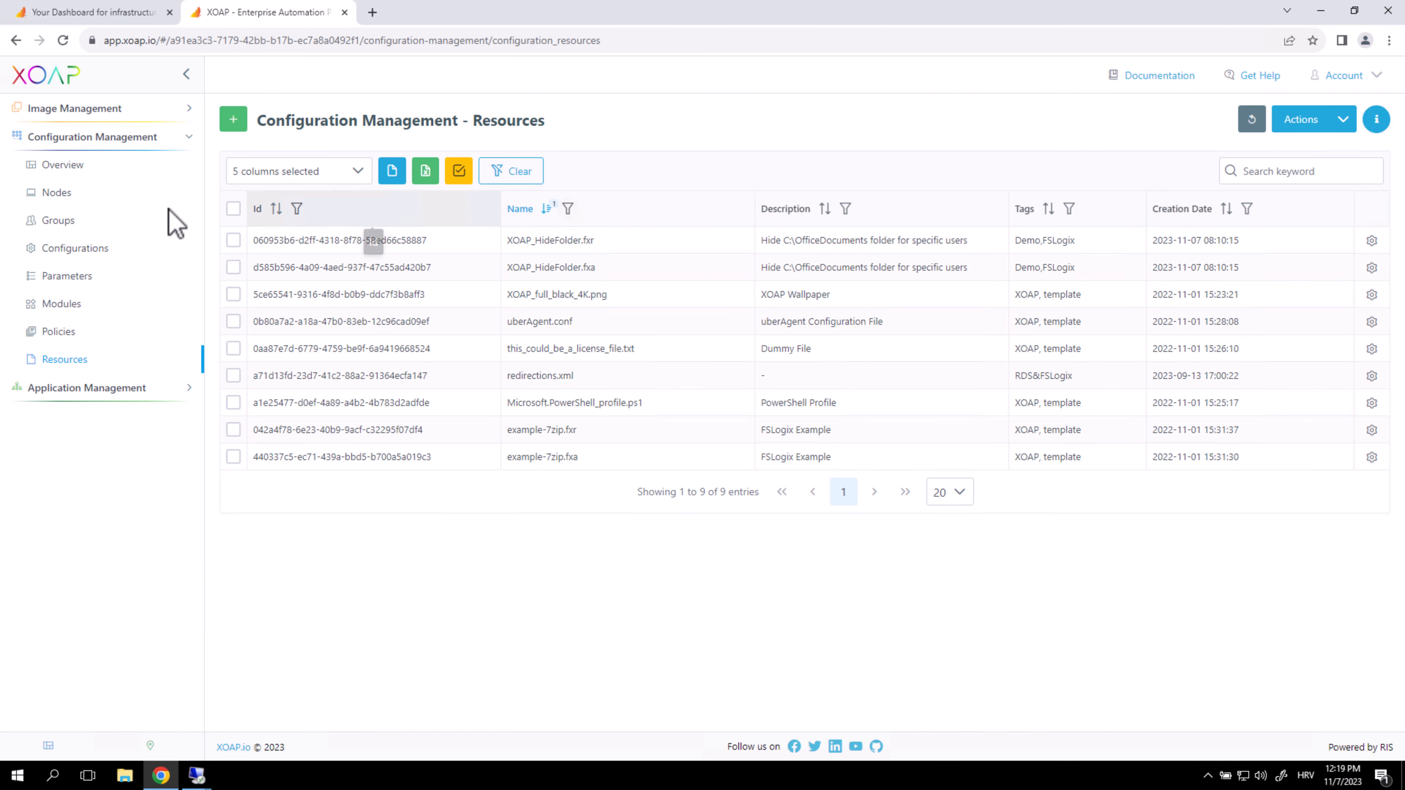
Find the XOAP_FSLogix group in Configuration Management by searching for "fsl" and open it for editing
left_click(49, 223)
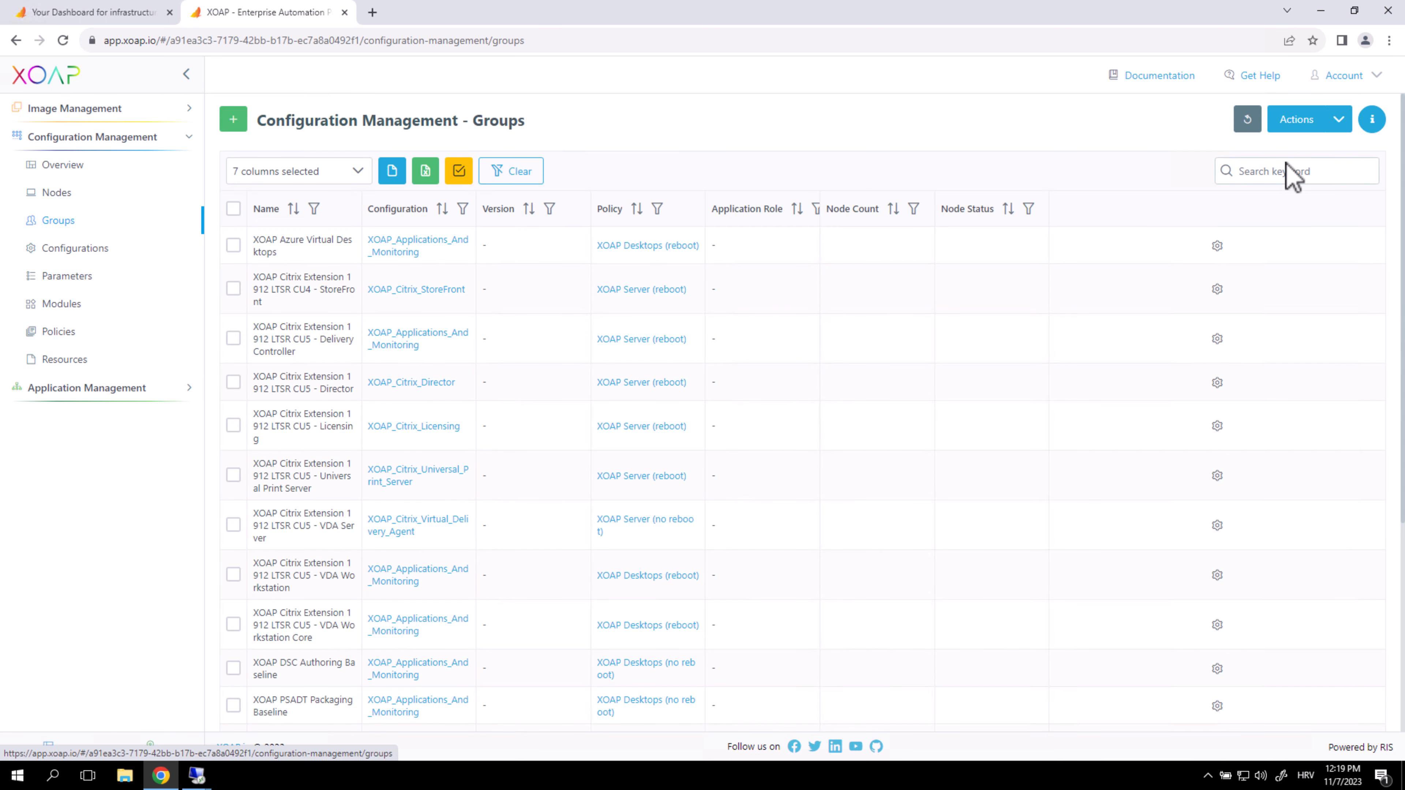
left_click(1291, 176)
type("fs")
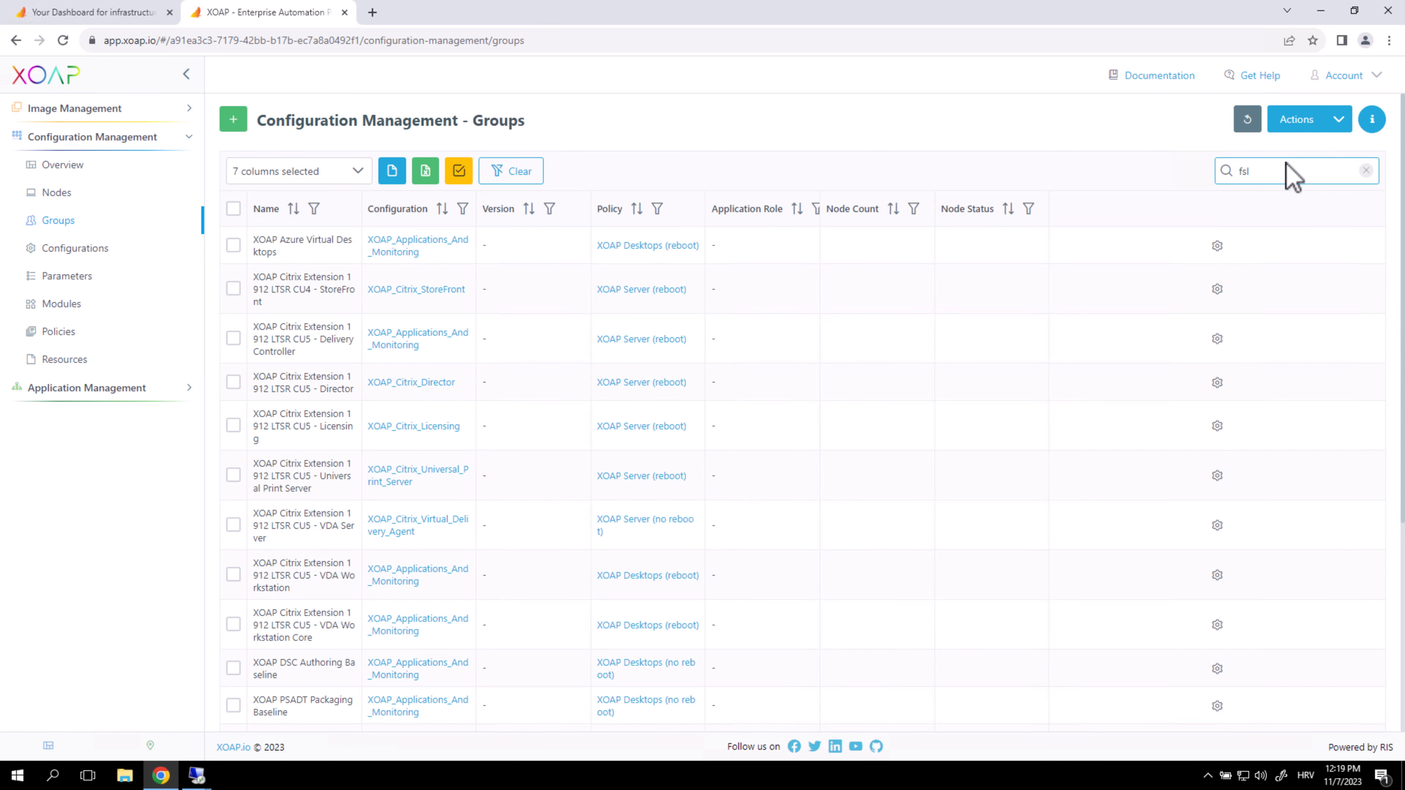
type("l")
left_click(1220, 241)
left_click(1240, 263)
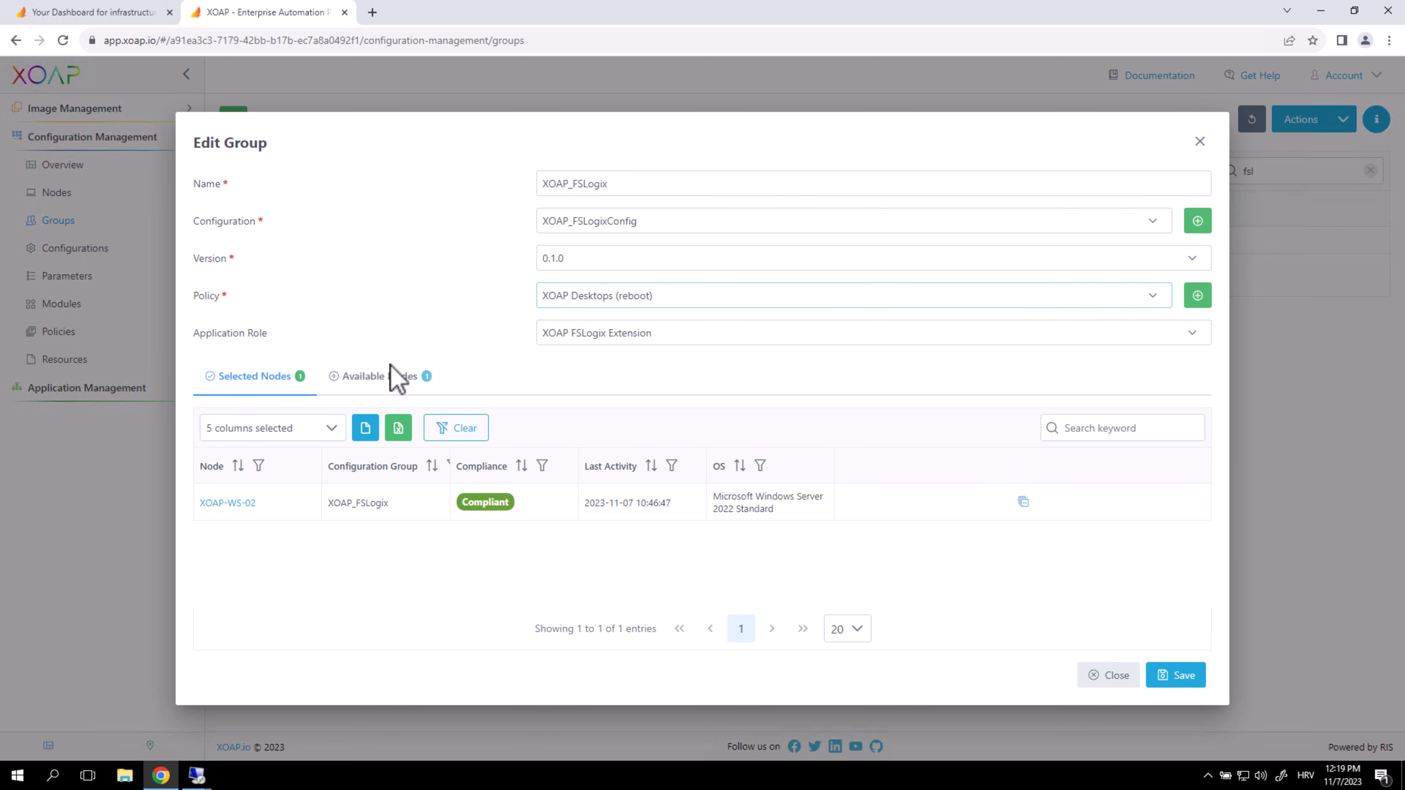
Add the available node XOAP-WS-01 to the XOAP_FSLogix group, check the selected nodes, and save the group
left_click(370, 386)
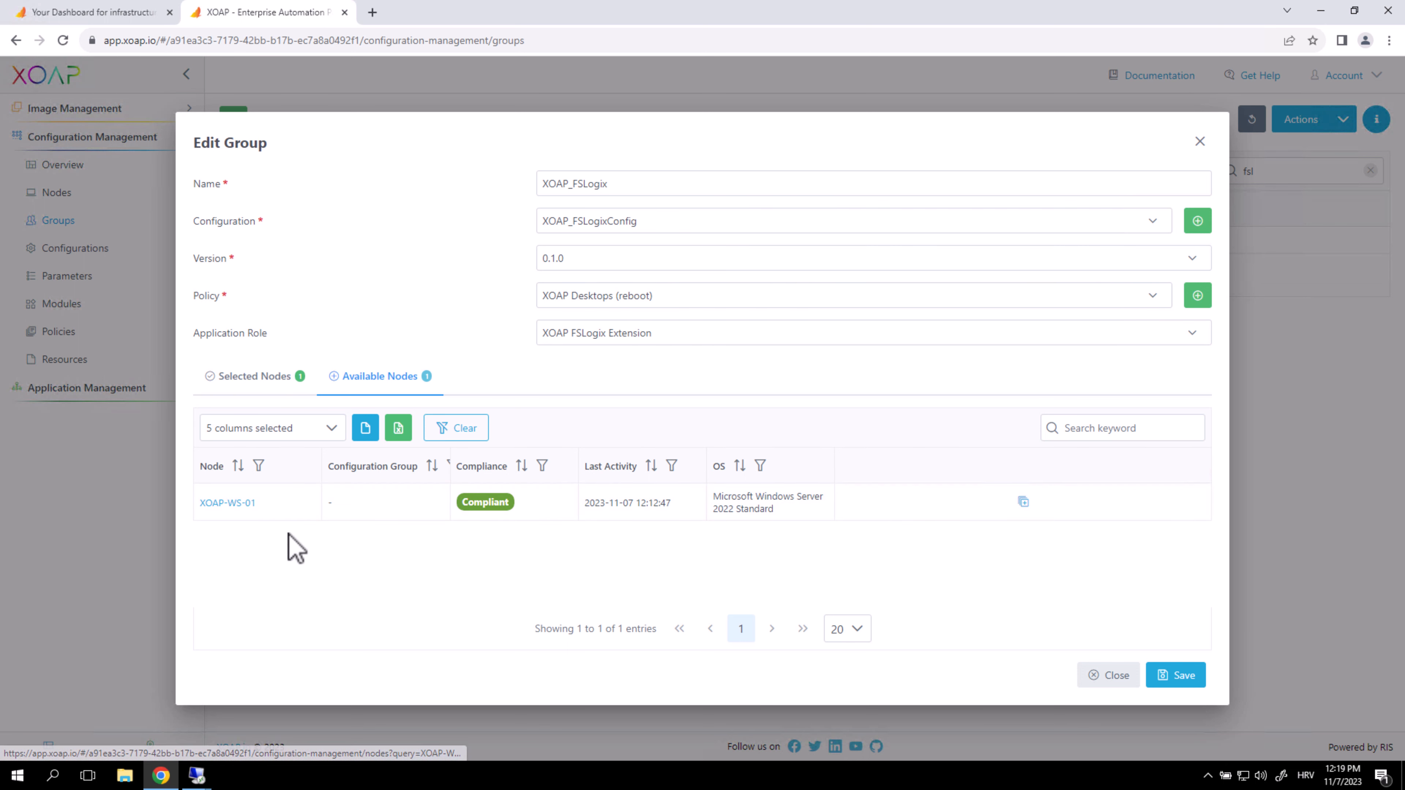
left_click(1024, 504)
left_click(273, 457)
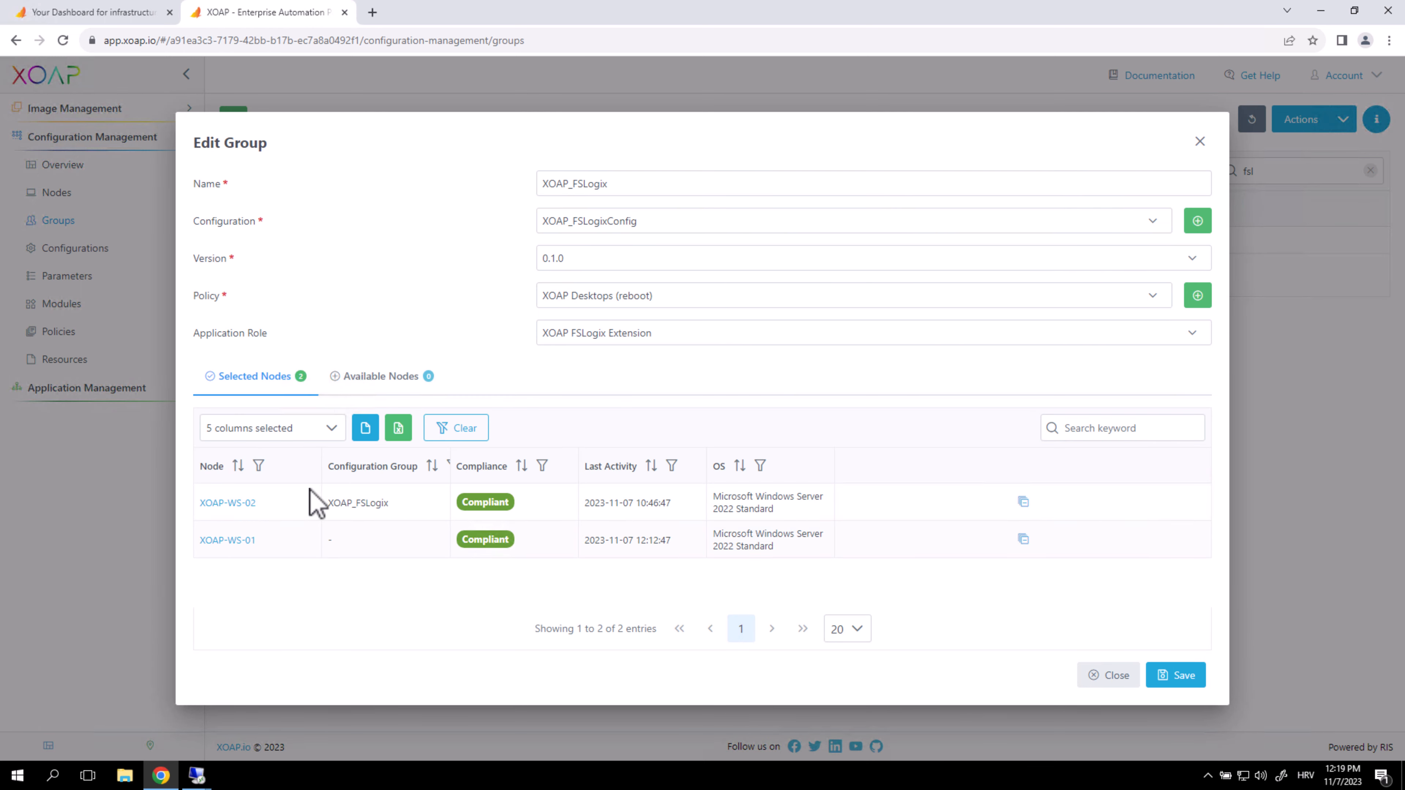
left_click(1198, 679)
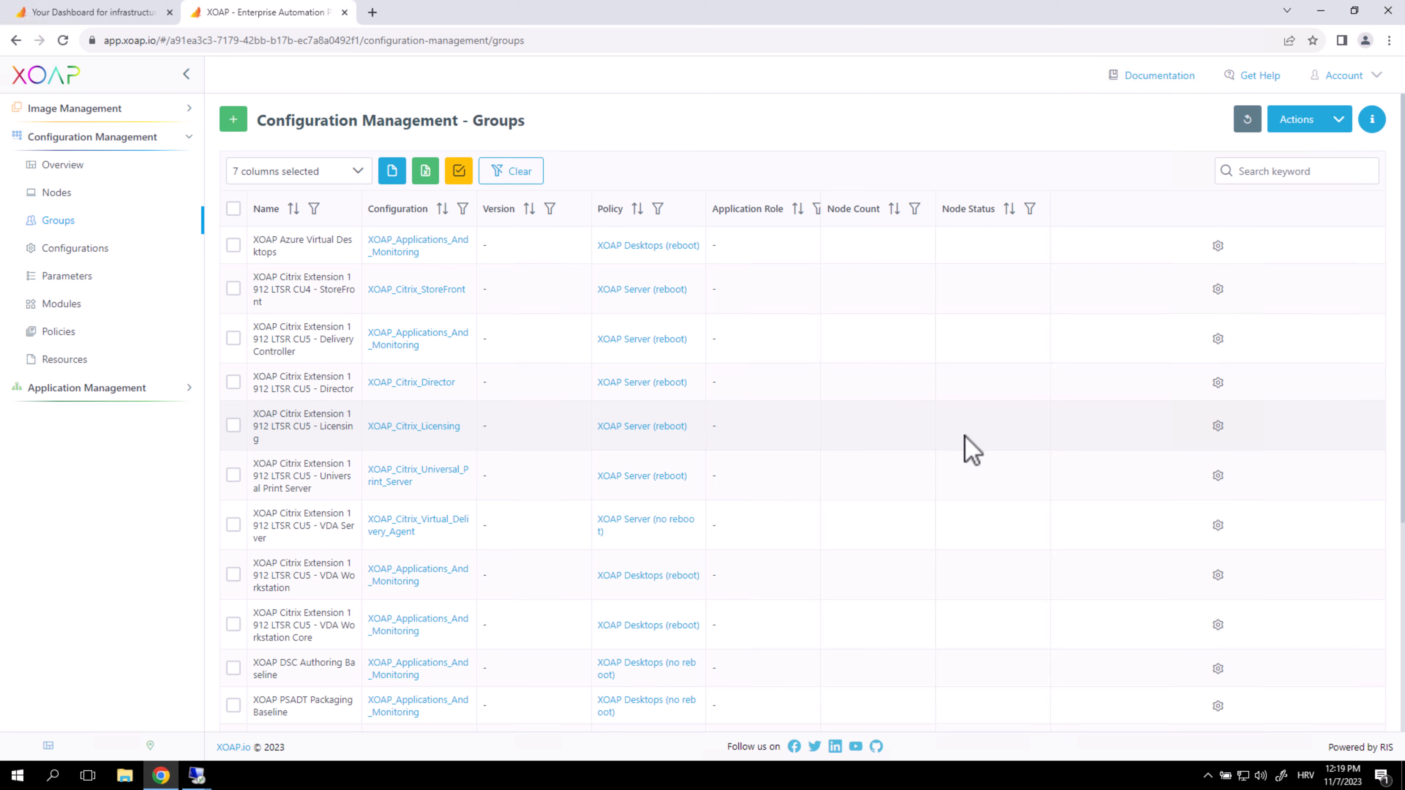
Filter the groups by "fs", download the XOAP_FSLogix group's script, and display the browser's recent downloads
left_click(1291, 169)
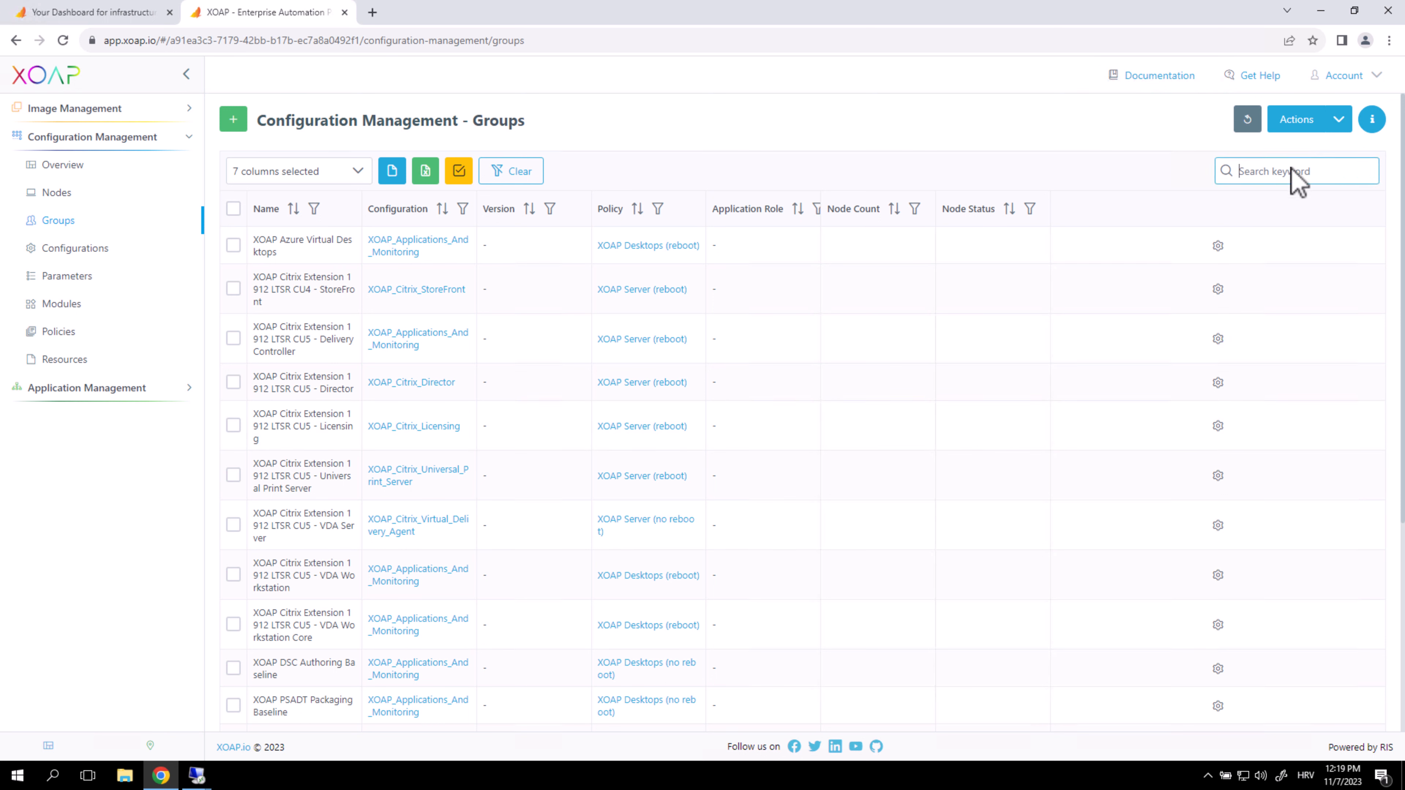
type("fs")
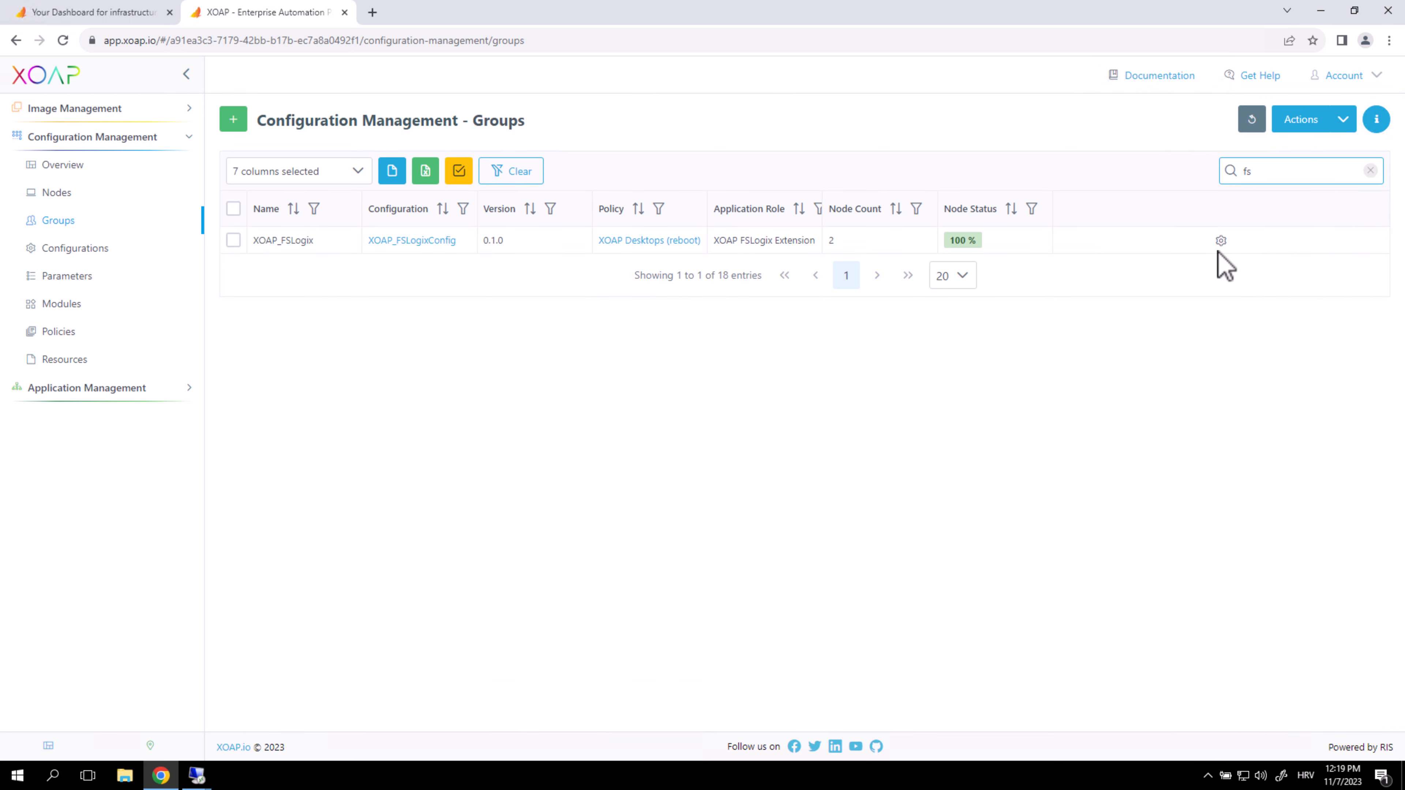
left_click(1221, 244)
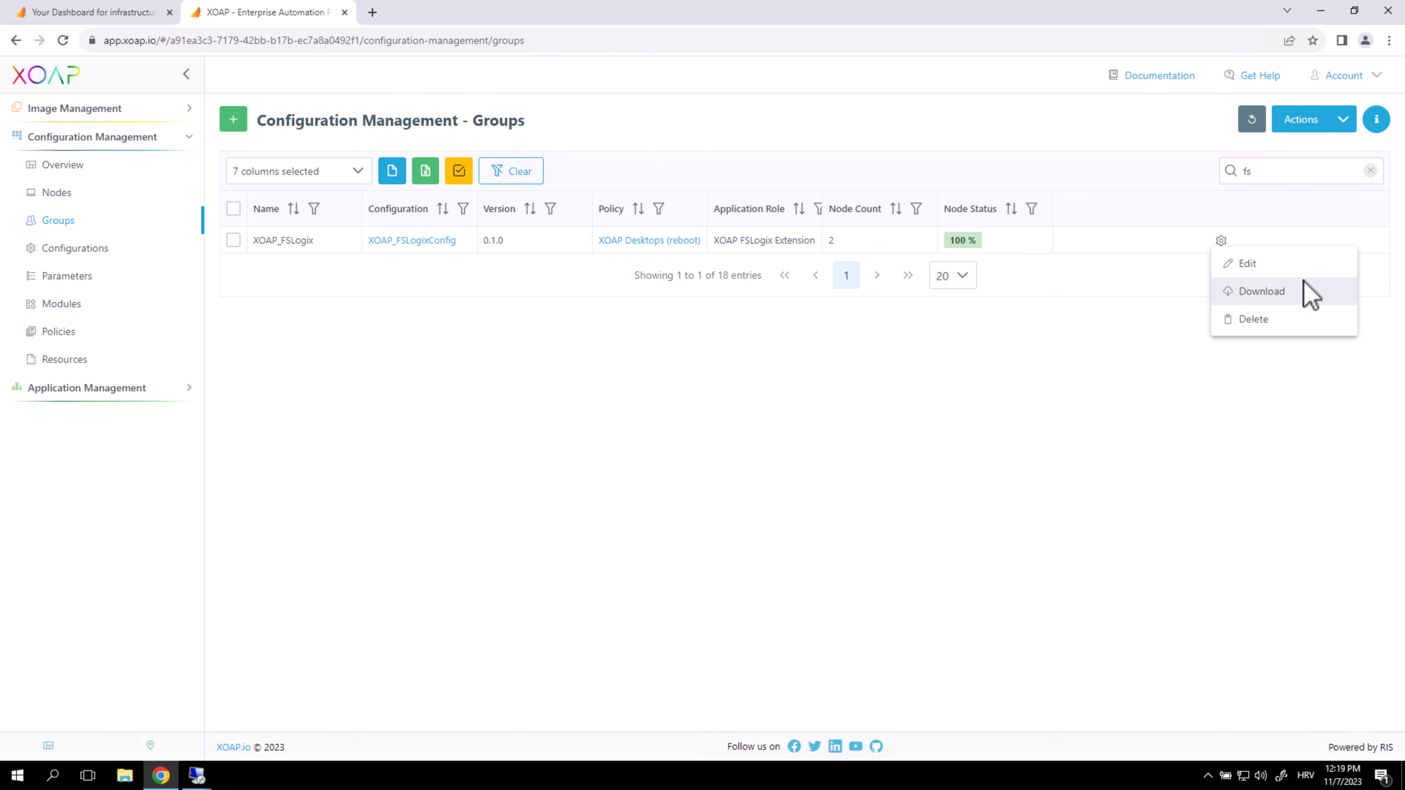
left_click(1274, 291)
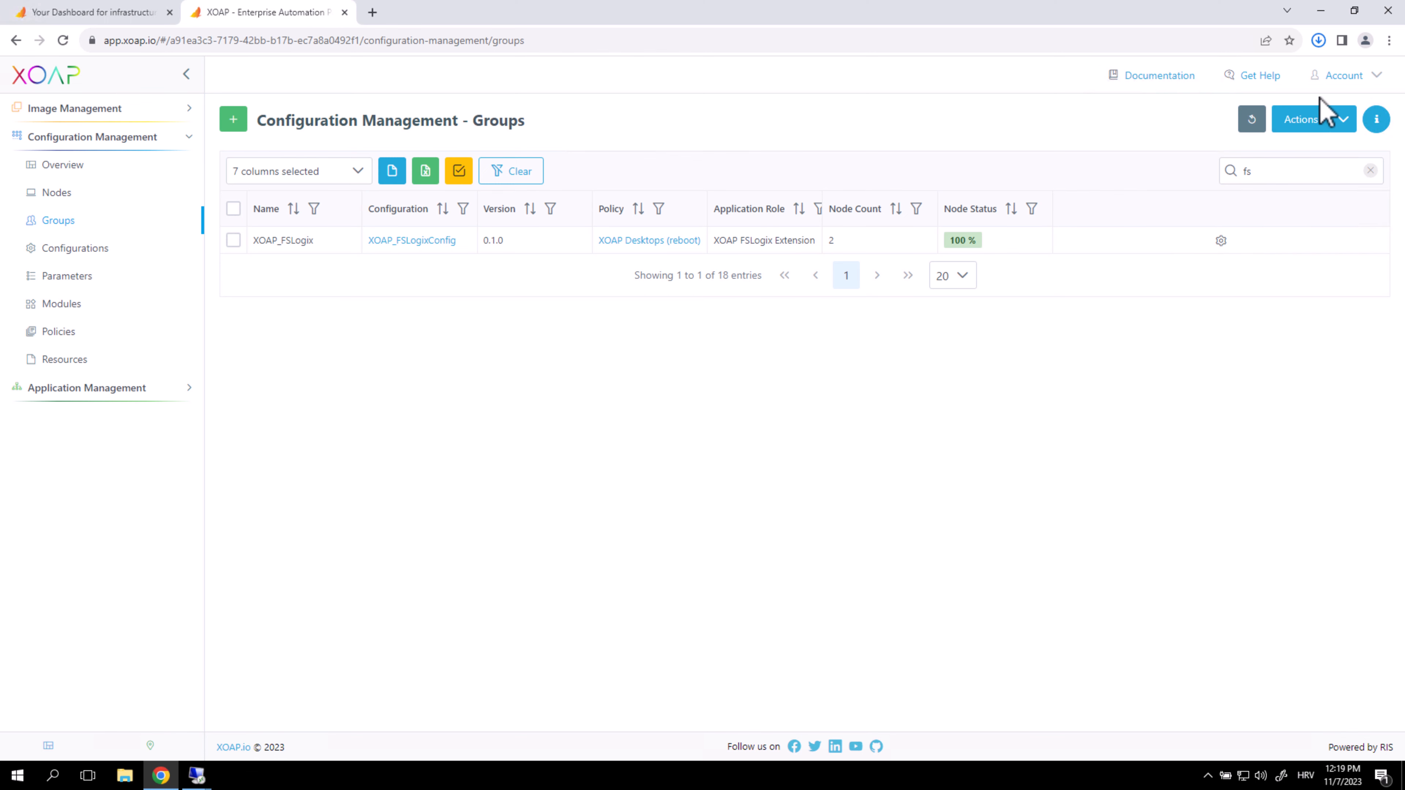
left_click(1321, 41)
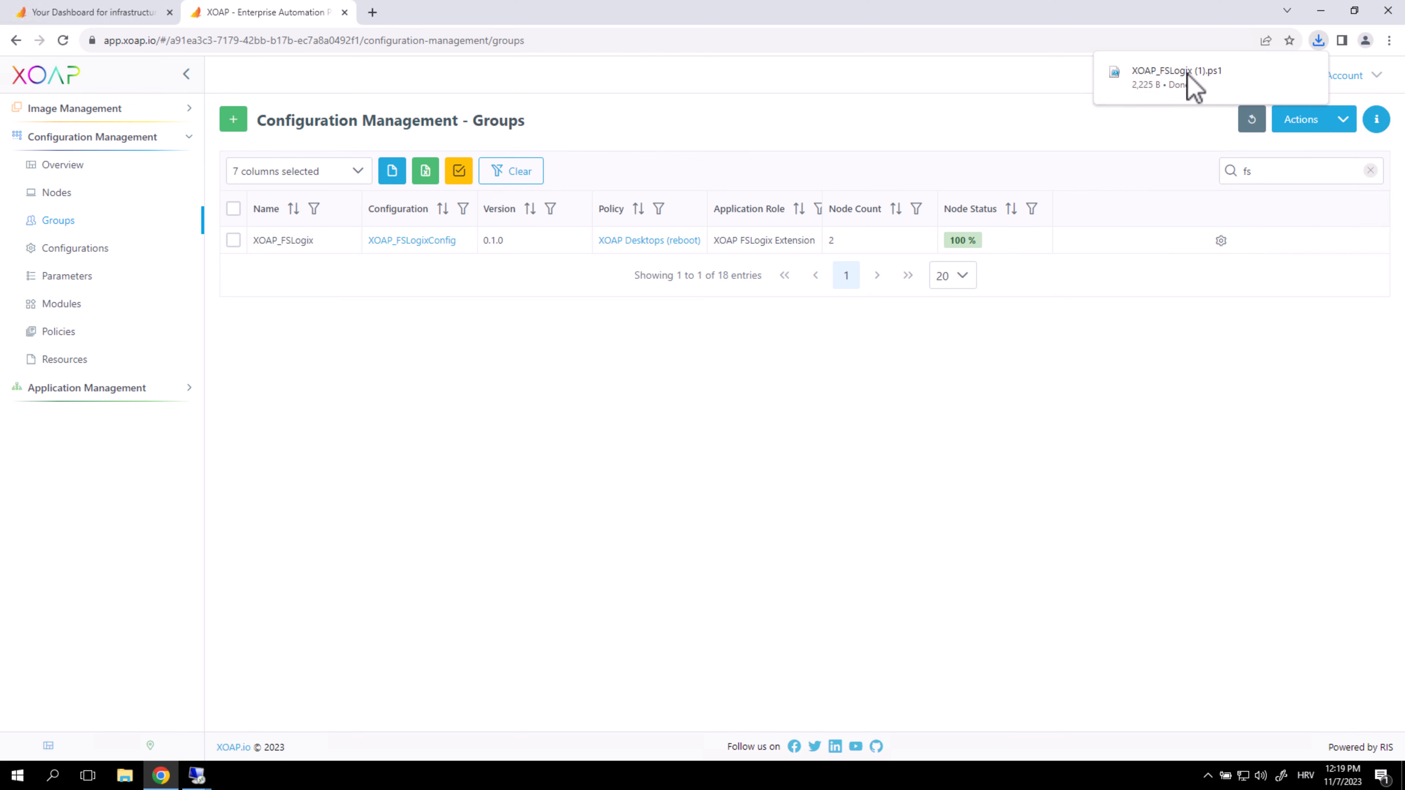